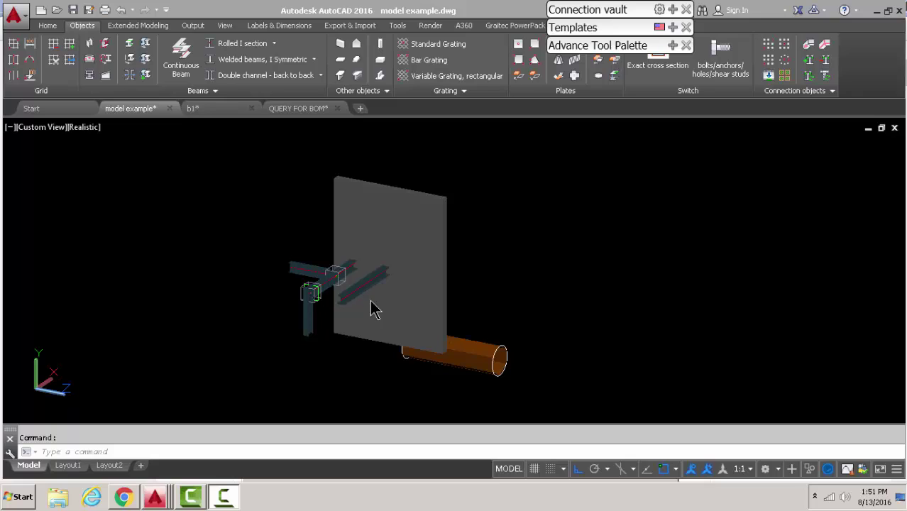
# Zoom around the 3D steel model, then bring the YouTube comments page in Chrome to the front
pyautogui.scroll(-4, 461, 270)
pyautogui.scroll(3, 459, 273)
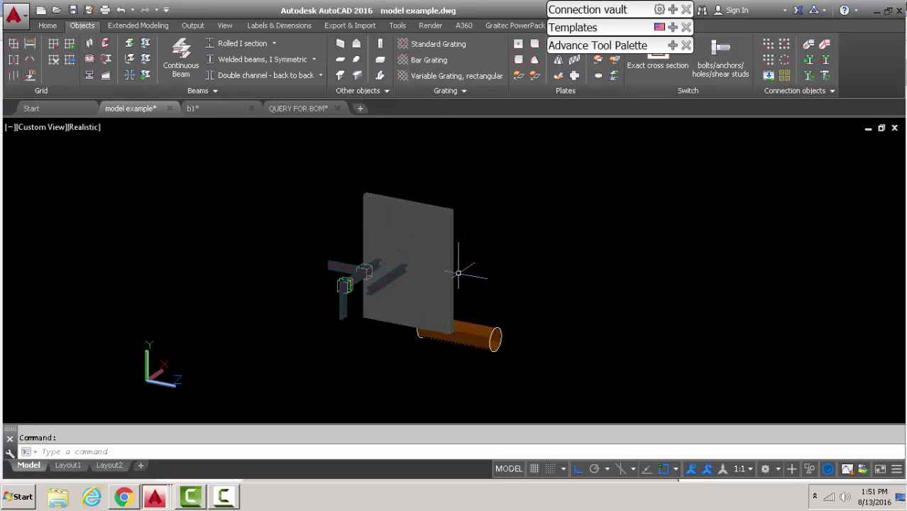
pyautogui.scroll(2, 459, 273)
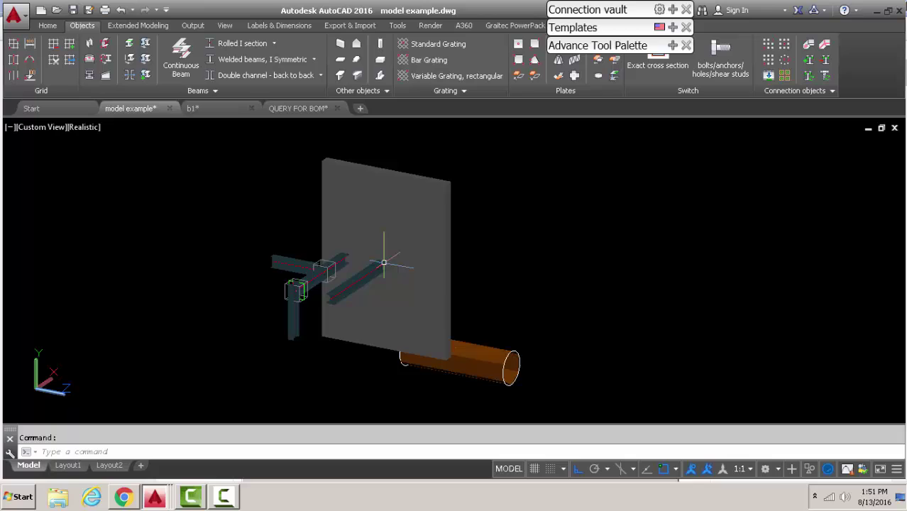
pyautogui.scroll(1, 383, 263)
pyautogui.scroll(-3, 382, 255)
pyautogui.scroll(3, 380, 264)
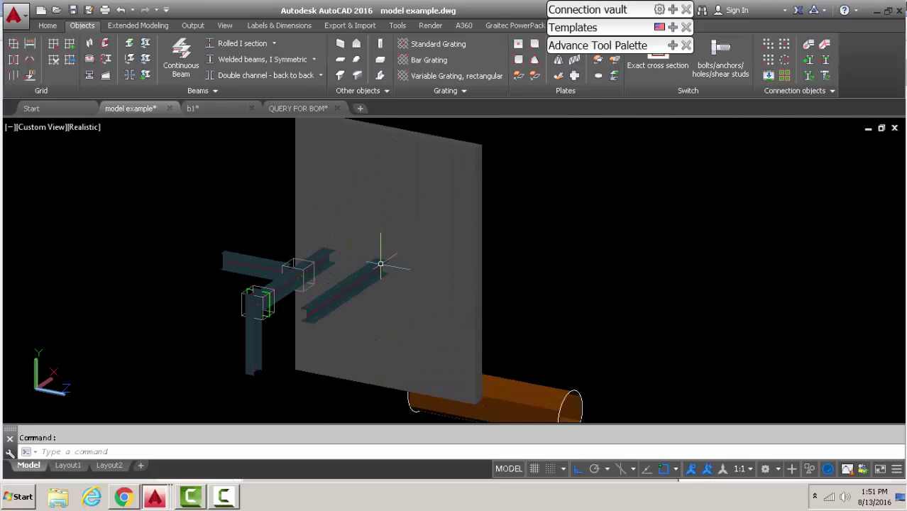
pyautogui.moveTo(381, 264)
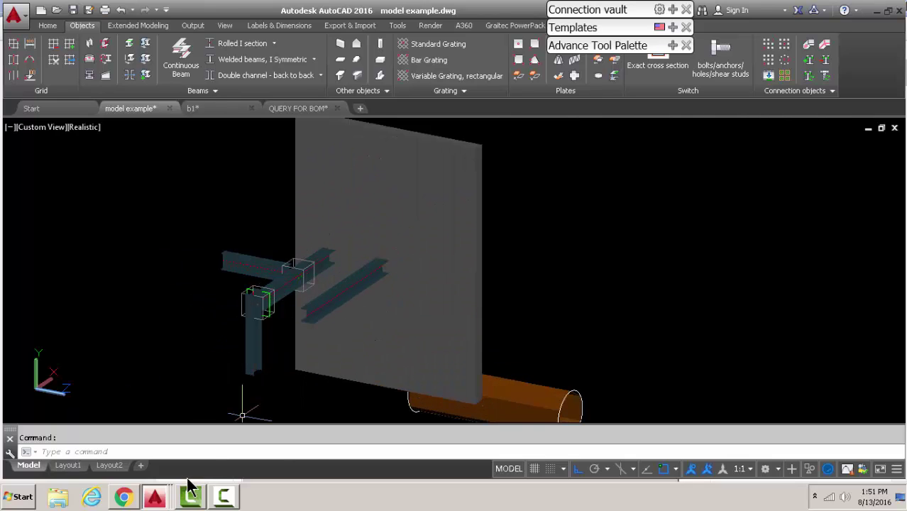
pyautogui.click(123, 497)
pyautogui.scroll(-2, 290, 249)
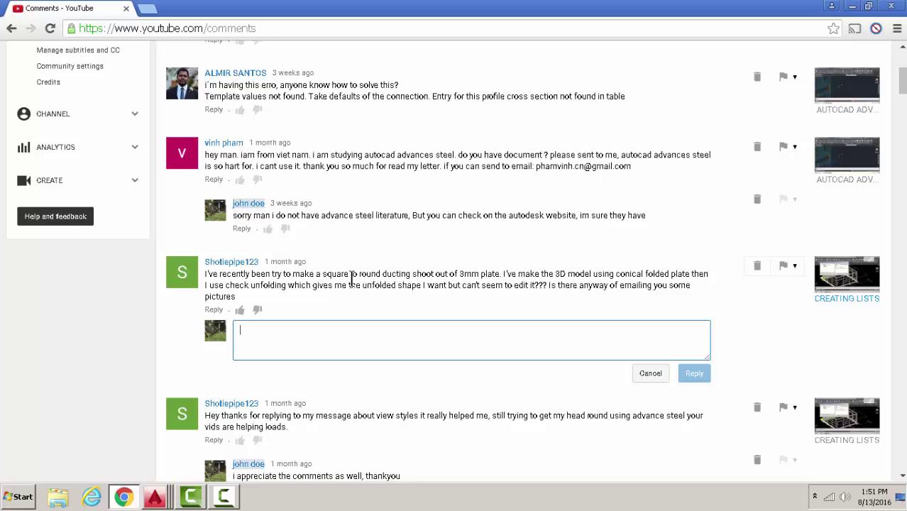
pyautogui.scroll(2, 350, 279)
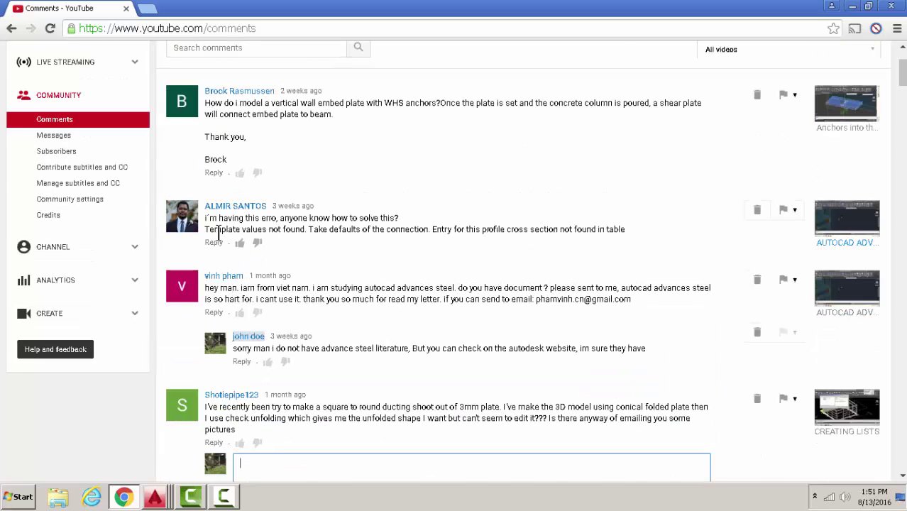
pyautogui.scroll(1, 217, 235)
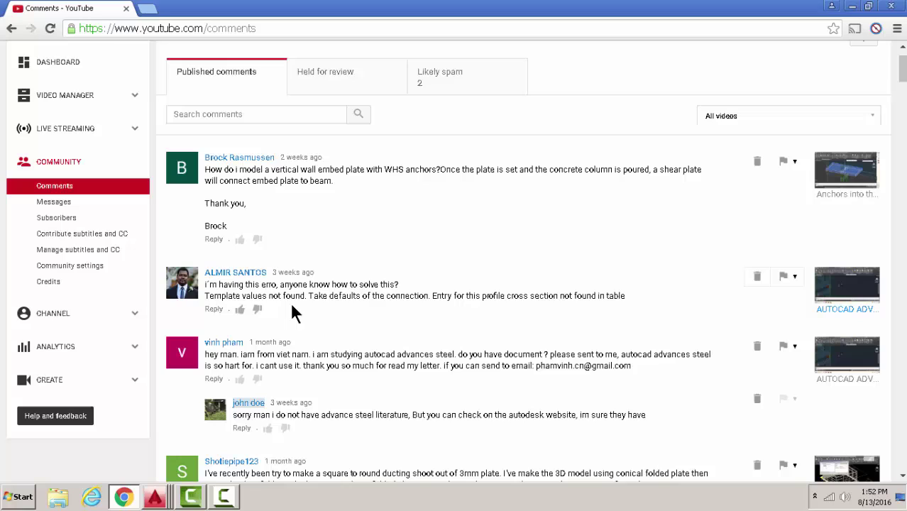
# Highlight and clear the 'Template values not found' error text in a comment, then scroll to the top
pyautogui.moveTo(311, 297); pyautogui.dragTo(205, 300)
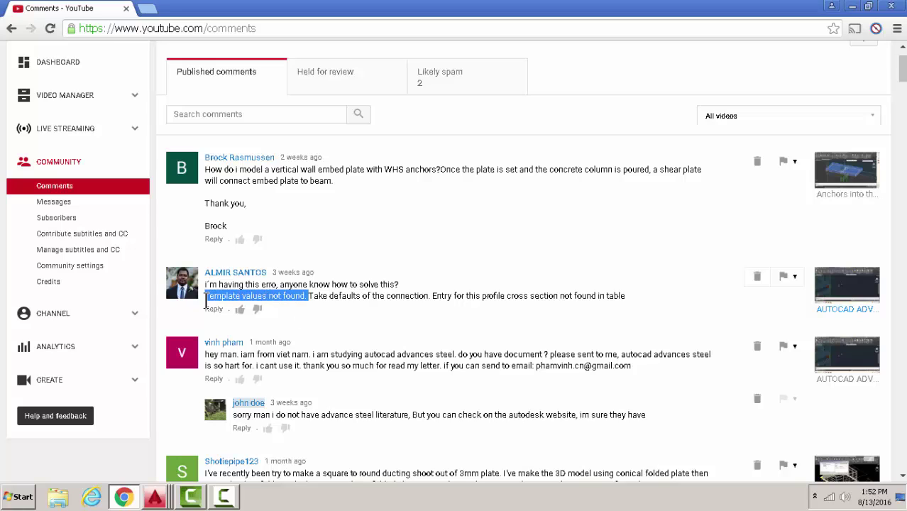
pyautogui.click(346, 299)
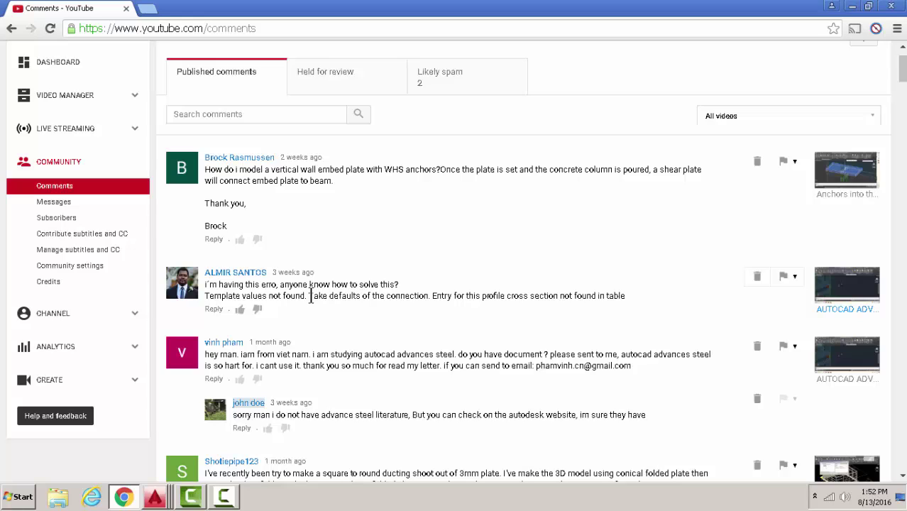
pyautogui.moveTo(310, 297); pyautogui.dragTo(626, 296)
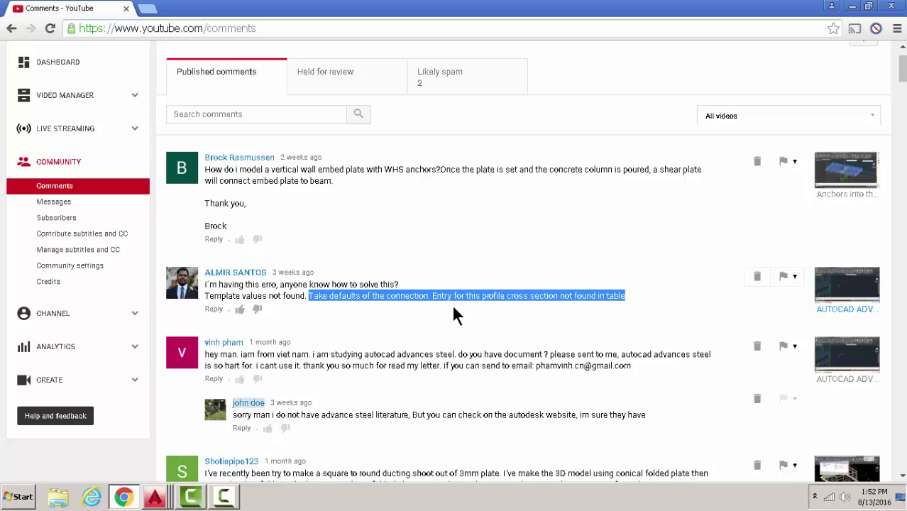
pyautogui.click(400, 284)
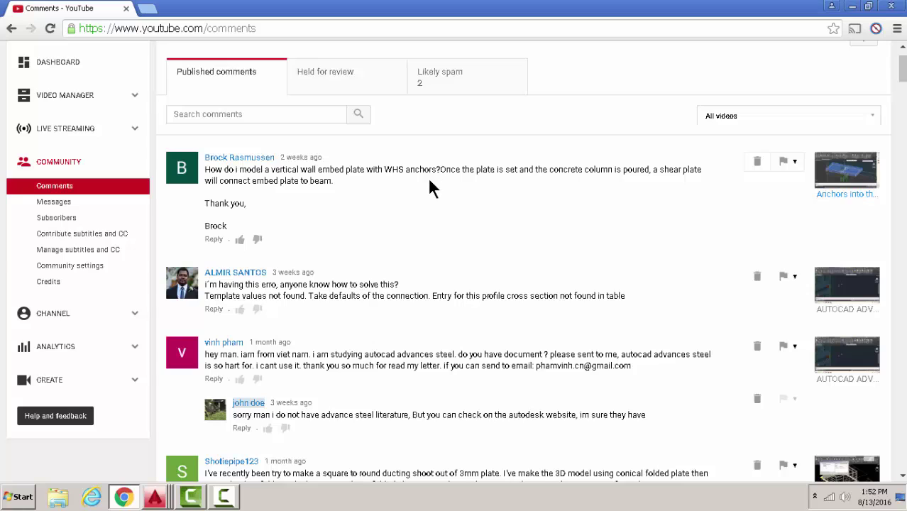
pyautogui.scroll(1, 430, 181)
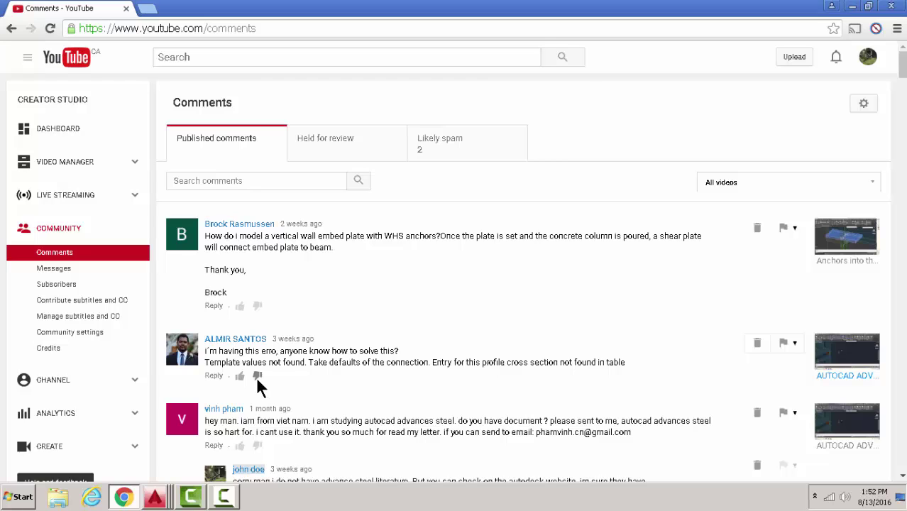
# Open the QUERY FOR BOM drawing and fit its layout sheet in view
pyautogui.click(157, 497)
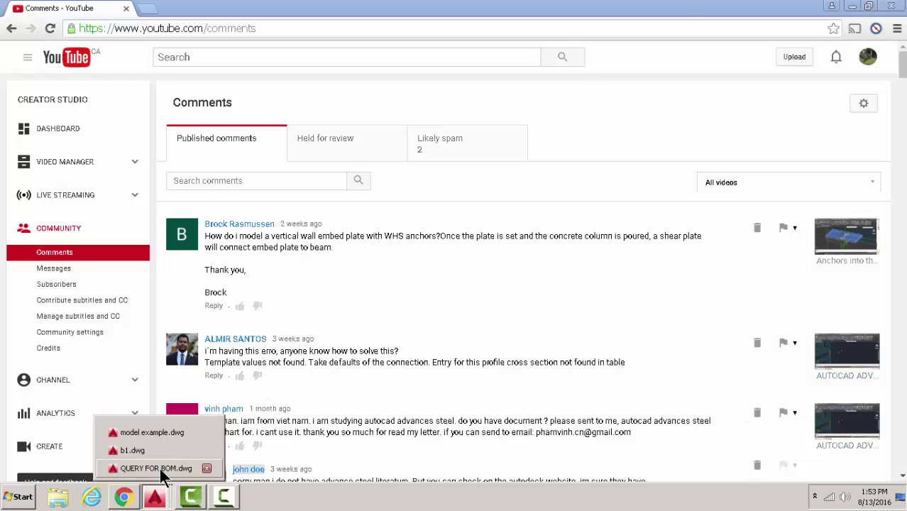
pyautogui.click(160, 467)
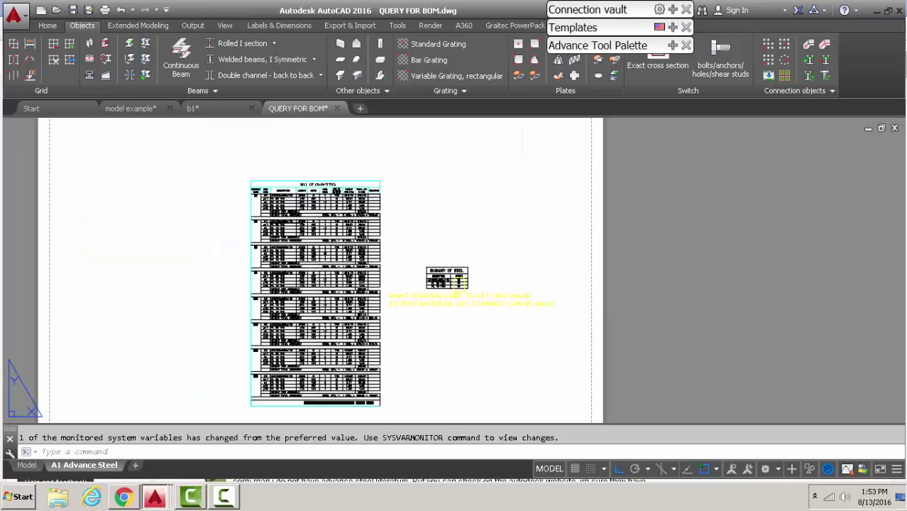
pyautogui.doubleClick(456, 296)
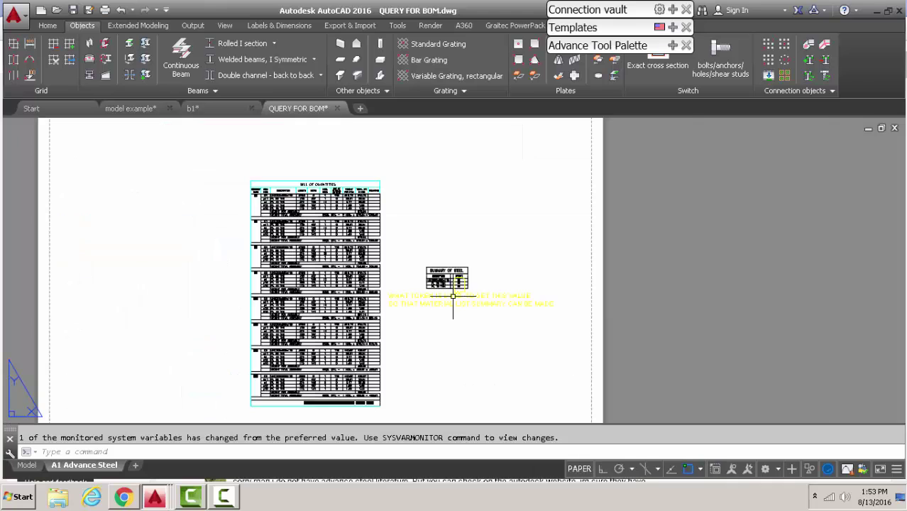
pyautogui.scroll(3, 455, 297)
pyautogui.scroll(-3, 447, 295)
pyautogui.scroll(3, 442, 295)
pyautogui.scroll(4, 443, 295)
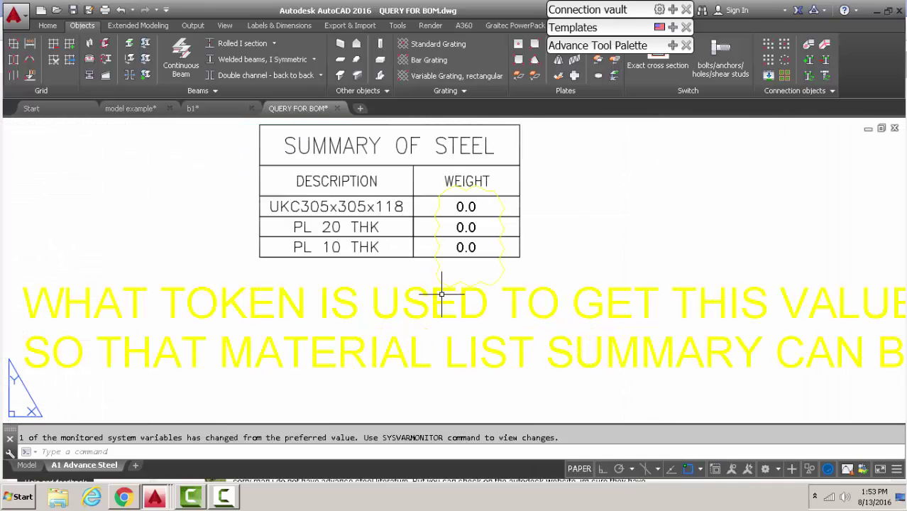
pyautogui.scroll(-2, 441, 291)
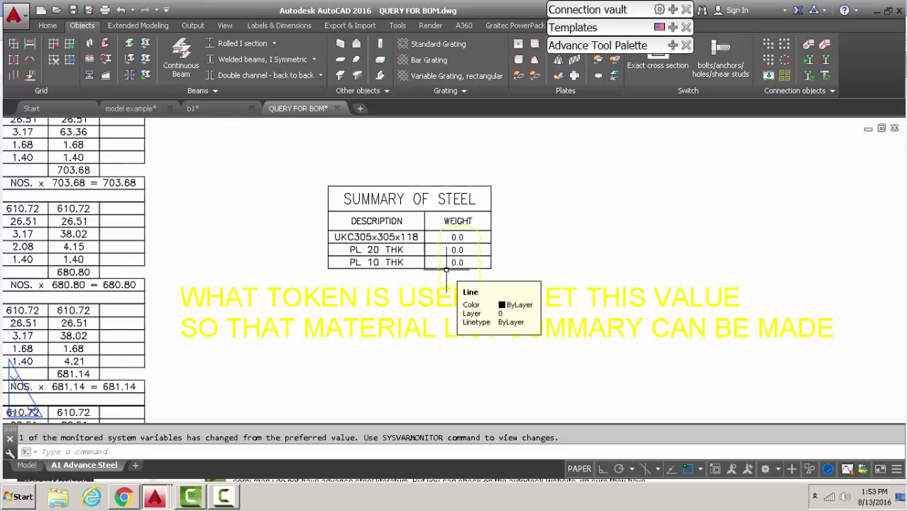
# Pan across the Summary of Steel tables, then return to the model example drawing
pyautogui.scroll(-3, 447, 291)
pyautogui.scroll(-2, 296, 245)
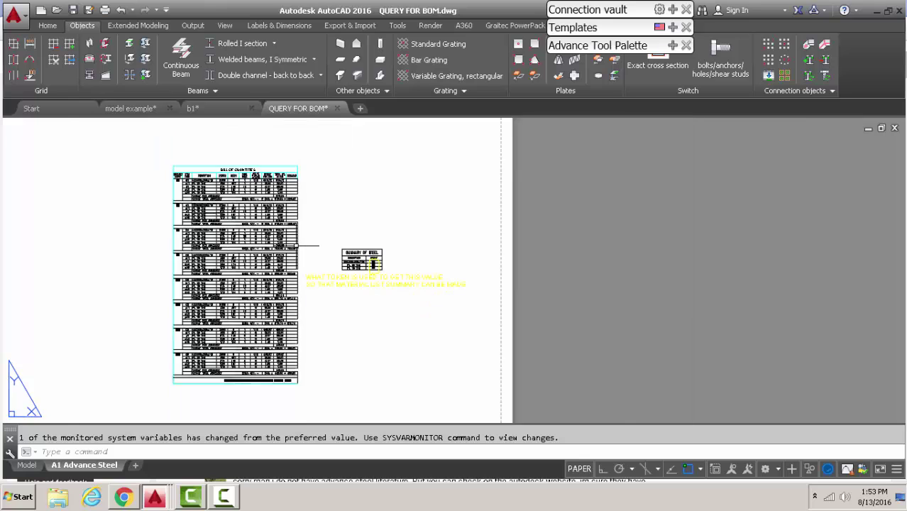
pyautogui.scroll(3, 325, 245)
pyautogui.scroll(3, 482, 325)
pyautogui.scroll(-2, 415, 365)
pyautogui.moveTo(415, 365); pyautogui.dragTo(408, 271, button='middle')
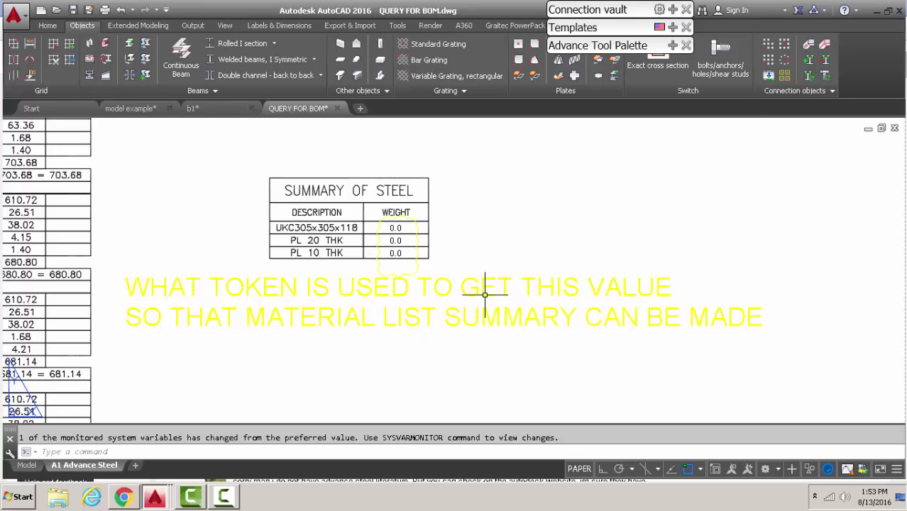
pyautogui.scroll(-4, 484, 293)
pyautogui.scroll(4, 385, 224)
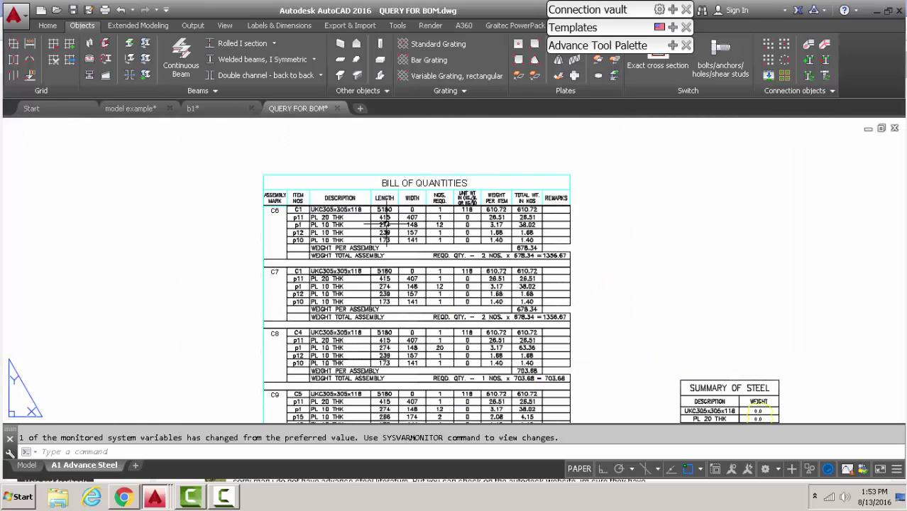
pyautogui.scroll(-2, 386, 225)
pyautogui.moveTo(385, 224); pyautogui.dragTo(254, 216, button='middle')
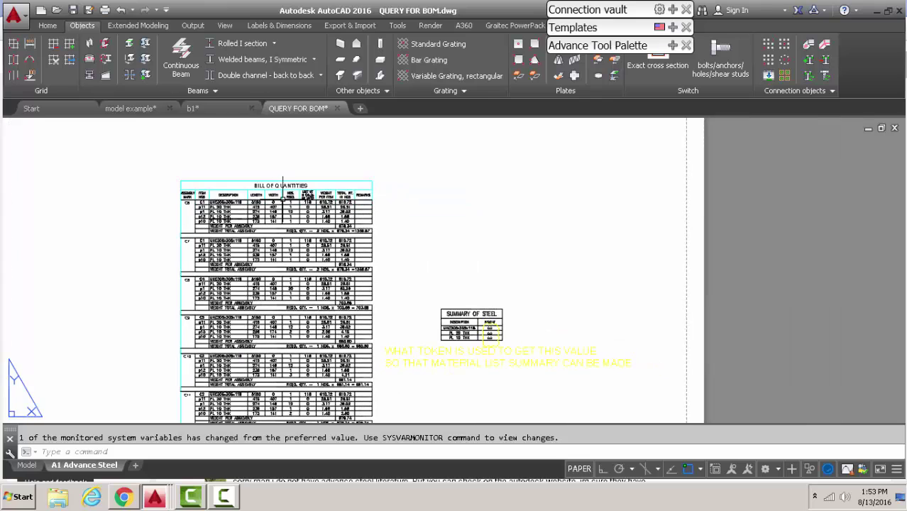
pyautogui.click(129, 113)
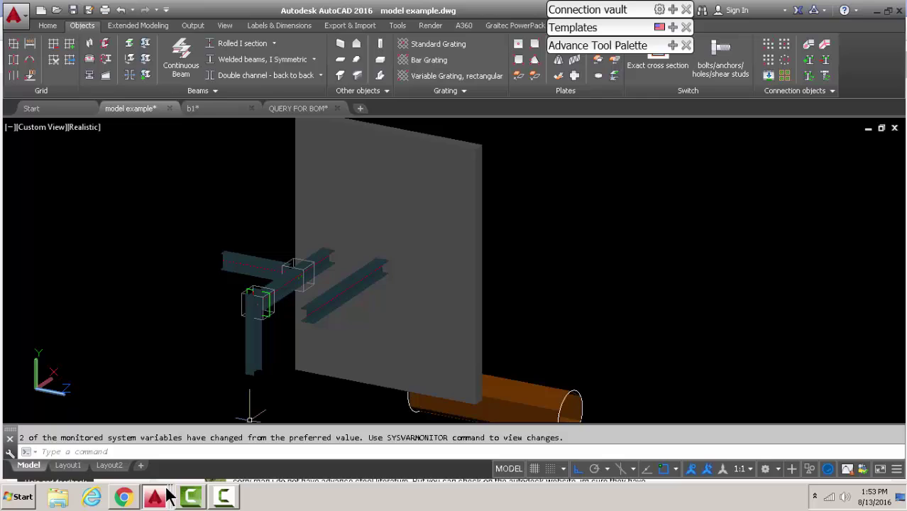
pyautogui.click(120, 496)
pyautogui.scroll(-2, 329, 307)
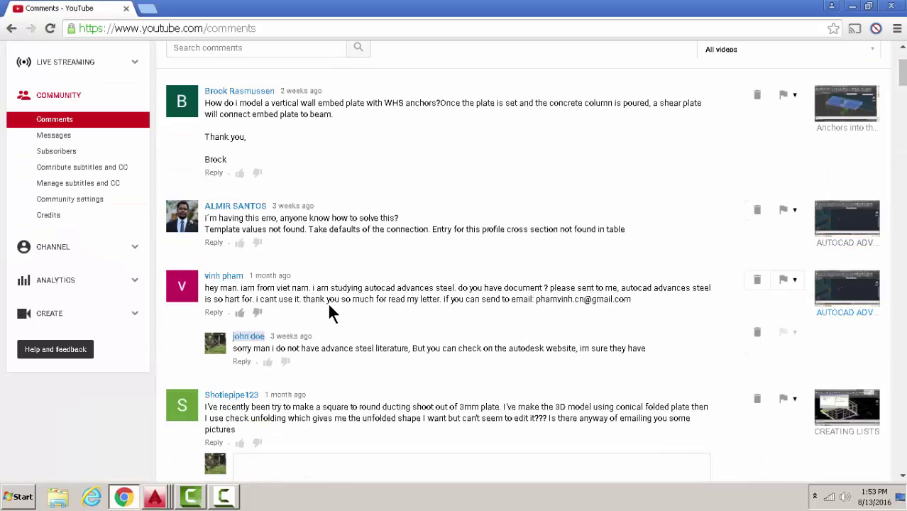
pyautogui.scroll(-1, 325, 345)
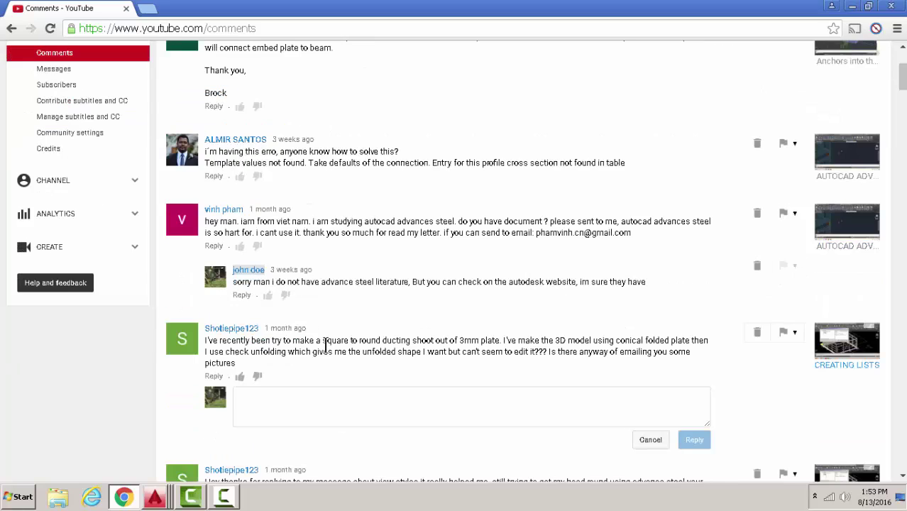
pyautogui.scroll(-1, 326, 344)
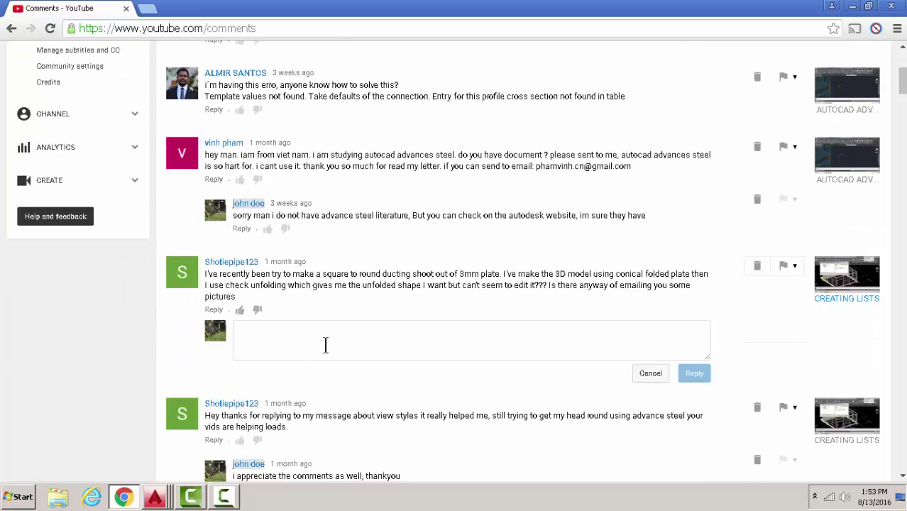
pyautogui.scroll(-1, 316, 376)
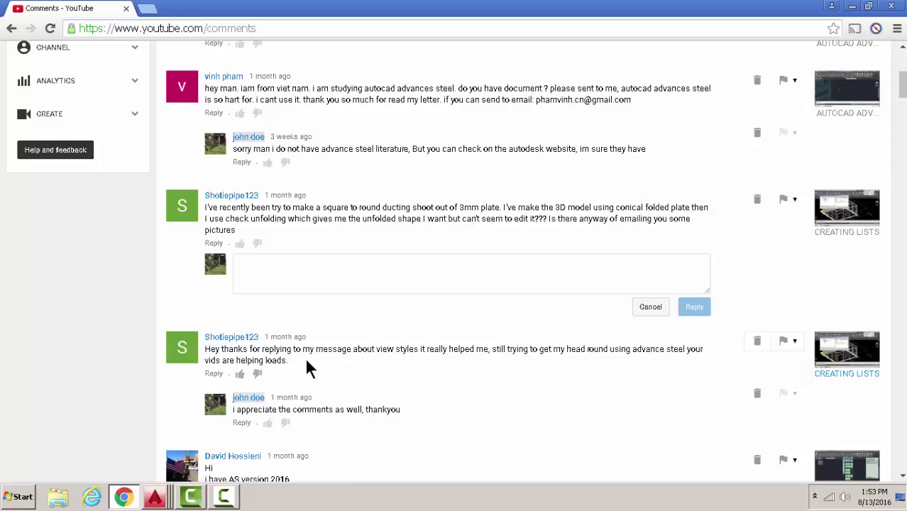
pyautogui.scroll(2, 305, 357)
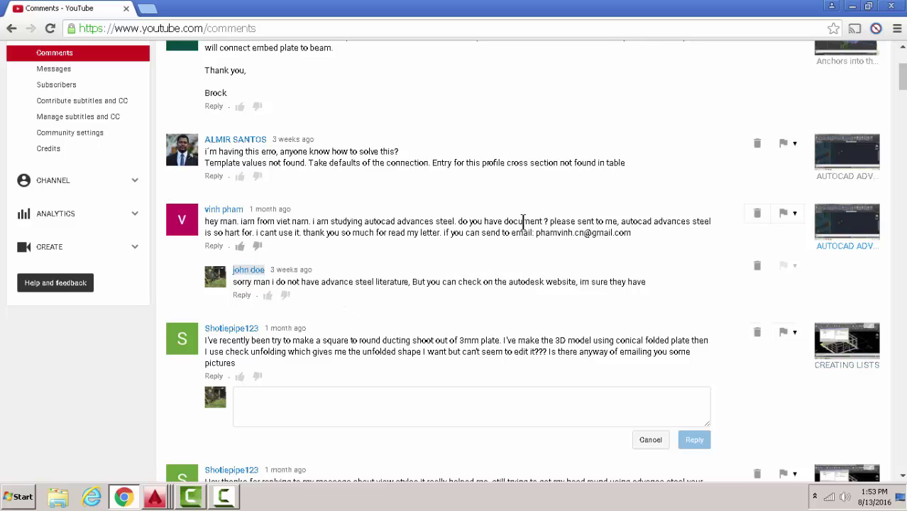
pyautogui.scroll(-3, 453, 248)
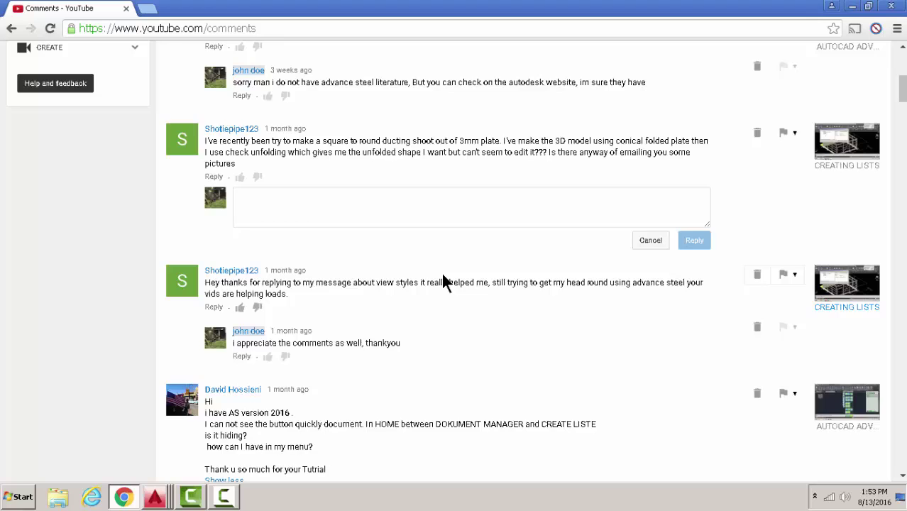
pyautogui.scroll(-1, 442, 278)
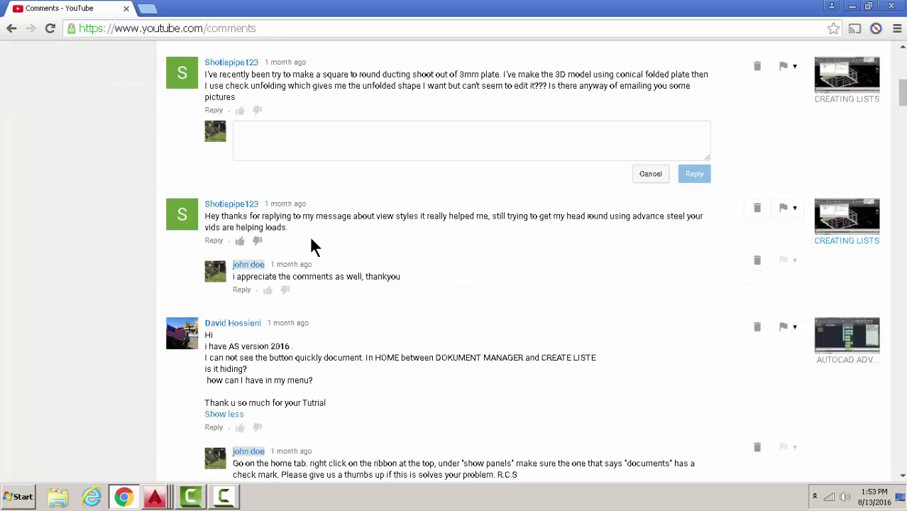
pyautogui.scroll(3, 307, 236)
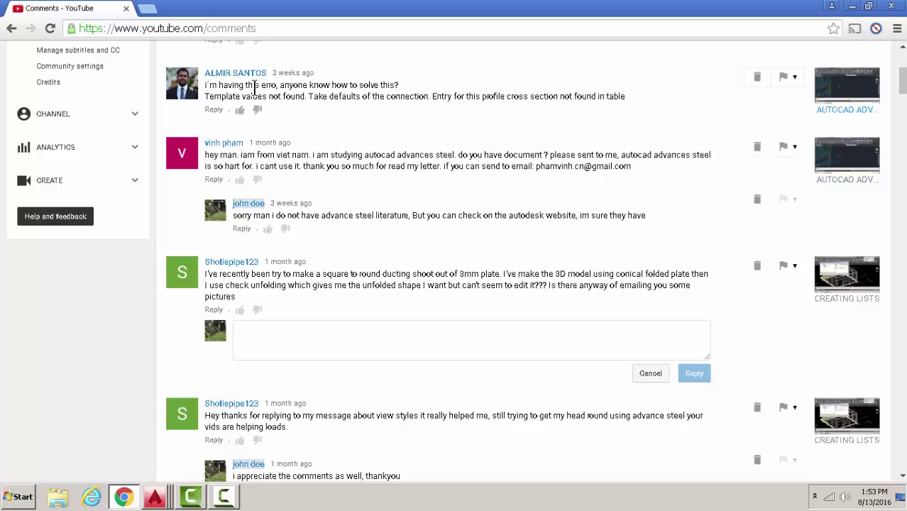
pyautogui.scroll(2, 326, 152)
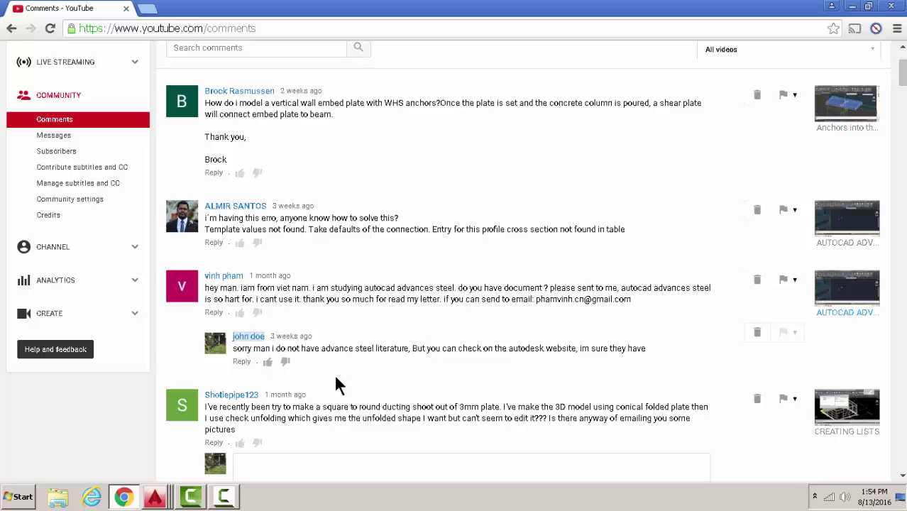
pyautogui.click(155, 497)
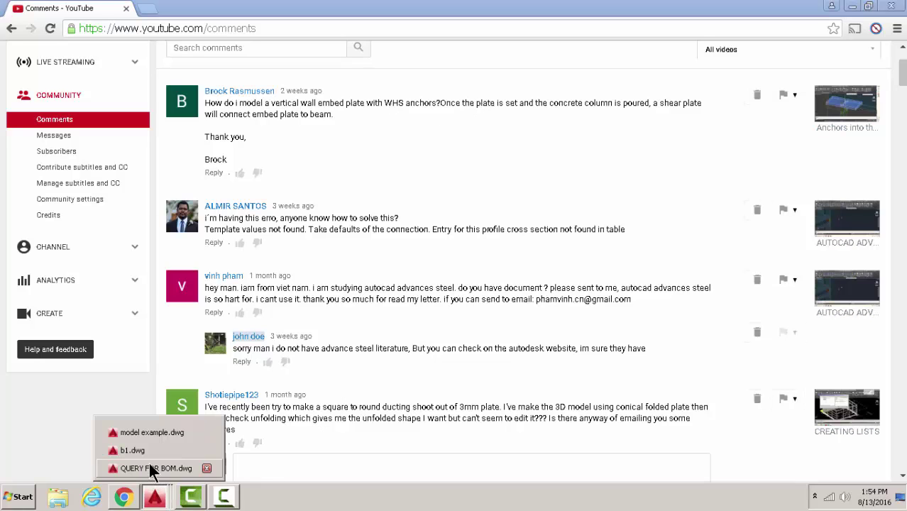
# Switch back to model example.dwg and zoom the view
pyautogui.click(149, 432)
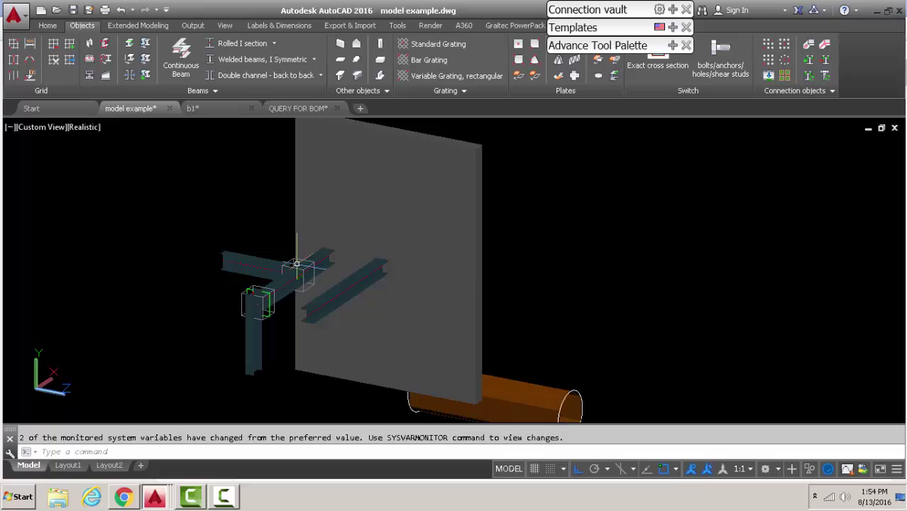
pyautogui.scroll(3, 324, 250)
pyautogui.scroll(-3, 327, 255)
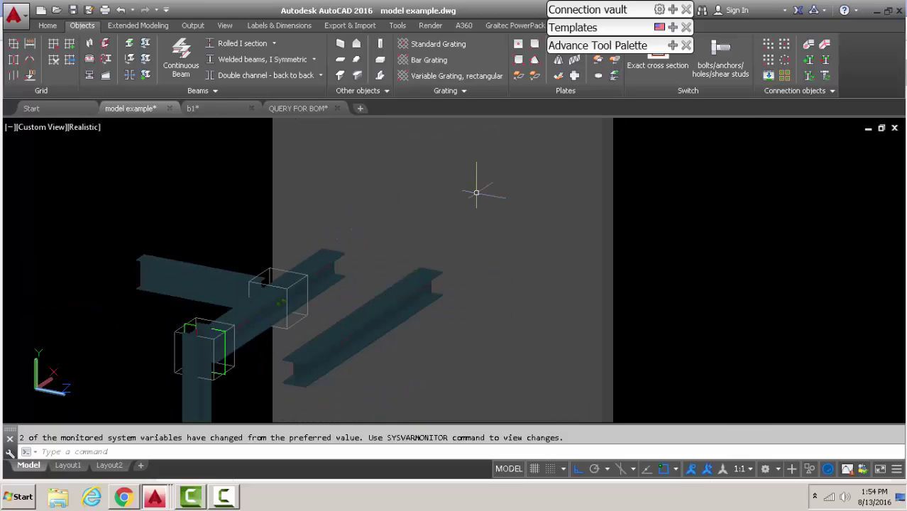
# Open the Miscellaneous connections library and preview the Embed Plate-ClipAngle connection
pyautogui.click(670, 47)
pyautogui.click(671, 46)
pyautogui.click(673, 10)
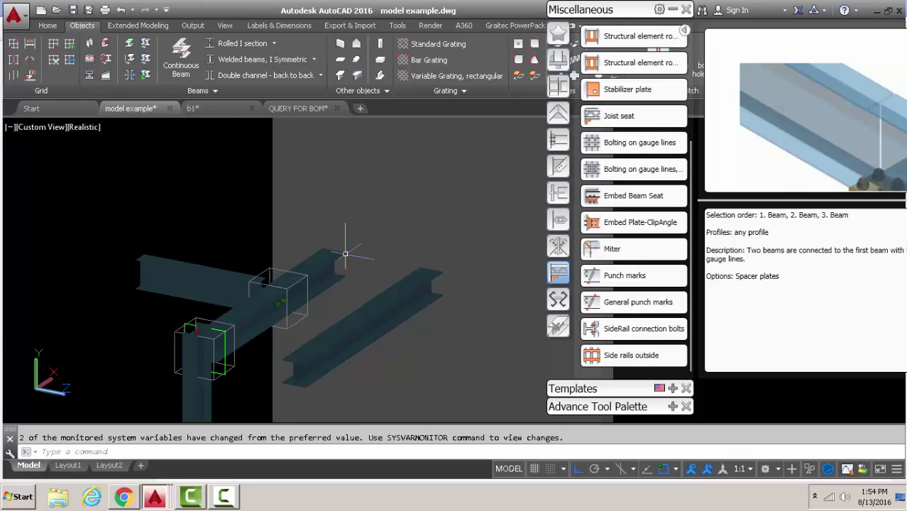
pyautogui.scroll(3, 352, 245)
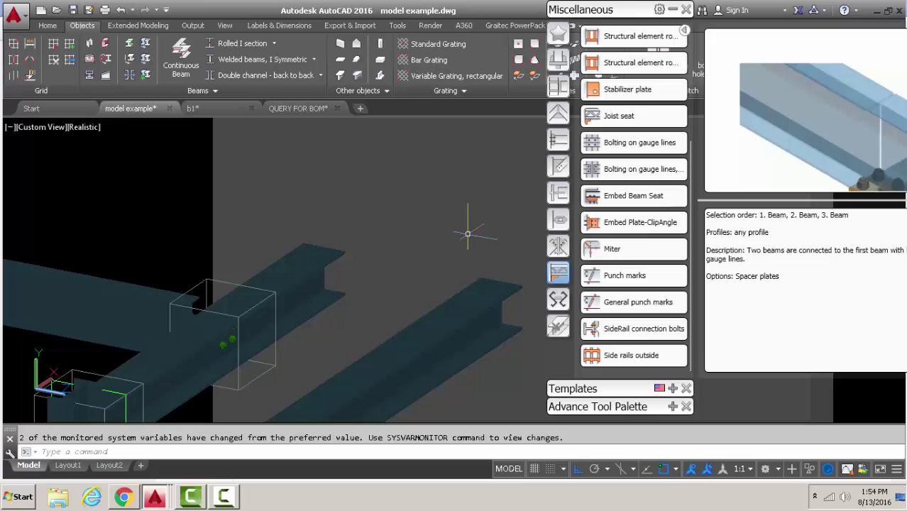
pyautogui.moveTo(670, 220)
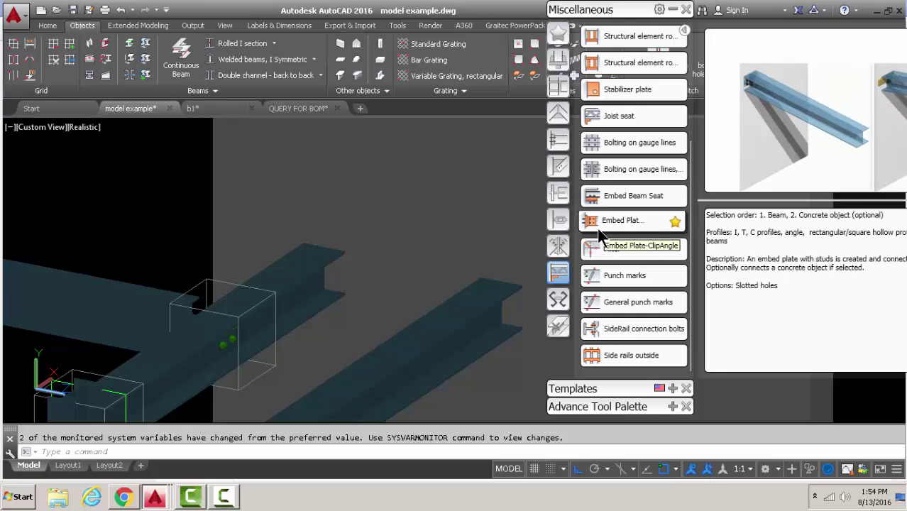
# Place an Embed Plate-ClipAngle connection between the beam and concrete wall, with no extra reference beam
pyautogui.click(628, 224)
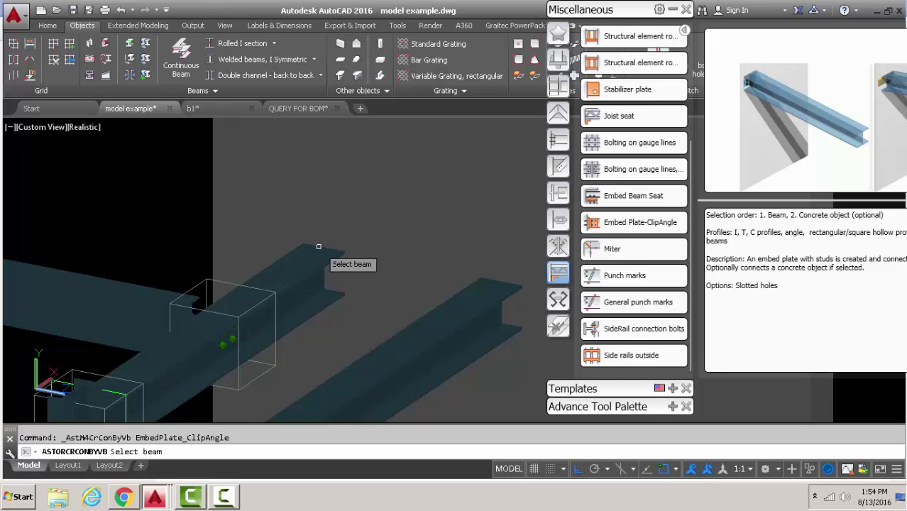
pyautogui.scroll(-2, 319, 245)
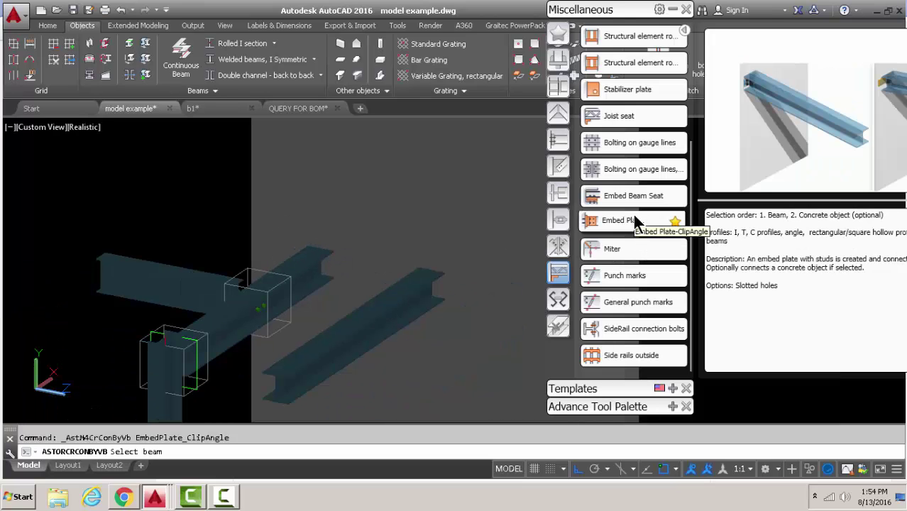
pyautogui.scroll(3, 303, 299)
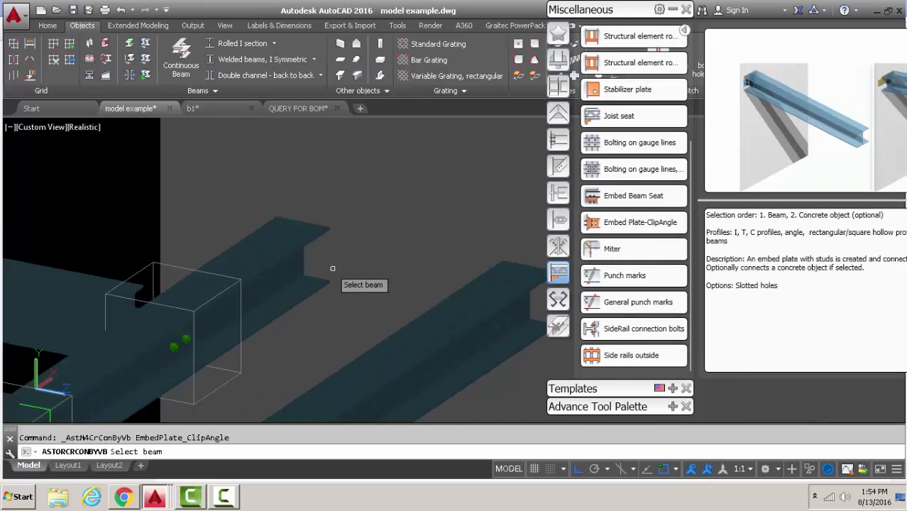
pyautogui.click(288, 249)
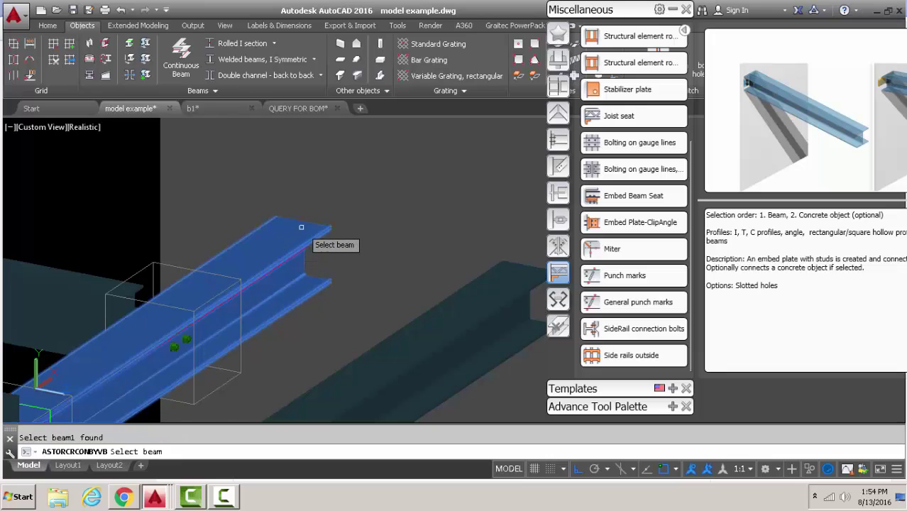
pyautogui.click(301, 226)
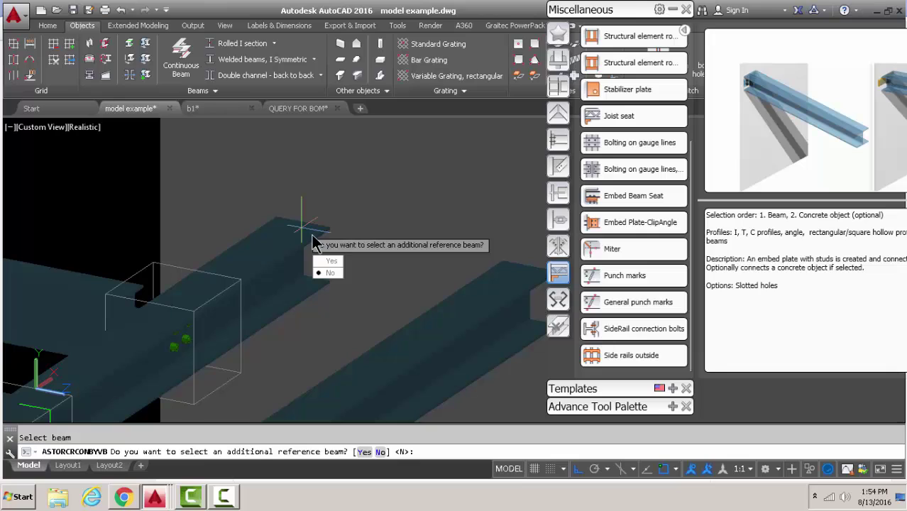
pyautogui.click(330, 273)
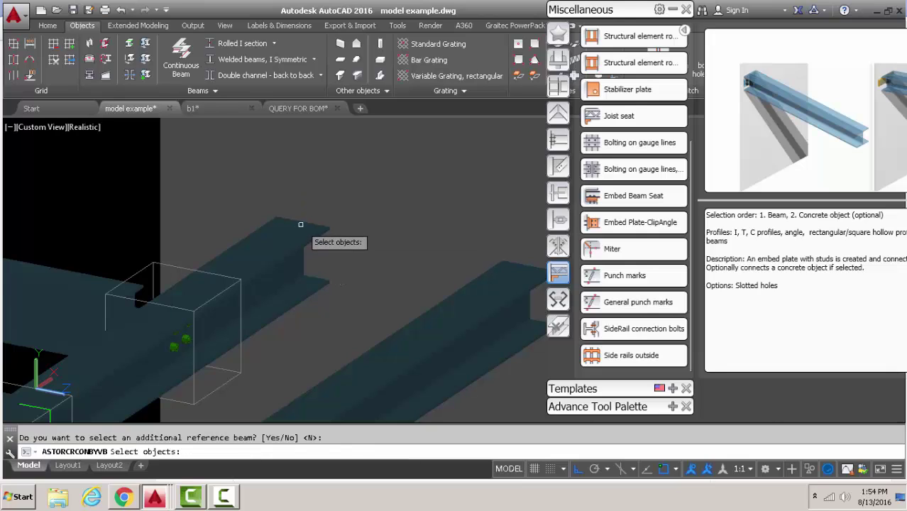
pyautogui.click(330, 181)
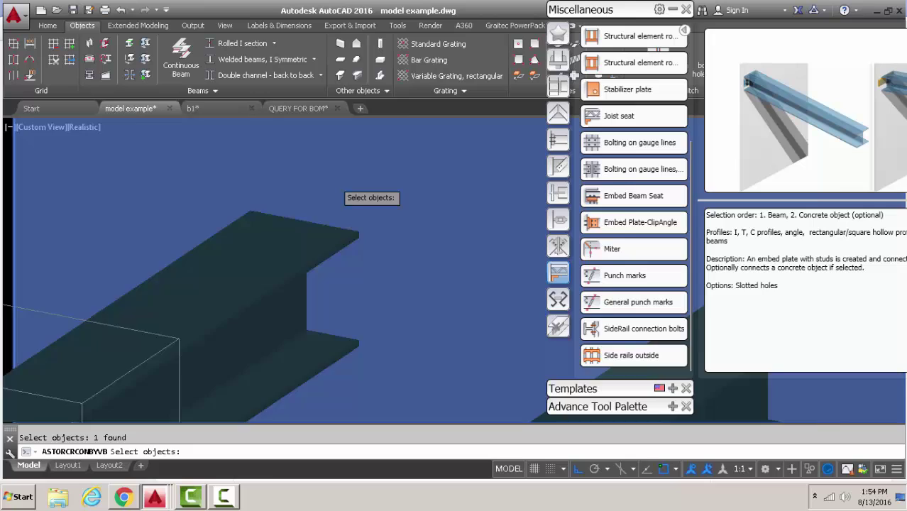
pyautogui.scroll(-6, 328, 188)
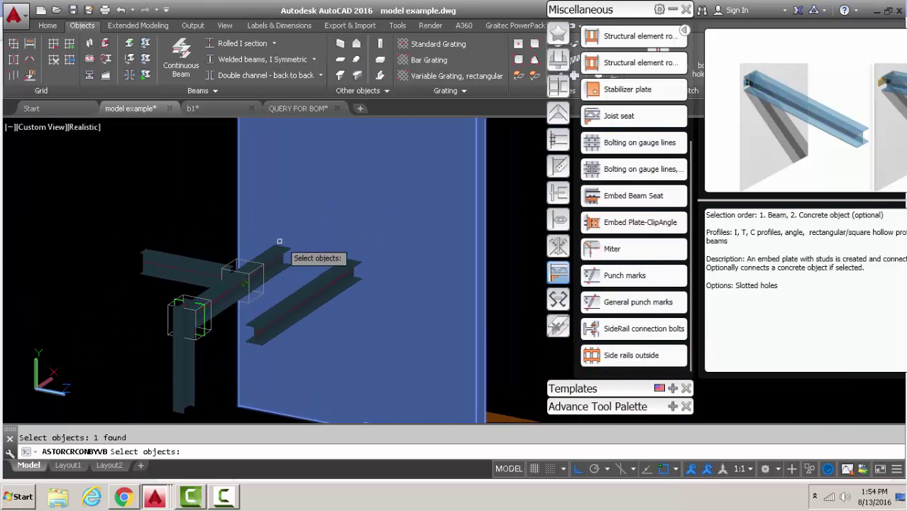
pyautogui.press('Return')
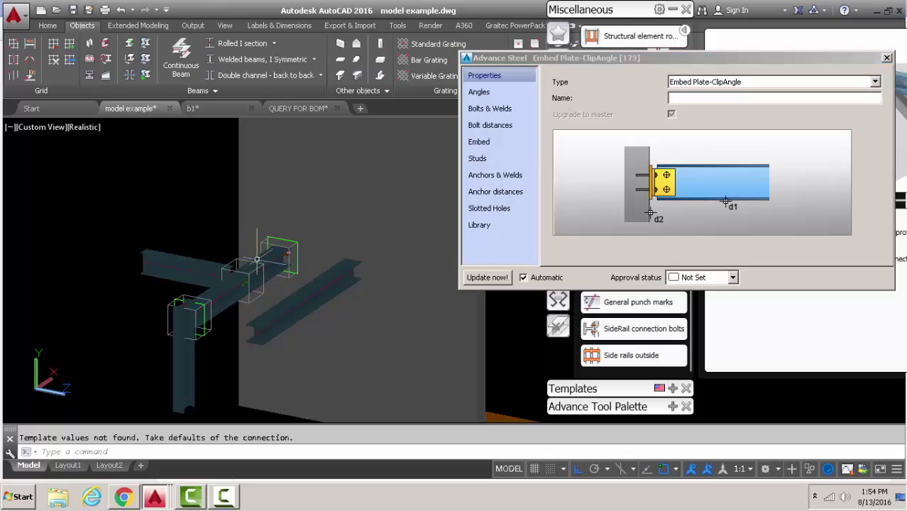
# Switch the viewport visual style to 2D Wireframe
pyautogui.scroll(3, 261, 259)
pyautogui.scroll(3, 316, 251)
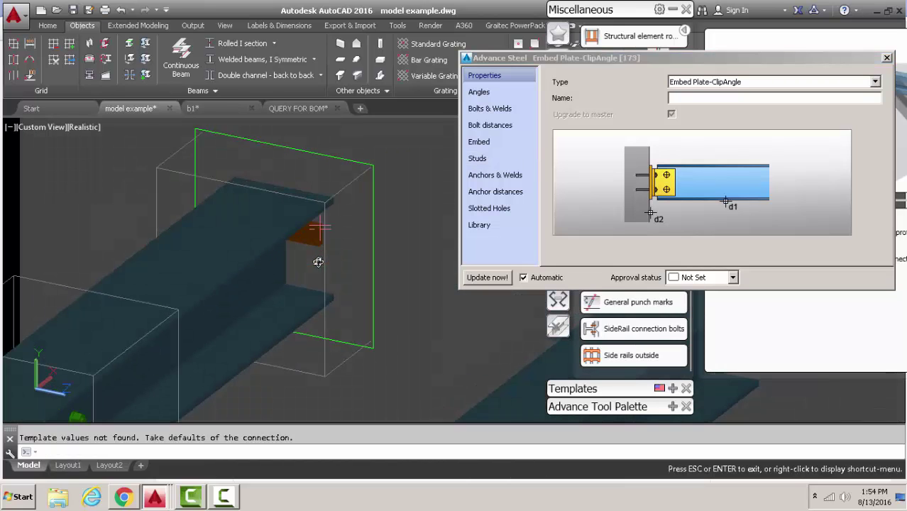
pyautogui.click(75, 126)
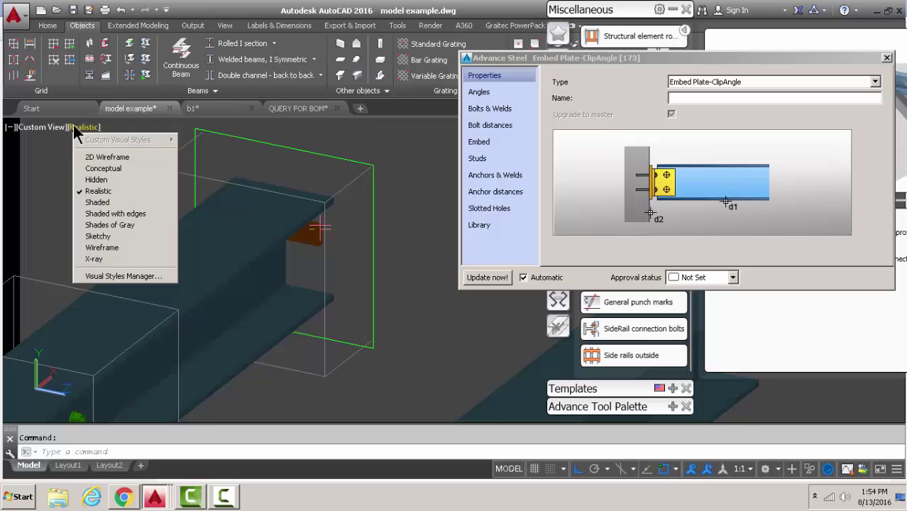
pyautogui.click(103, 157)
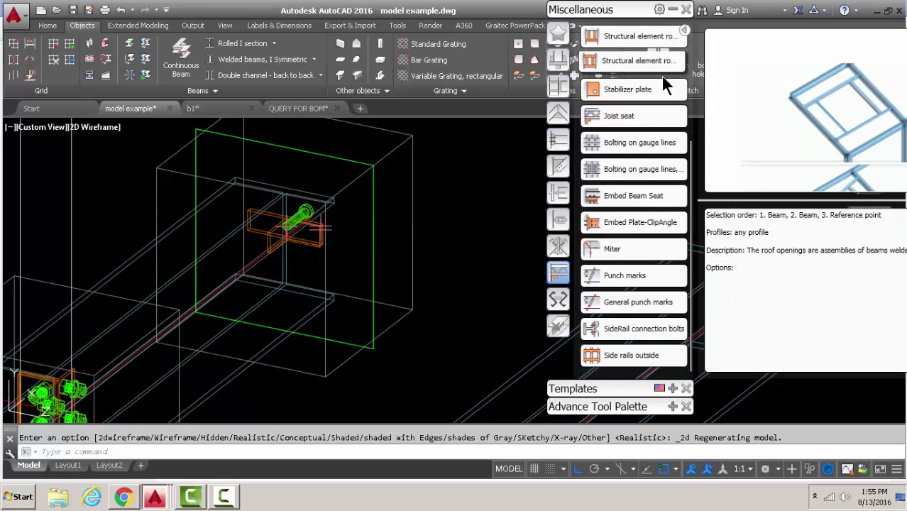
# Window-select the connection box and reopen the embed plate connection's properties
pyautogui.click(422, 174)
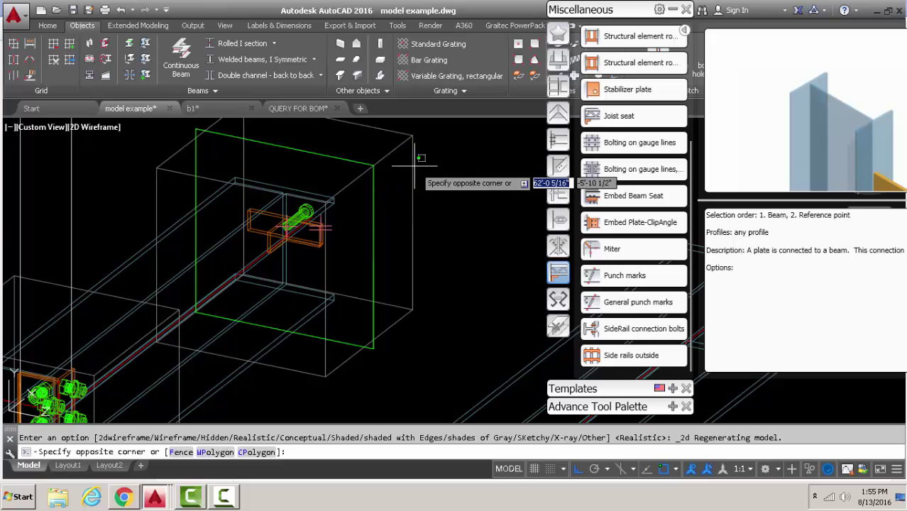
pyautogui.click(410, 170)
pyautogui.click(413, 166)
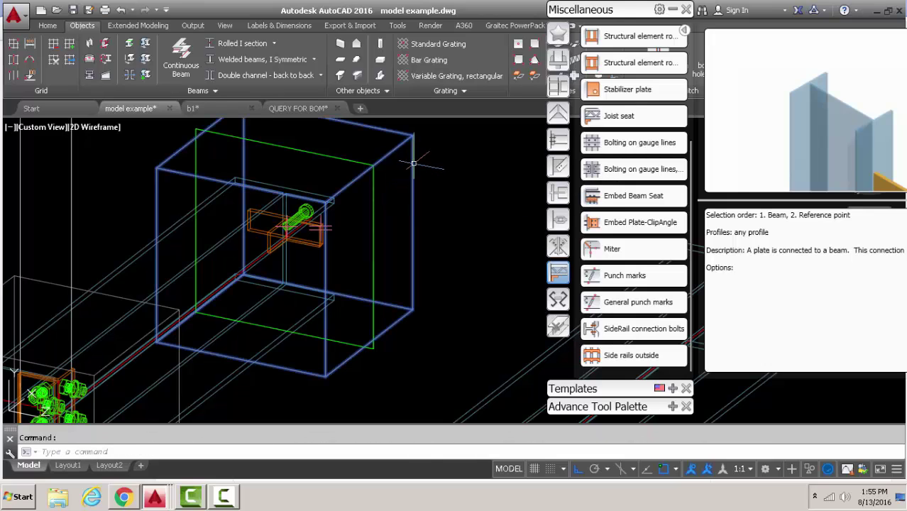
pyautogui.doubleClick(413, 166)
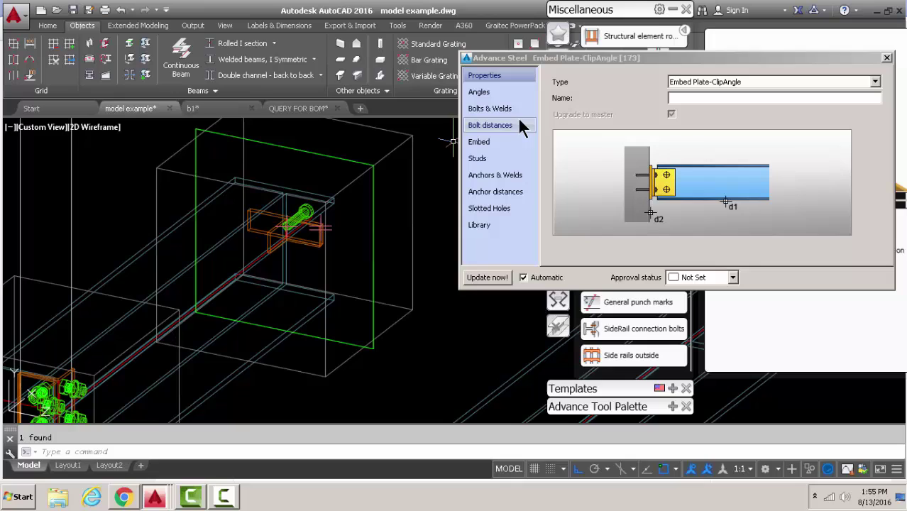
# Set the embed plate layout to total, sized 1' by 12"
pyautogui.click(509, 92)
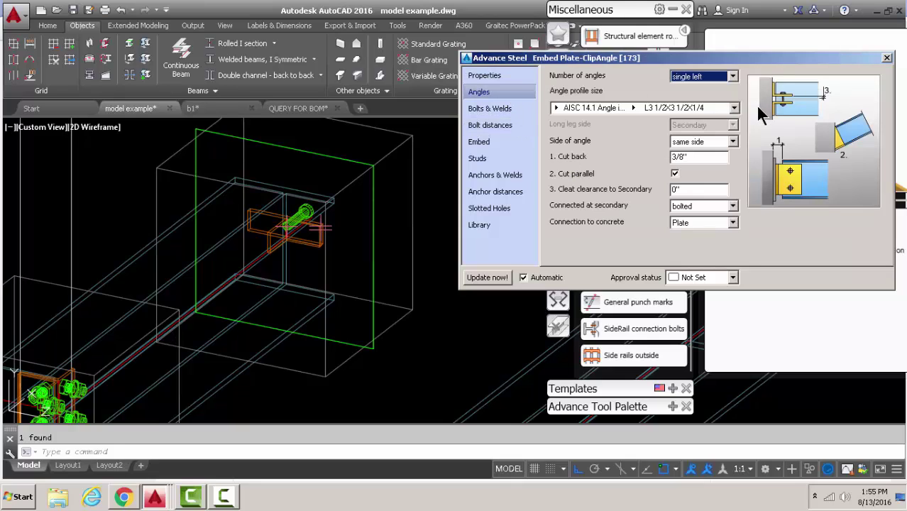
pyautogui.click(502, 143)
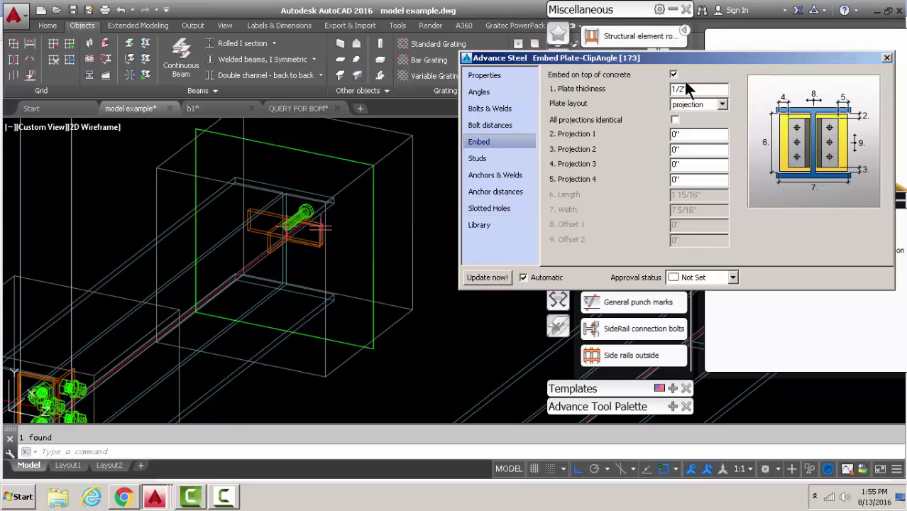
pyautogui.click(699, 125)
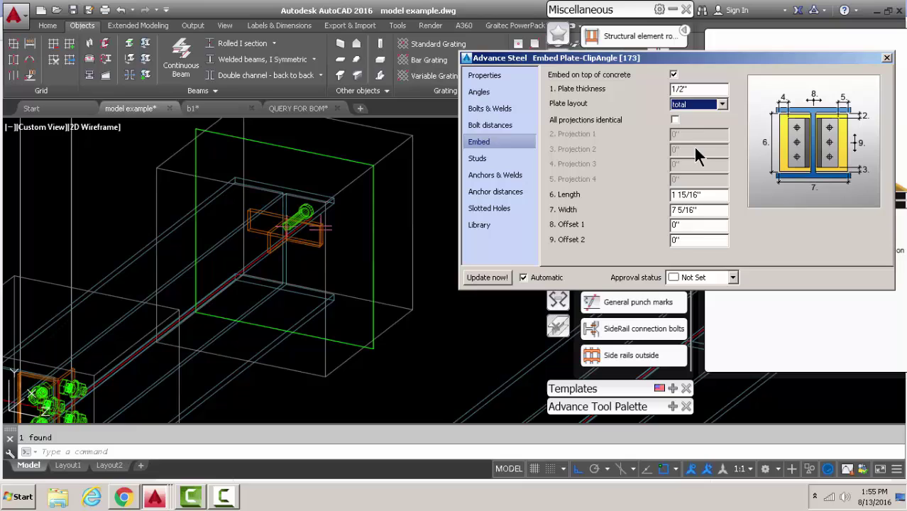
pyautogui.click(699, 194)
pyautogui.write('12')
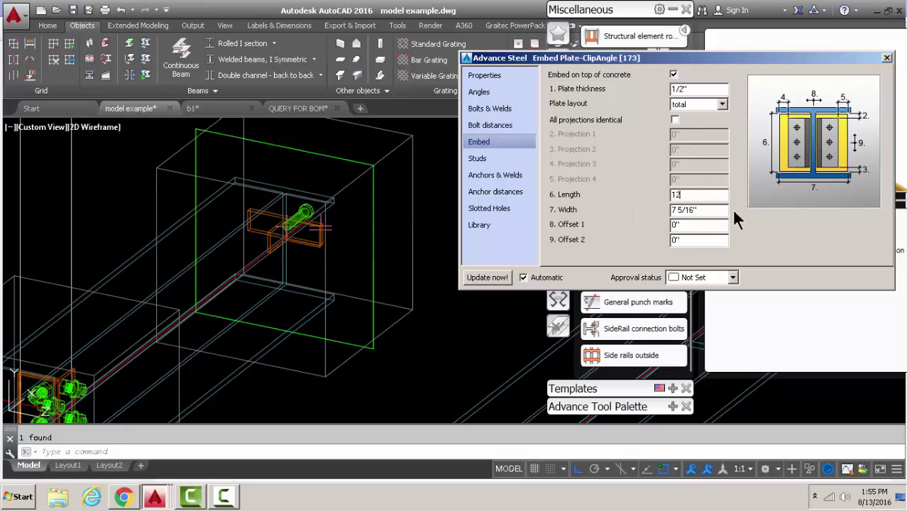
pyautogui.write('12')
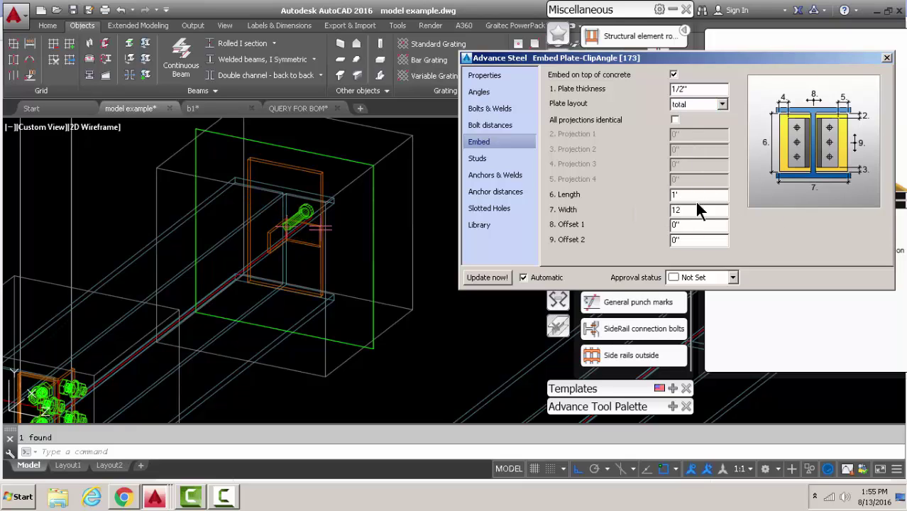
# Show the Anchors & Welds stud settings: 3/4 inch Mild Steel studs, 4" long
pyautogui.click(499, 190)
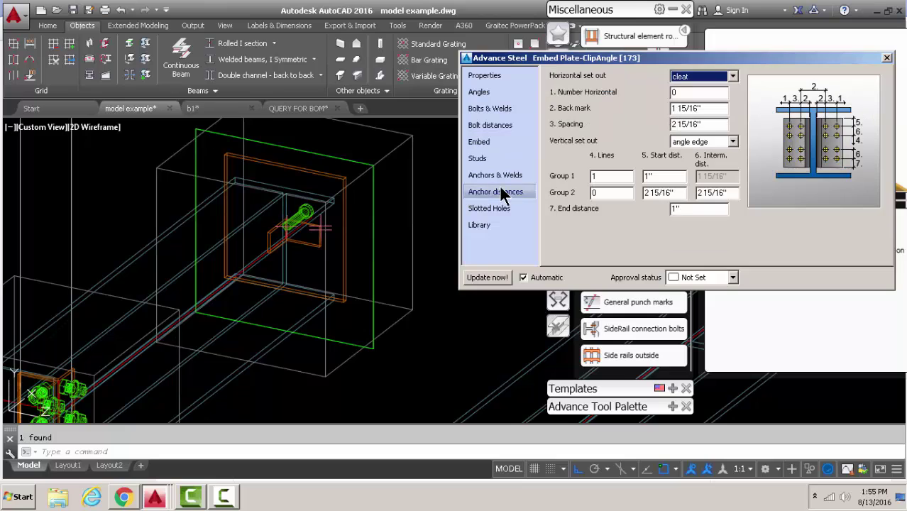
pyautogui.click(503, 175)
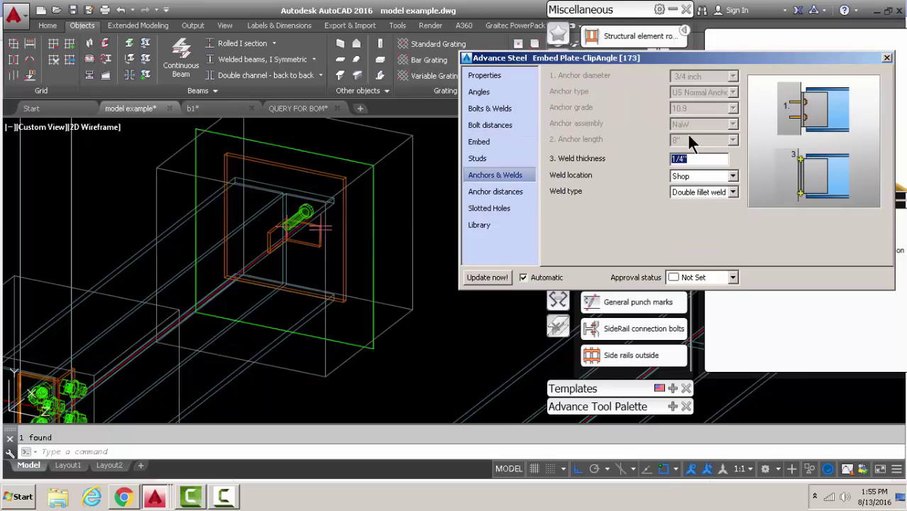
pyautogui.click(479, 158)
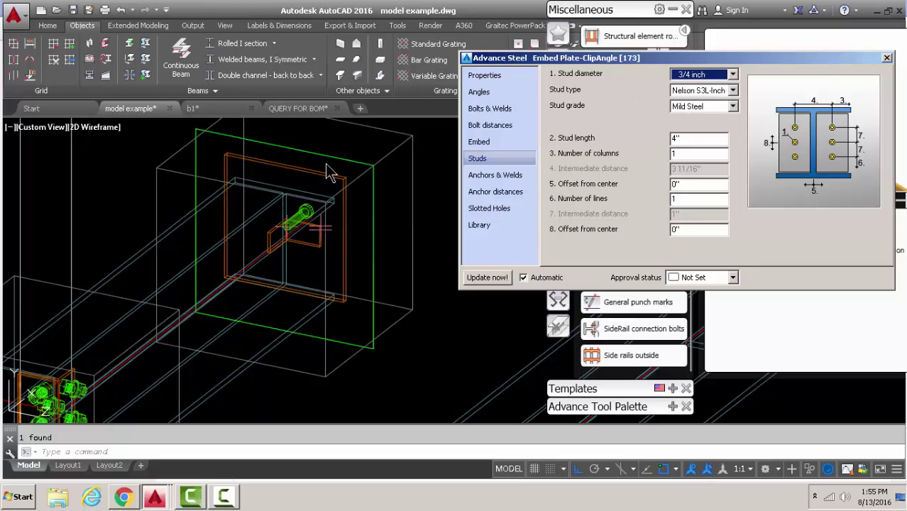
# Set the stud columns to 2, then move aside and close the Embed Plate-ClipAngle dialog
pyautogui.doubleClick(692, 153)
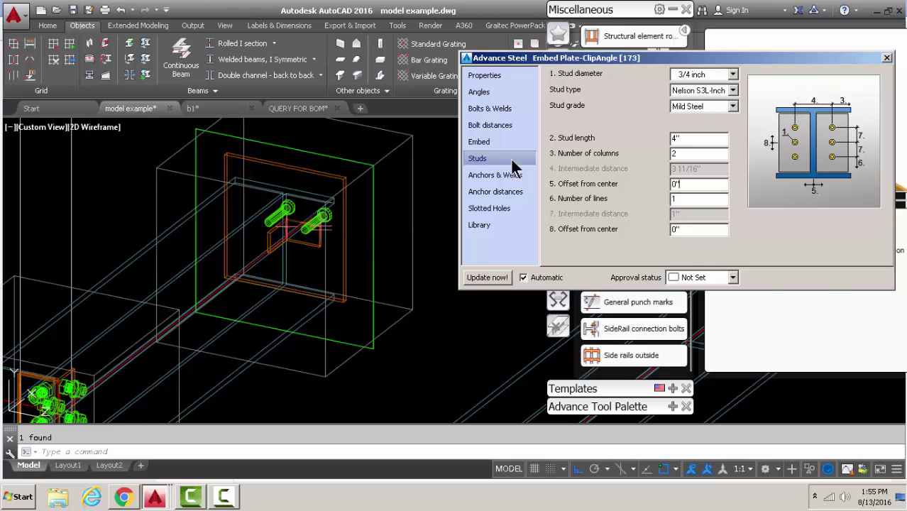
pyautogui.moveTo(689, 19)
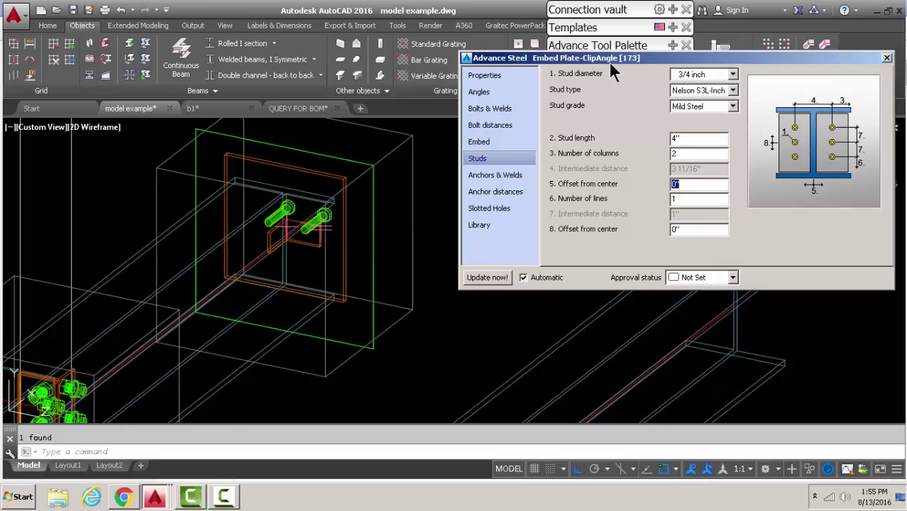
pyautogui.moveTo(605, 58); pyautogui.dragTo(621, 91)
pyautogui.click(839, 90)
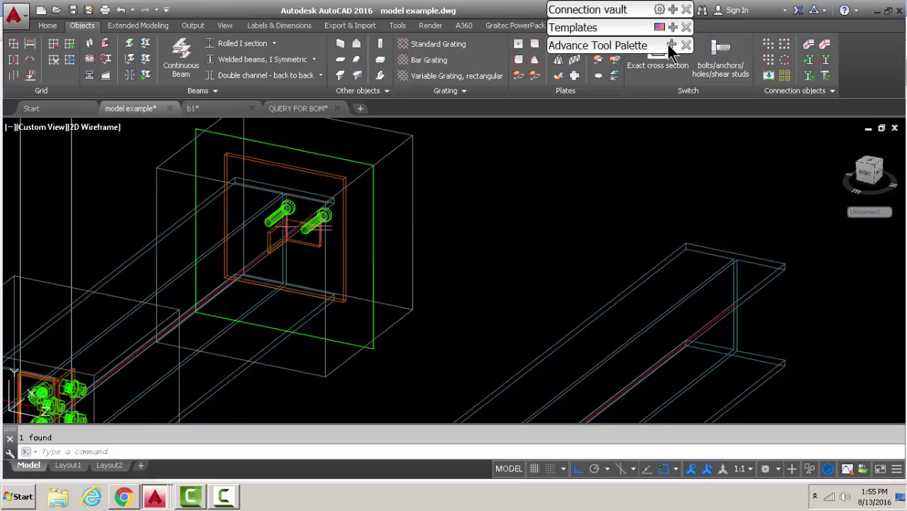
# Start the Plate along web connection from the Custom connections tools
pyautogui.moveTo(671, 51)
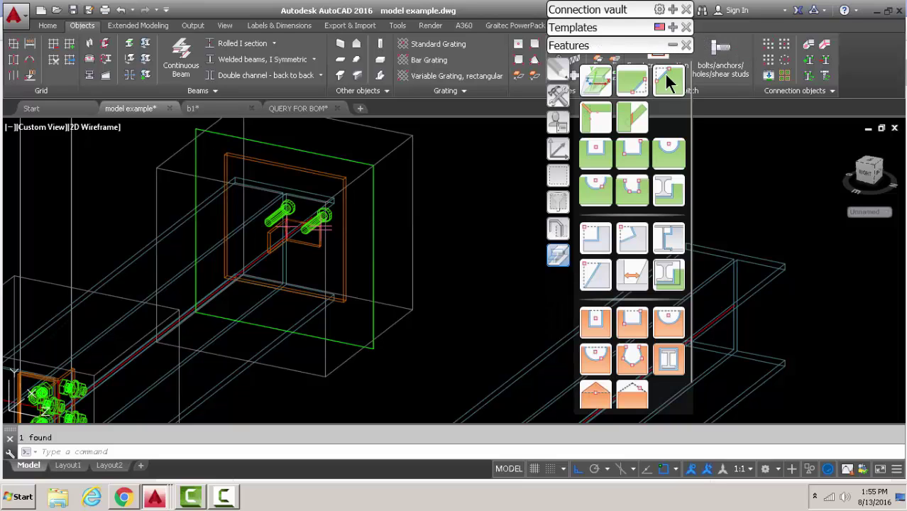
pyautogui.click(561, 77)
pyautogui.click(557, 95)
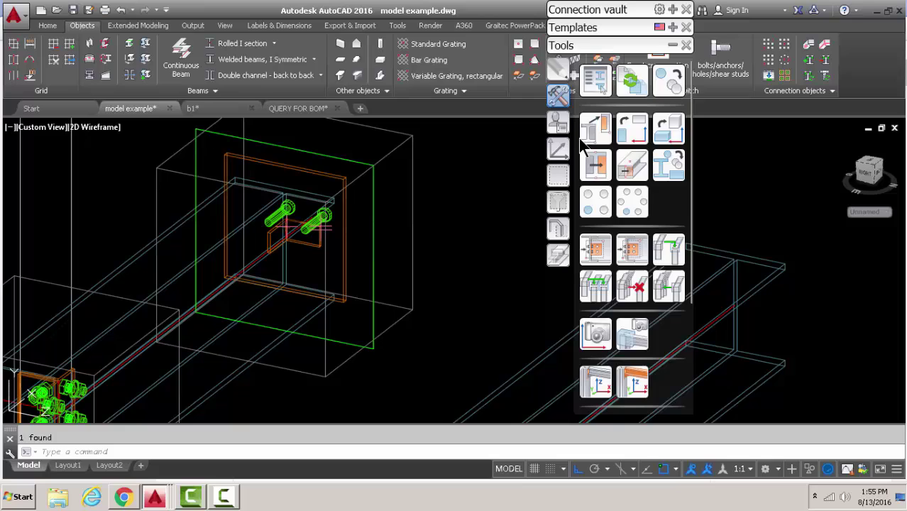
pyautogui.click(558, 123)
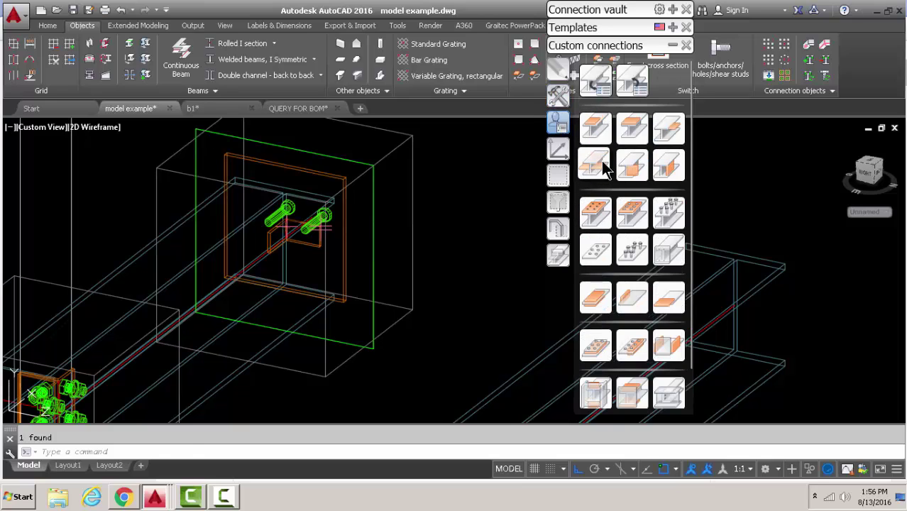
pyautogui.click(595, 168)
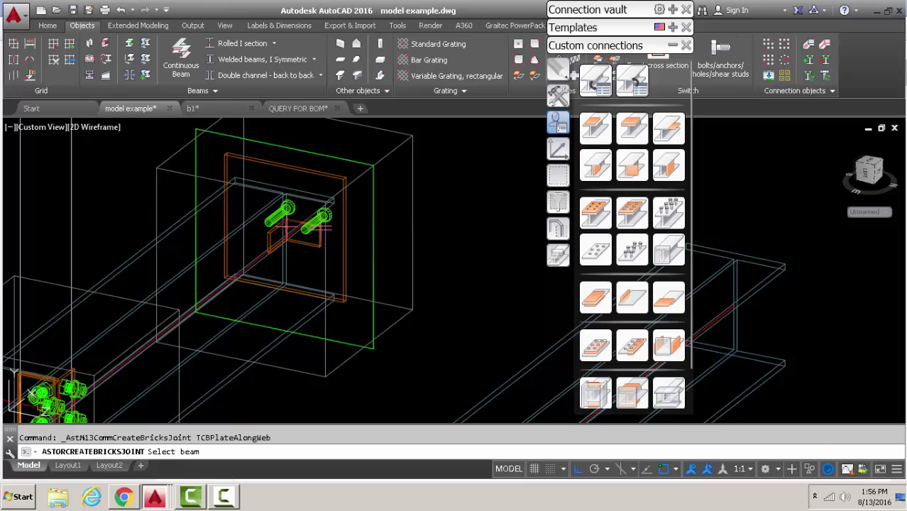
# Pick the beam for the Plate along web connection and answer Yes to using a reference point
pyautogui.scroll(-1, 305, 241)
pyautogui.scroll(2, 268, 241)
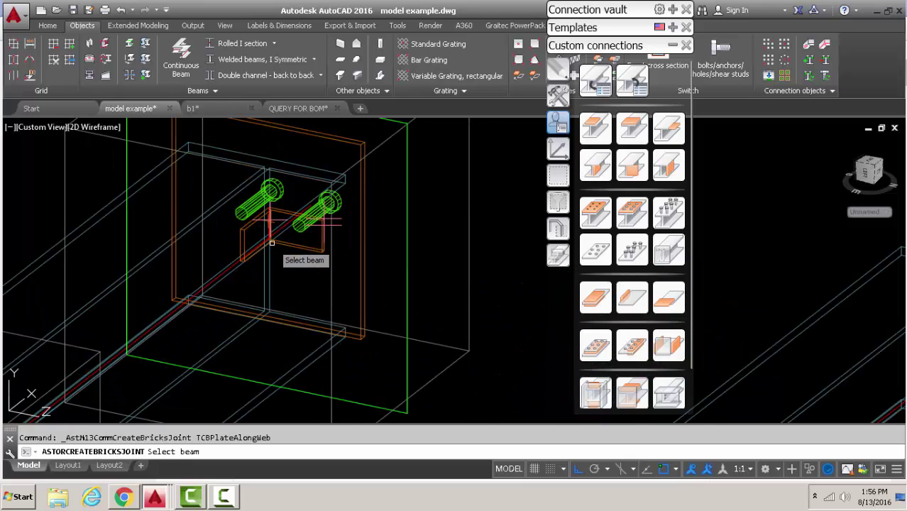
pyautogui.scroll(1, 267, 241)
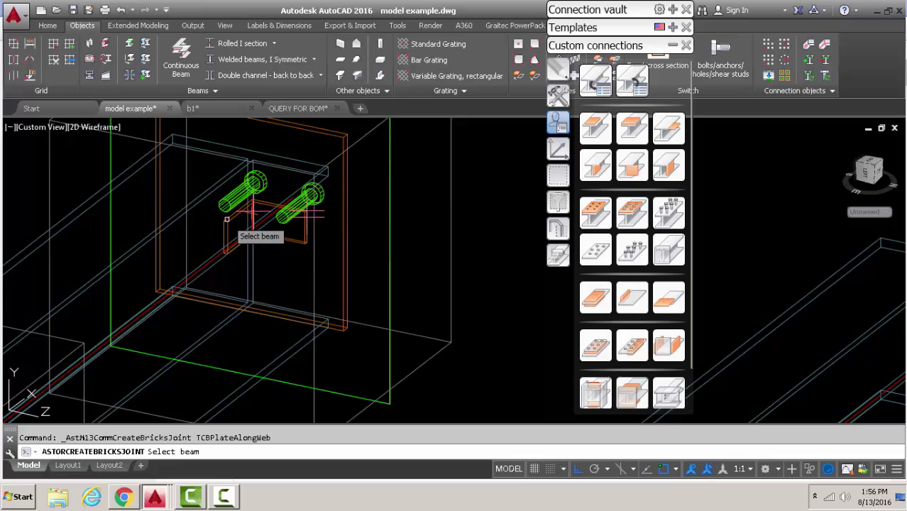
pyautogui.scroll(-1, 231, 222)
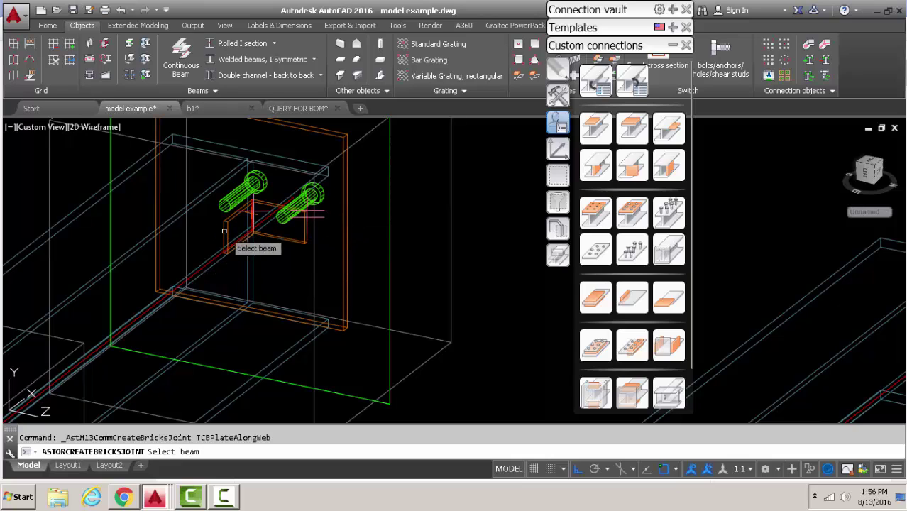
pyautogui.scroll(-1, 270, 228)
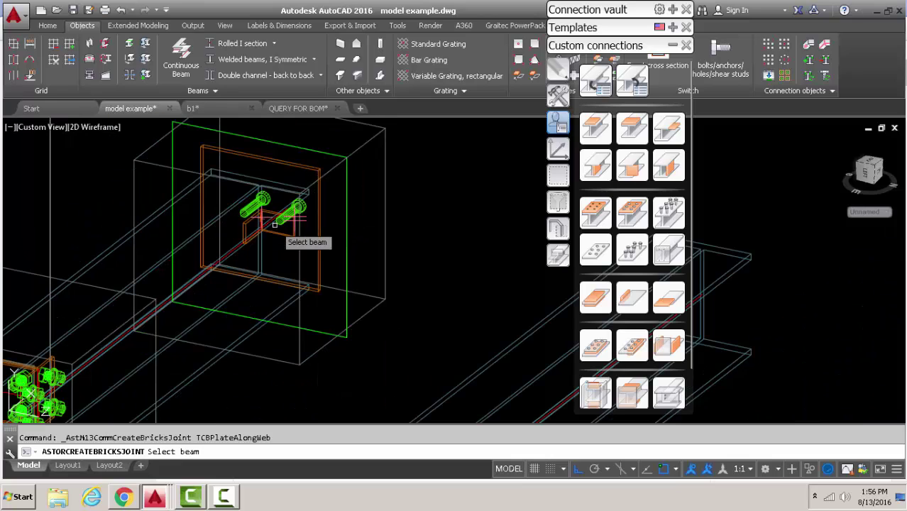
pyautogui.click(277, 183)
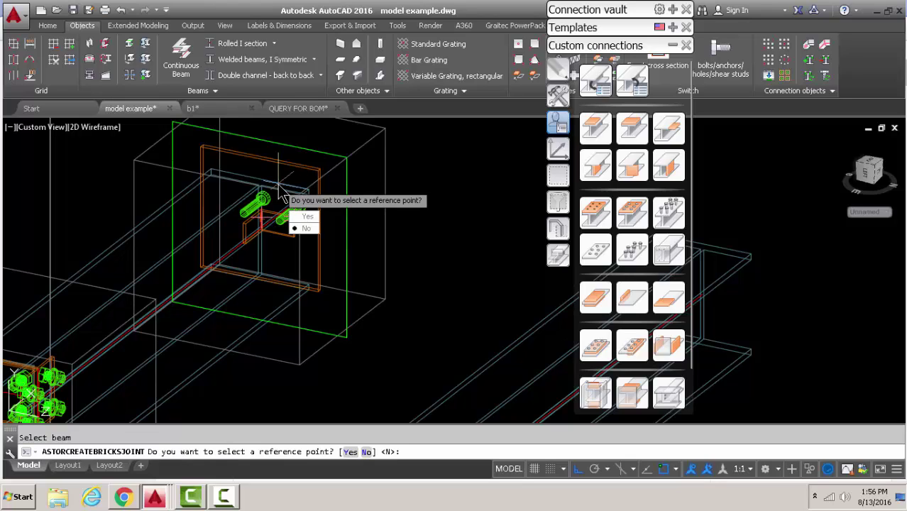
pyautogui.click(316, 219)
pyautogui.scroll(3, 259, 213)
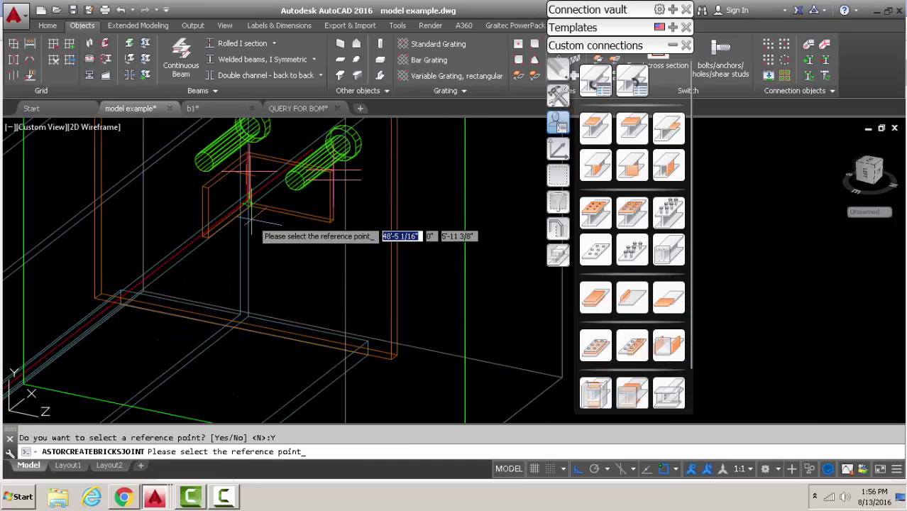
pyautogui.scroll(2, 245, 212)
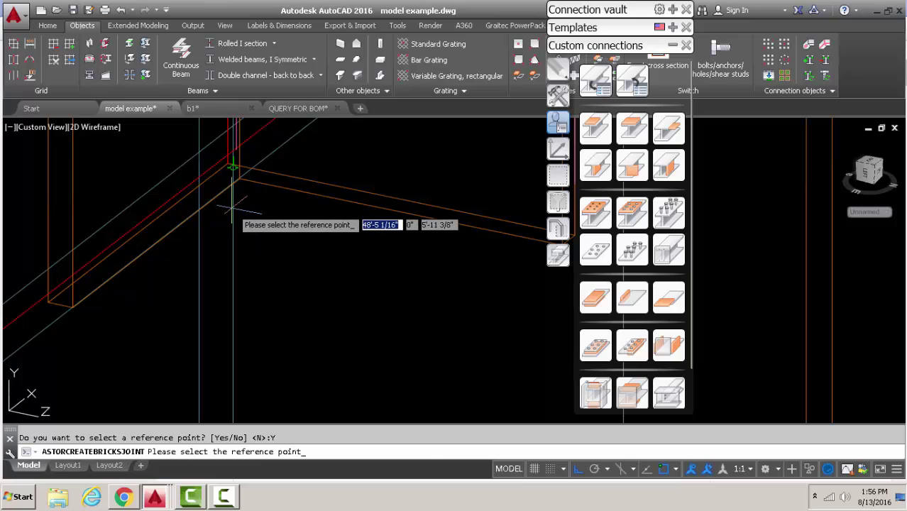
# Place the plate-along-web at the beam flange reference point and inspect it from the back view
pyautogui.click(232, 211)
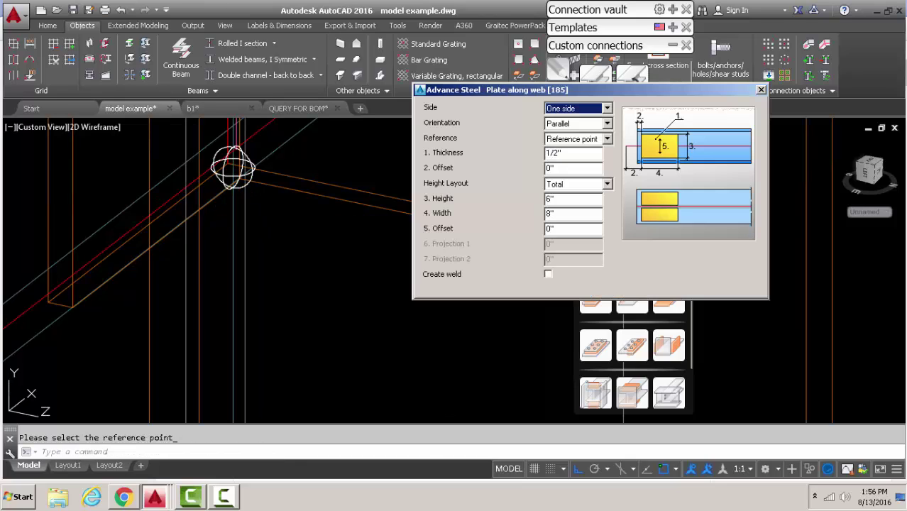
pyautogui.press('Down')
pyautogui.keyDown('shift'); pyautogui.moveTo(315, 217); pyautogui.dragTo(230, 193, button='middle'); pyautogui.keyUp('shift')
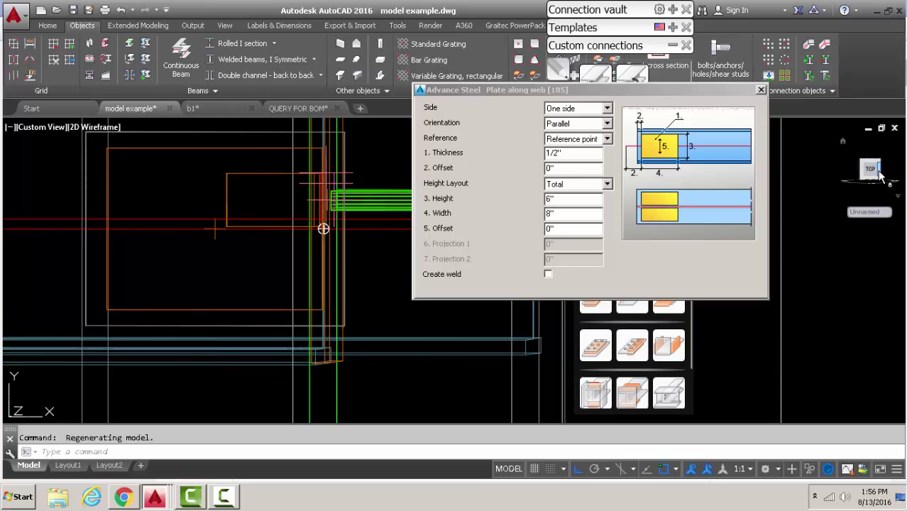
pyautogui.click(874, 174)
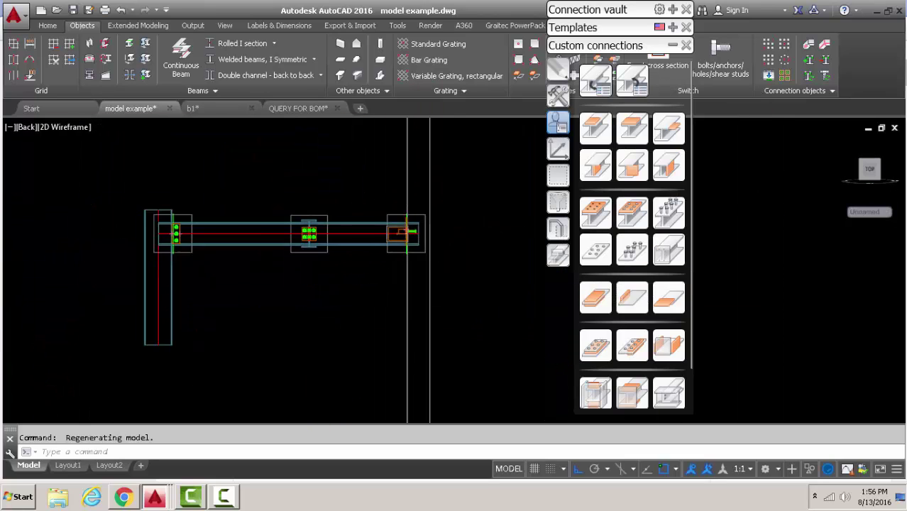
pyautogui.scroll(2, 370, 209)
pyautogui.scroll(-2, 368, 199)
pyautogui.scroll(1, 323, 169)
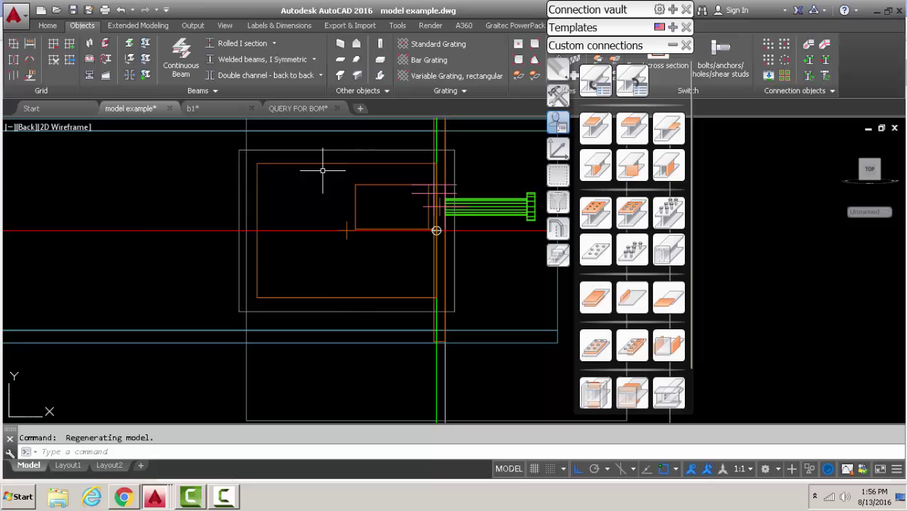
# Cancel the pending window selection and orbit back to an angled isometric view
pyautogui.click(332, 164)
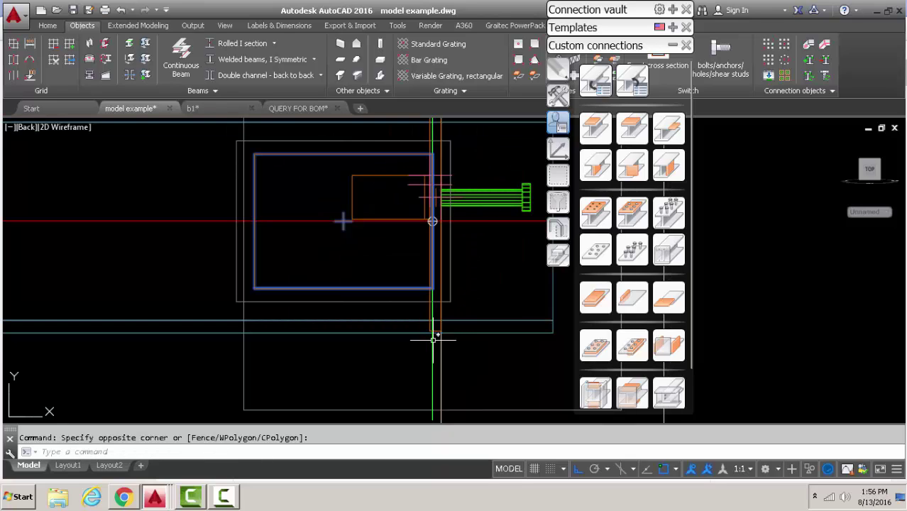
pyautogui.press('Escape')
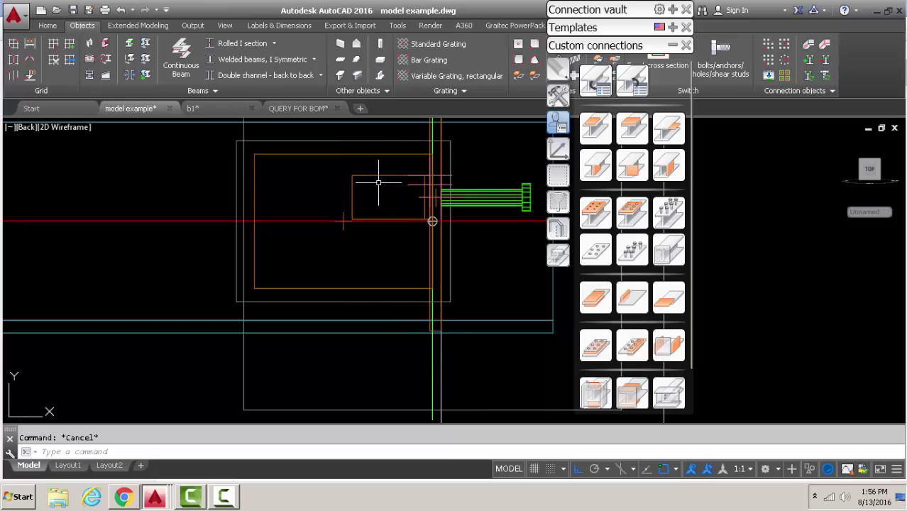
pyautogui.press('Escape')
pyautogui.scroll(-1, 356, 204)
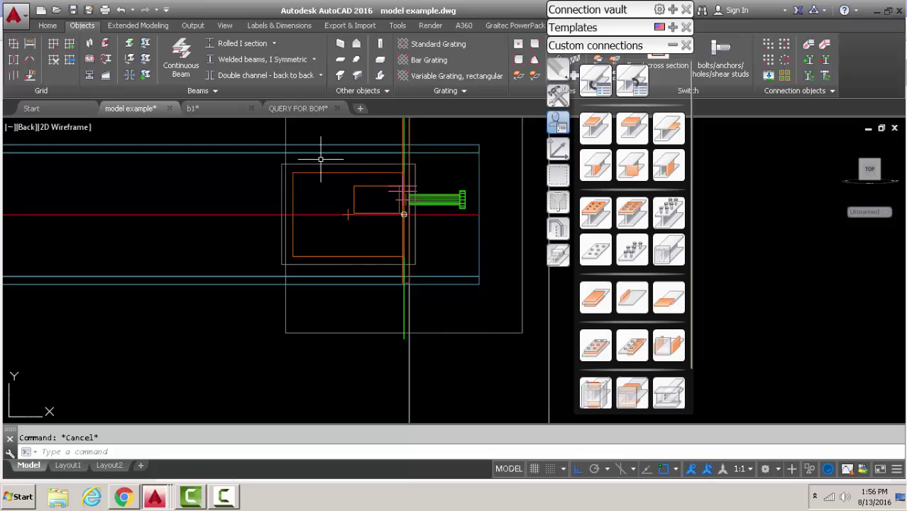
pyautogui.scroll(-2, 384, 168)
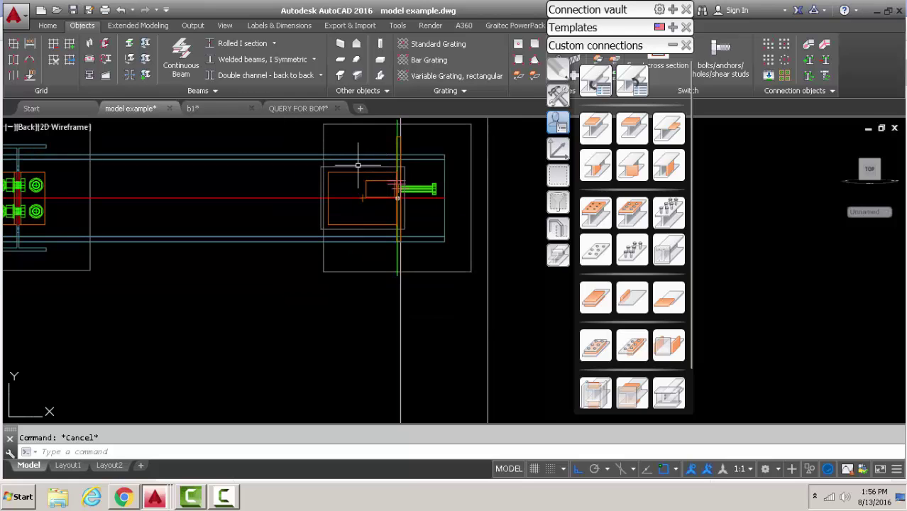
pyautogui.scroll(-2, 358, 163)
pyautogui.moveTo(365, 188)
pyautogui.keyDown('shift'); pyautogui.mouseDown(button='middle')
pyautogui.moveTo(414, 237)
pyautogui.moveTo(418, 227)
pyautogui.mouseUp(button='middle'); pyautogui.keyUp('shift')
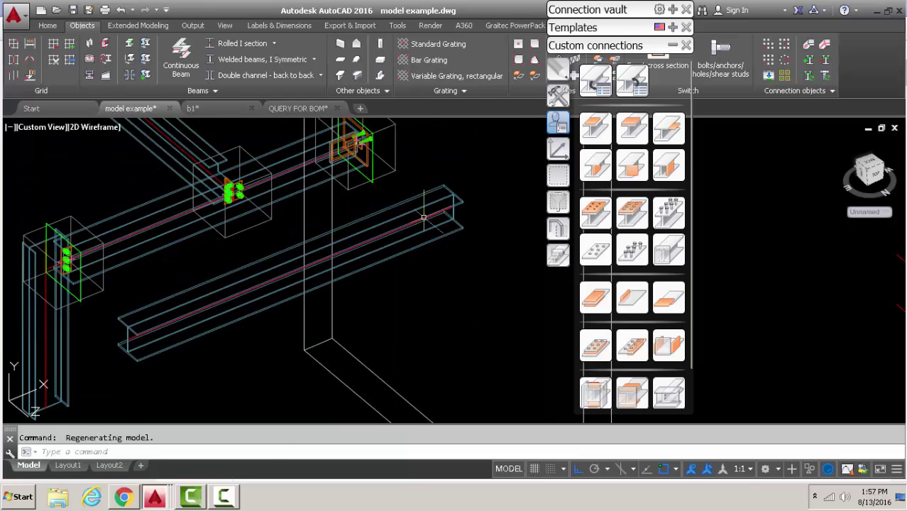
# Isolate the lower beam, then restore all hidden objects with Show All Objects
pyautogui.click(447, 233)
pyautogui.click(396, 185)
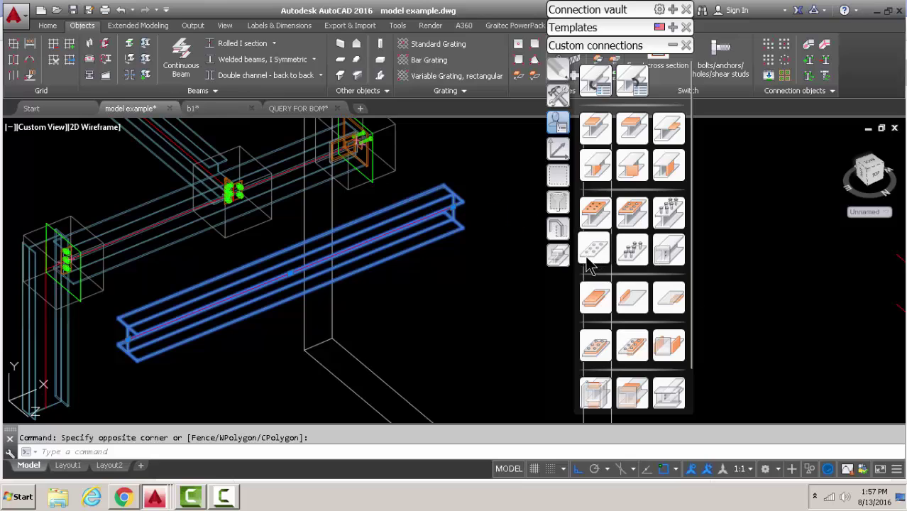
pyautogui.click(557, 230)
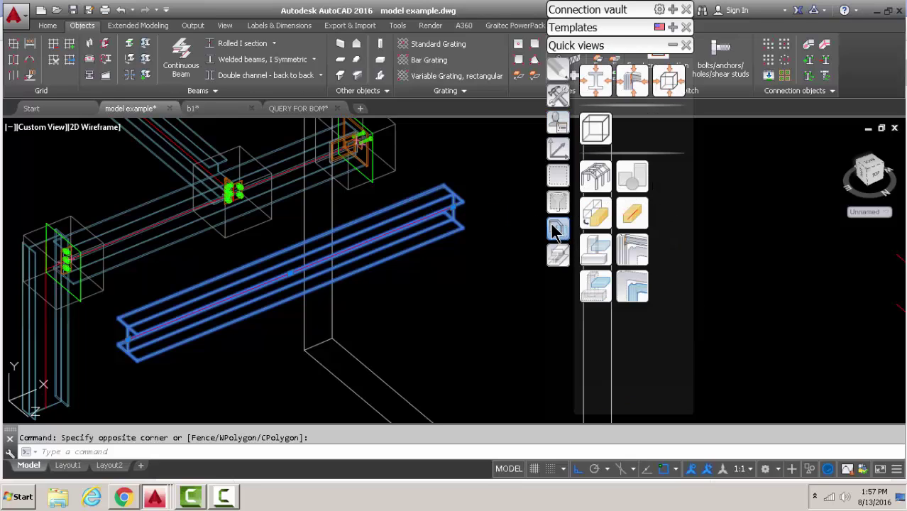
pyautogui.click(593, 288)
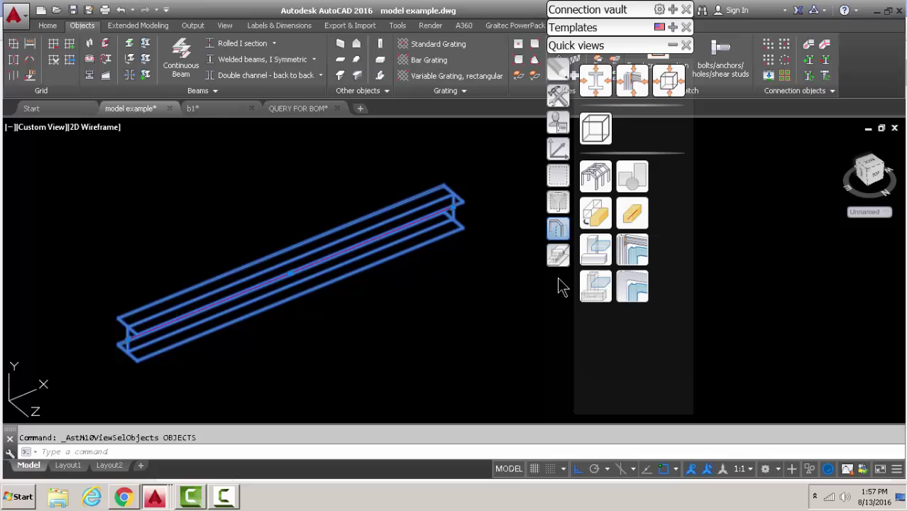
pyautogui.click(442, 271)
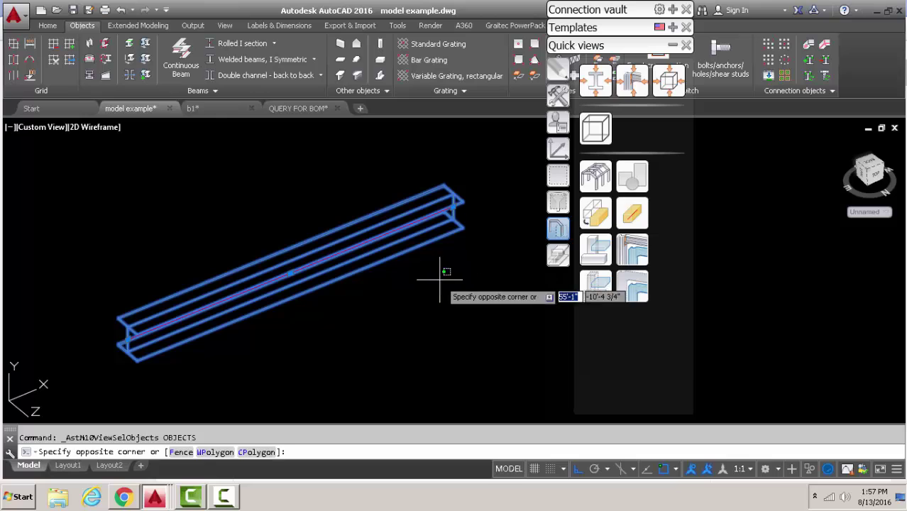
pyautogui.click(595, 173)
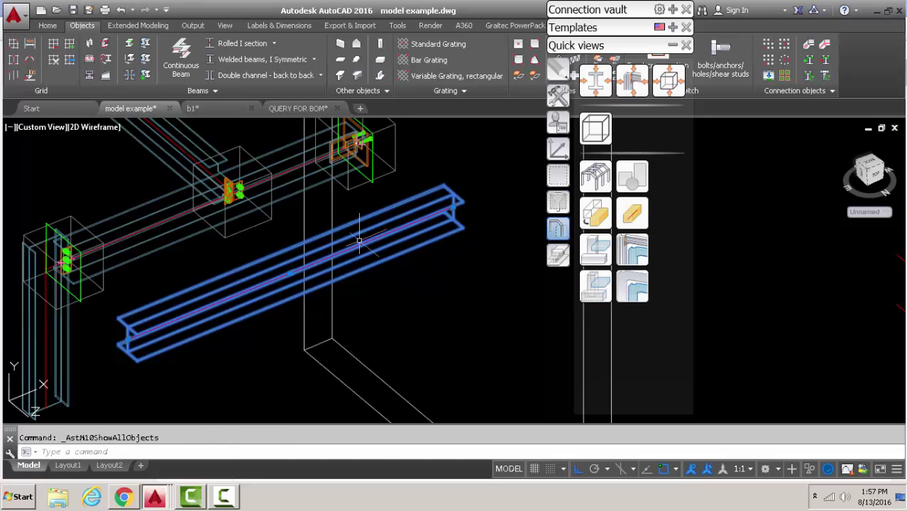
pyautogui.click(594, 247)
pyautogui.click(480, 286)
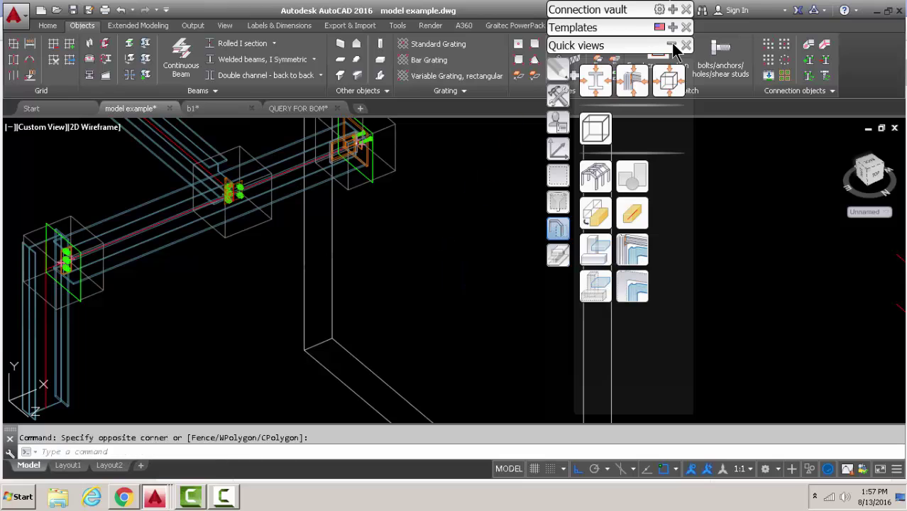
# Switch to the Back view and zoom in on the end-plate connection and bolts
pyautogui.click(877, 179)
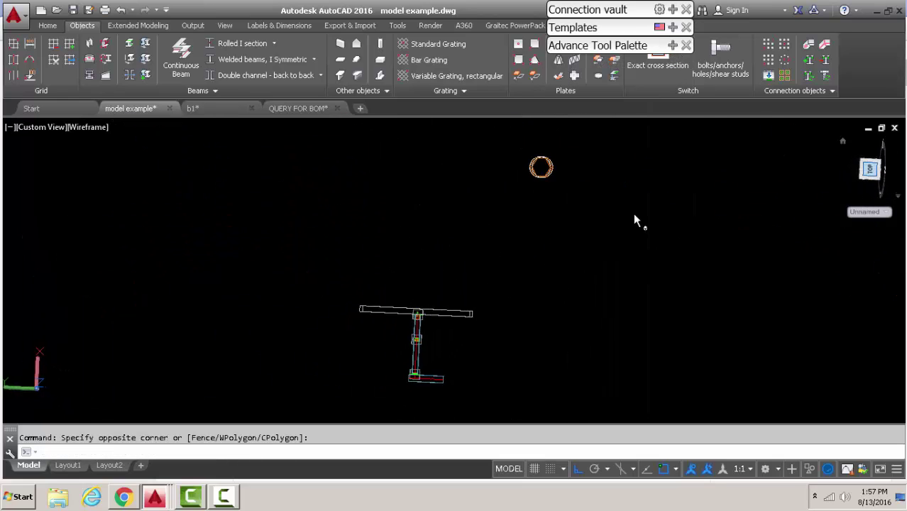
pyautogui.click(900, 158)
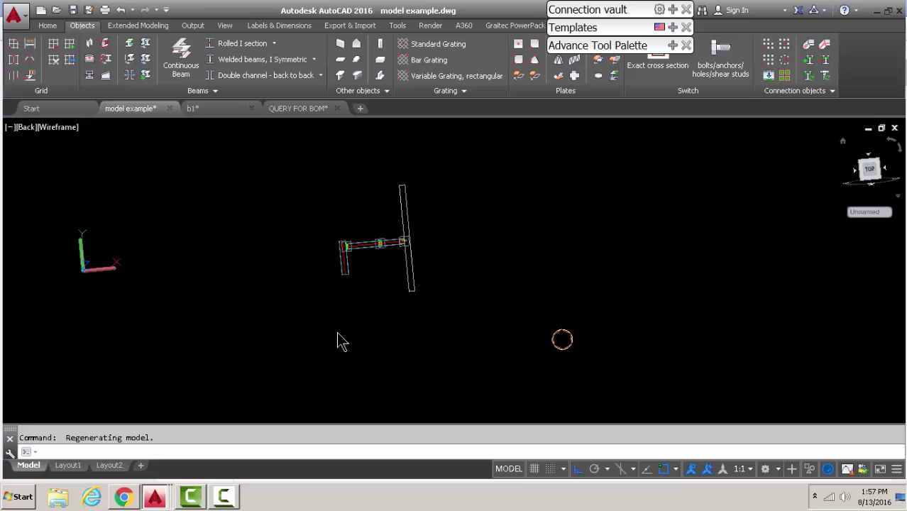
pyautogui.scroll(3, 397, 182)
pyautogui.scroll(3, 429, 247)
pyautogui.scroll(3, 506, 253)
pyautogui.scroll(-3, 564, 245)
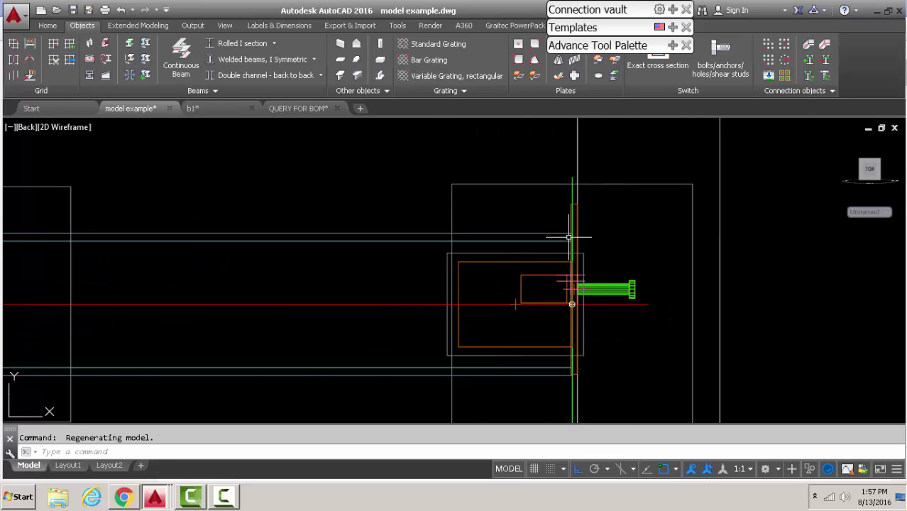
pyautogui.scroll(3, 582, 234)
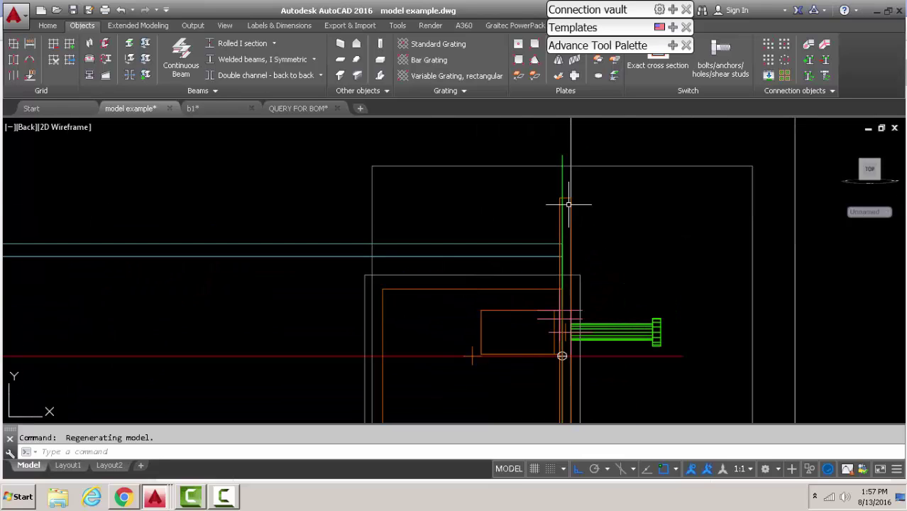
pyautogui.scroll(-2, 573, 192)
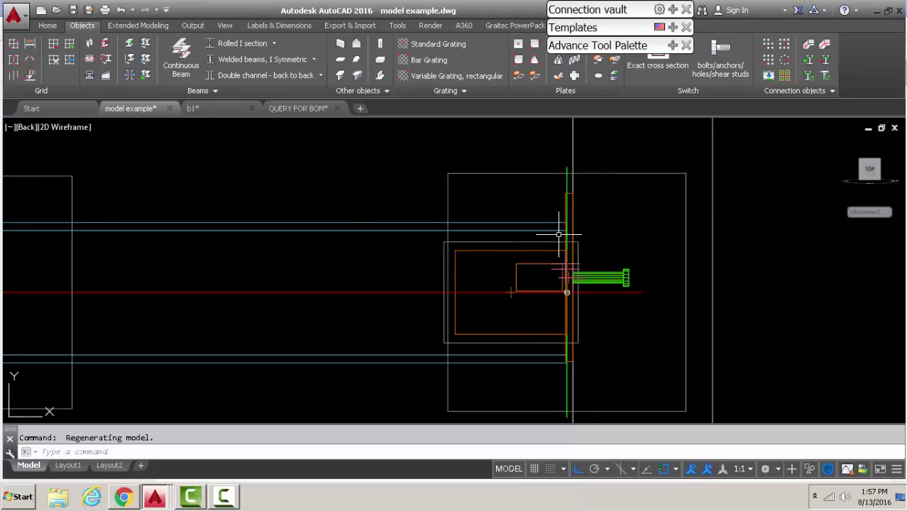
# Open the Embed Plate-ClipAngle connection properties on its Angles page
pyautogui.click(604, 173)
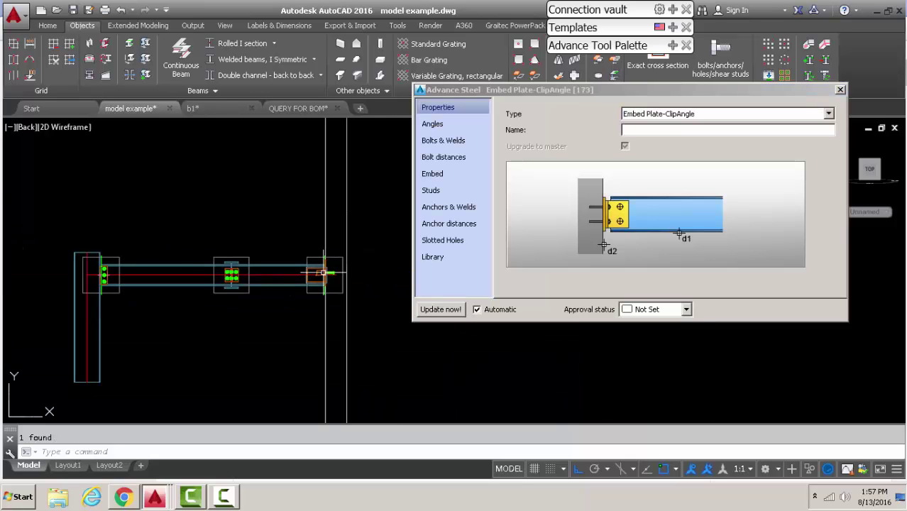
pyautogui.scroll(2, 284, 270)
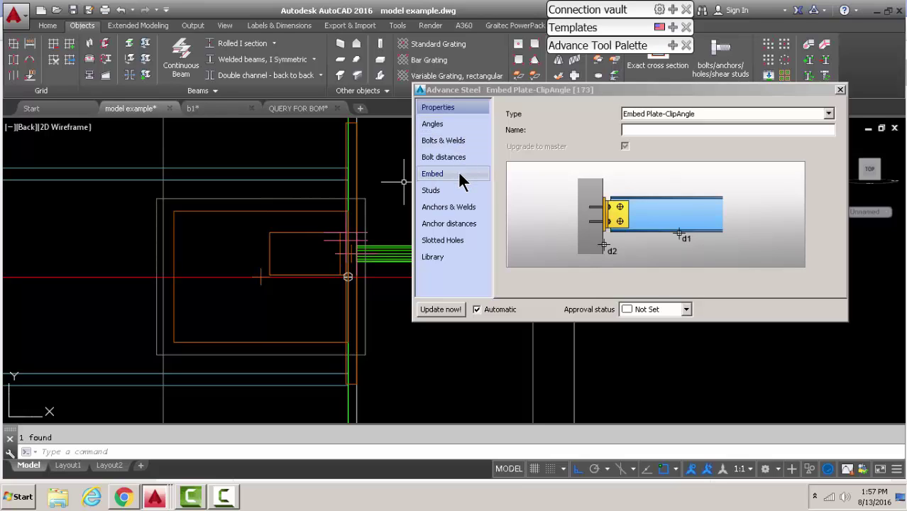
pyautogui.click(460, 124)
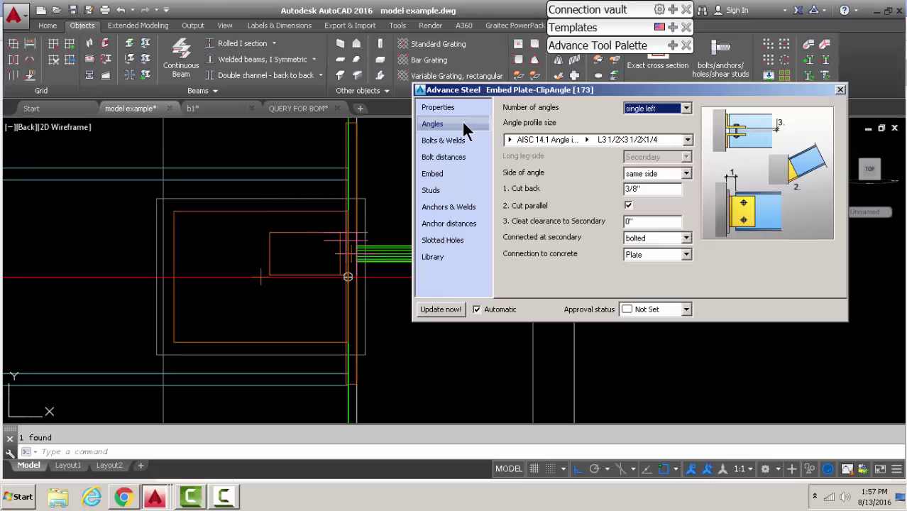
# Set the angle's Cut back to 1" and Cleat clearance to Secondary to 0"
pyautogui.click(672, 224)
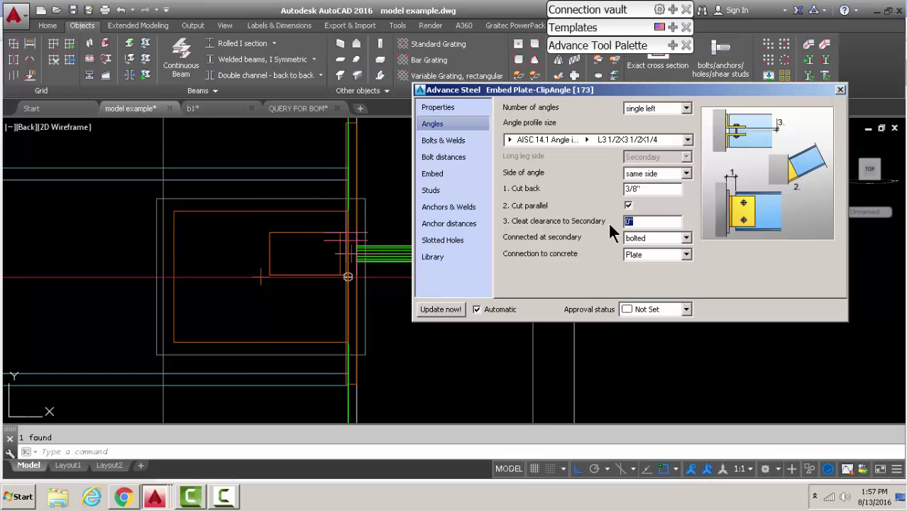
pyautogui.write('1')
pyautogui.click(652, 188)
pyautogui.moveTo(650, 221); pyautogui.dragTo(613, 229)
pyautogui.moveTo(654, 190); pyautogui.dragTo(612, 198)
pyautogui.click(655, 219)
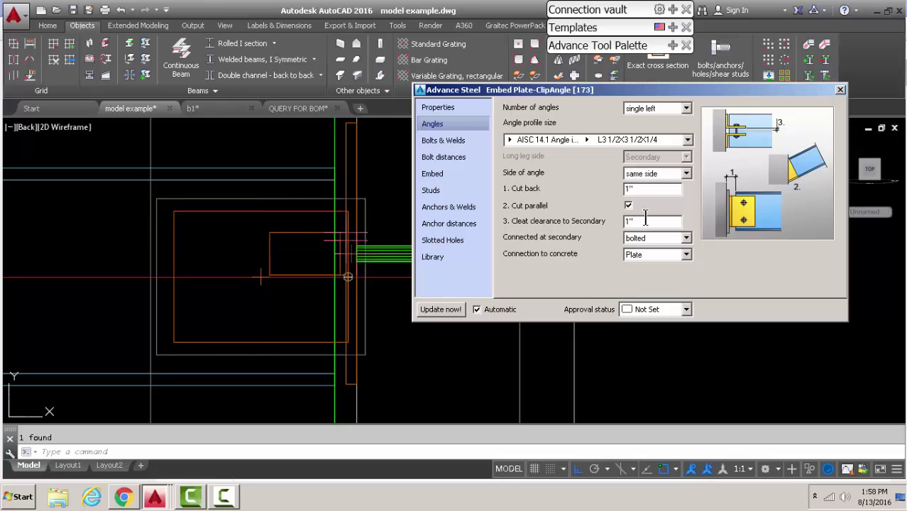
pyautogui.write('0')
pyautogui.click(656, 190)
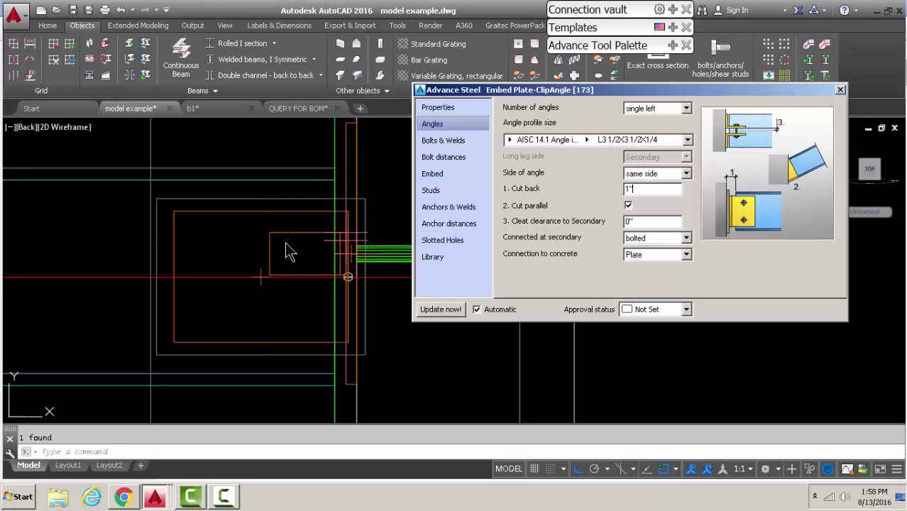
# Close the connection dialog and delete the column box in a 3D view
pyautogui.click(840, 90)
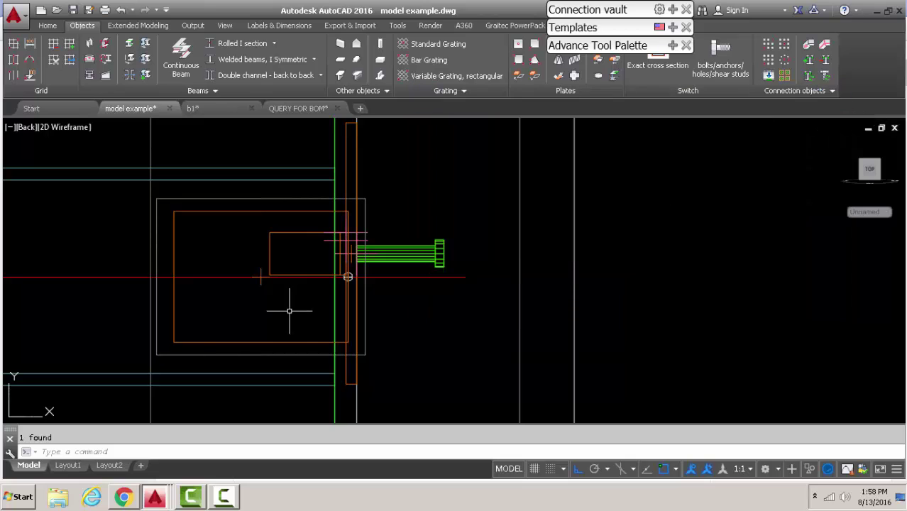
pyautogui.keyDown('shift'); pyautogui.moveTo(280, 243); pyautogui.dragTo(297, 274, button='middle'); pyautogui.keyUp('shift')
pyautogui.scroll(2, 298, 274)
pyautogui.scroll(-3, 561, 206)
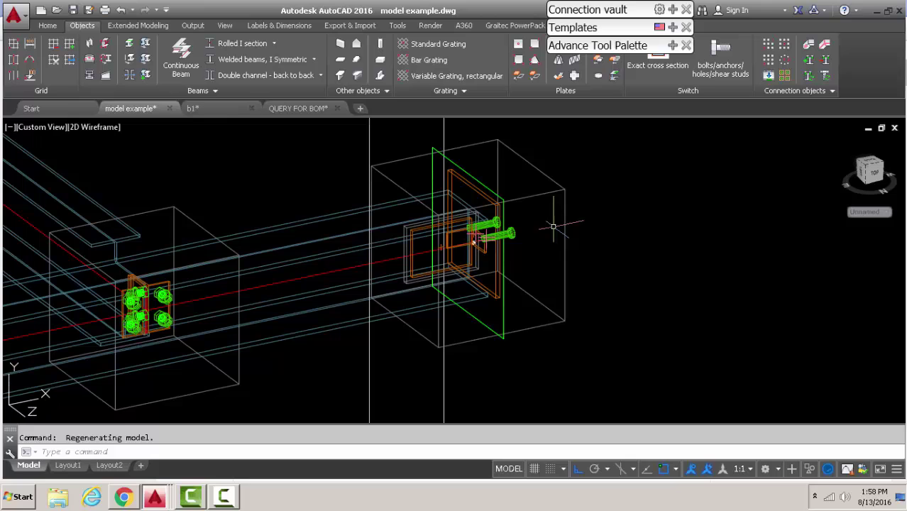
pyautogui.click(515, 240)
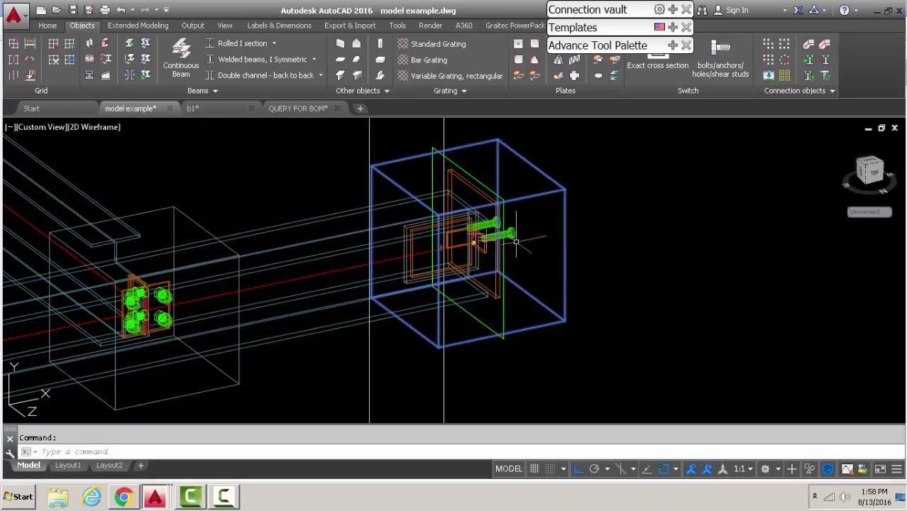
pyautogui.press('Delete')
# Delete the two small objects and the small orange plate beside the bolts
pyautogui.scroll(3, 450, 247)
pyautogui.scroll(2, 528, 213)
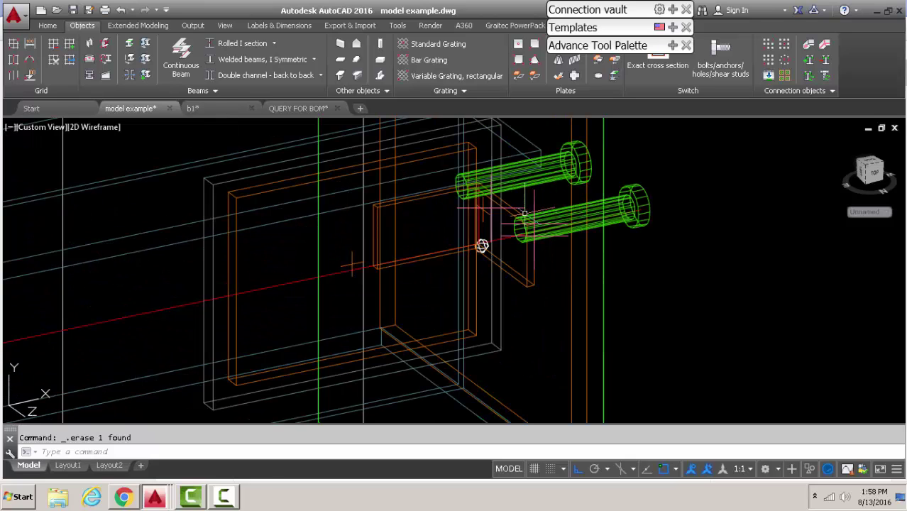
pyautogui.click(536, 227)
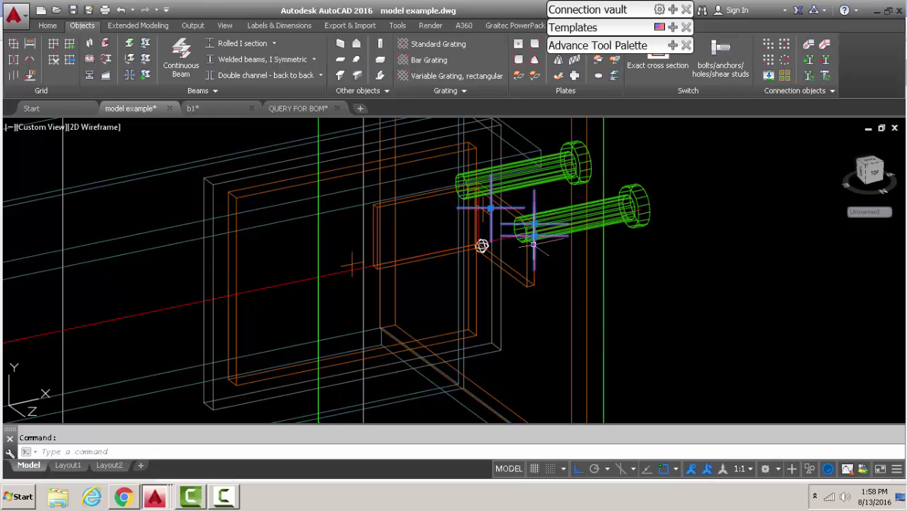
pyautogui.press('Delete')
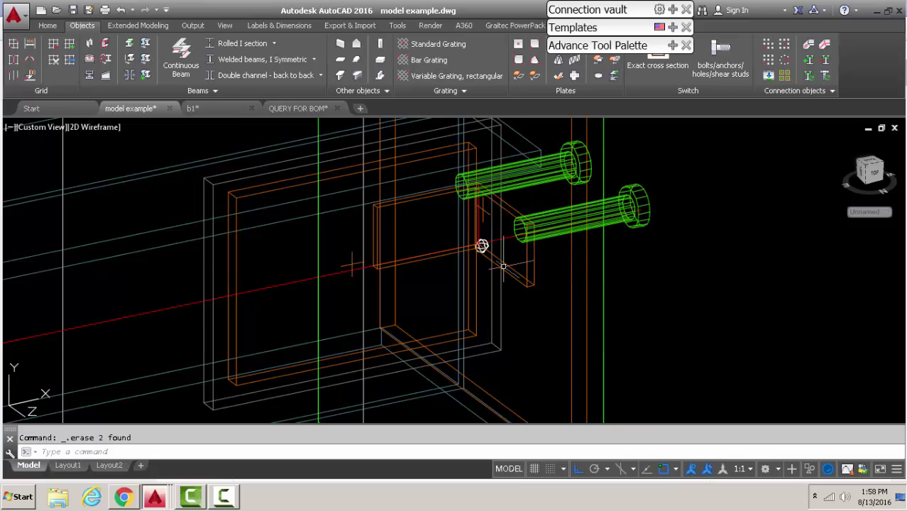
pyautogui.click(532, 279)
pyautogui.press('Delete')
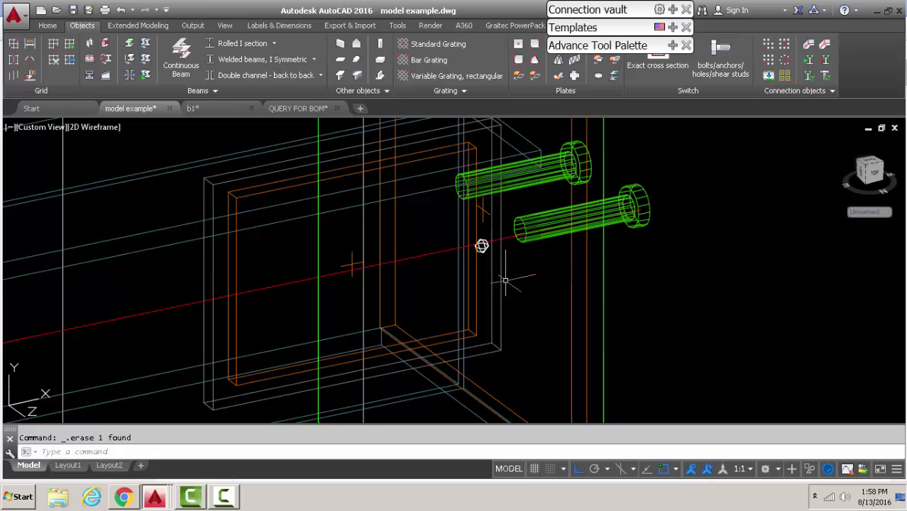
pyautogui.scroll(-5, 482, 245)
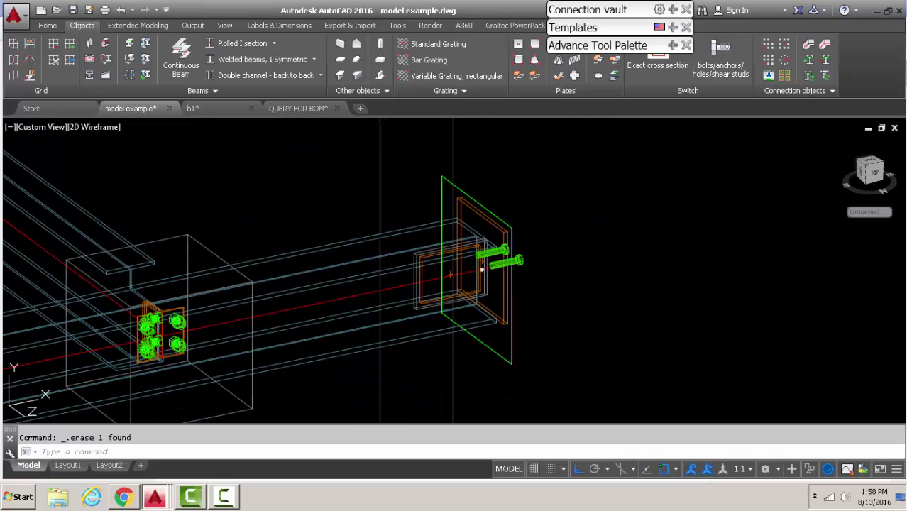
# Check the beam's display type in its properties, close without changes and clear the selection
pyautogui.doubleClick(377, 245)
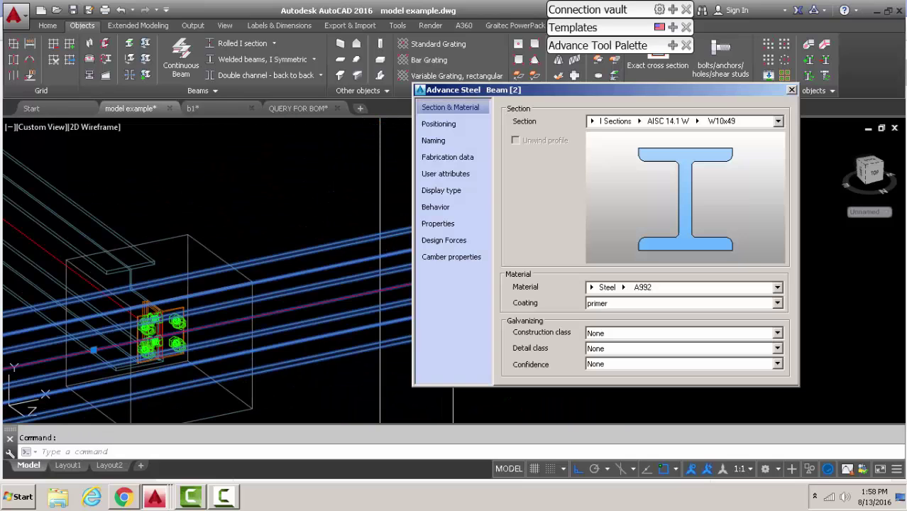
pyautogui.click(456, 189)
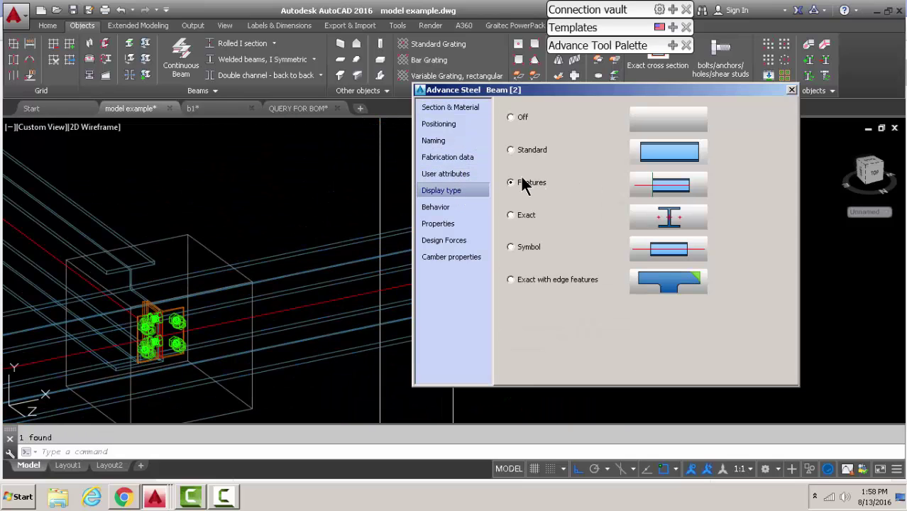
pyautogui.click(791, 91)
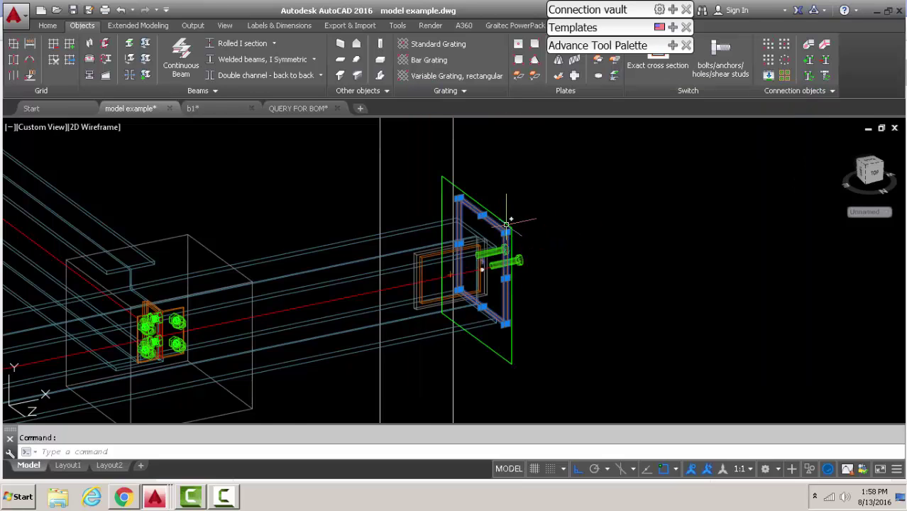
pyautogui.scroll(4, 506, 220)
pyautogui.press('Escape')
pyautogui.scroll(-3, 487, 270)
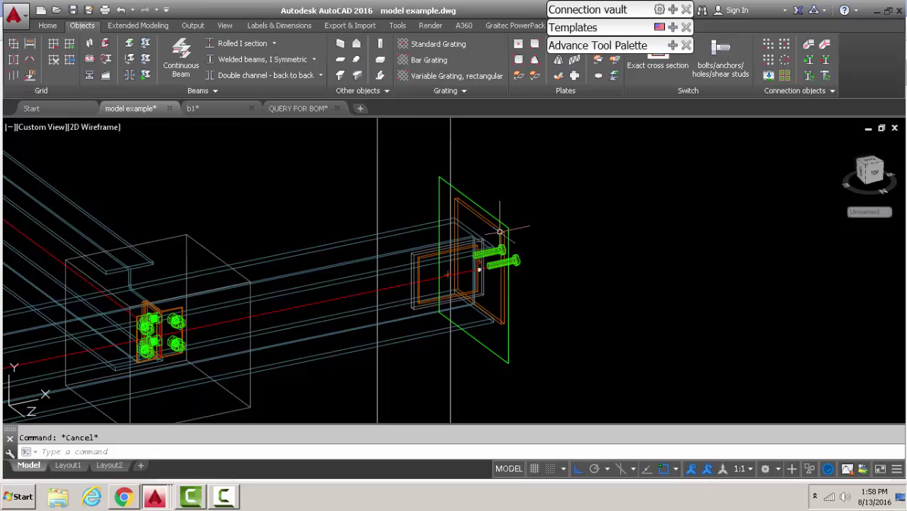
pyautogui.scroll(-2, 487, 269)
pyautogui.scroll(2, 487, 269)
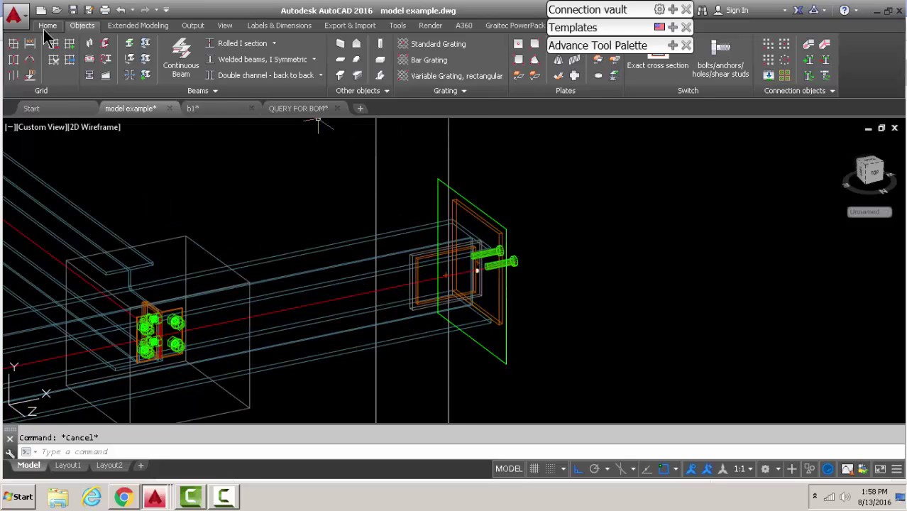
# Weld the end plate to the embed plate with the insertion point at the connection
pyautogui.click(47, 24)
pyautogui.click(357, 58)
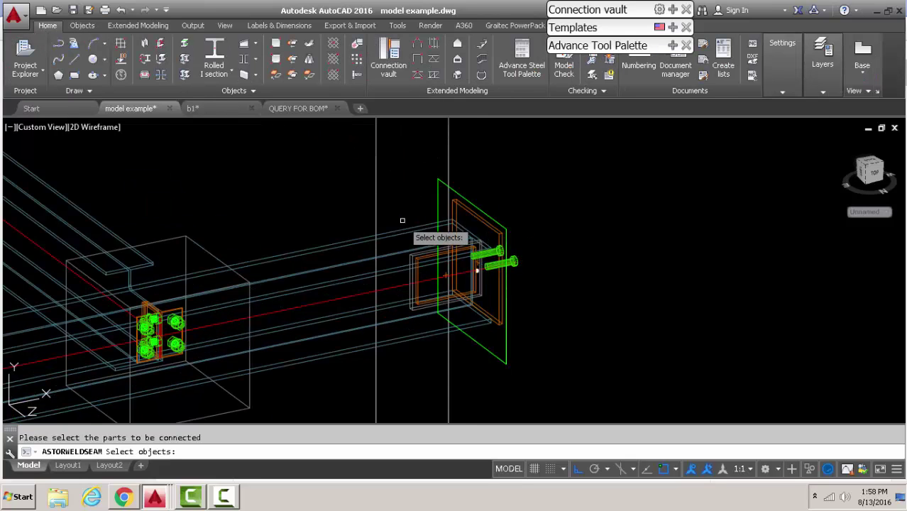
pyautogui.scroll(3, 432, 254)
pyautogui.click(432, 260)
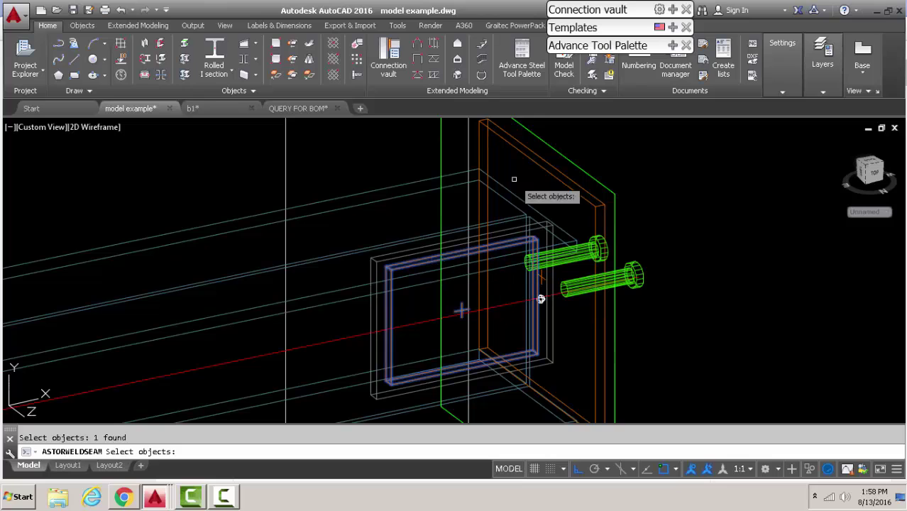
pyautogui.click(541, 173)
pyautogui.press('Return')
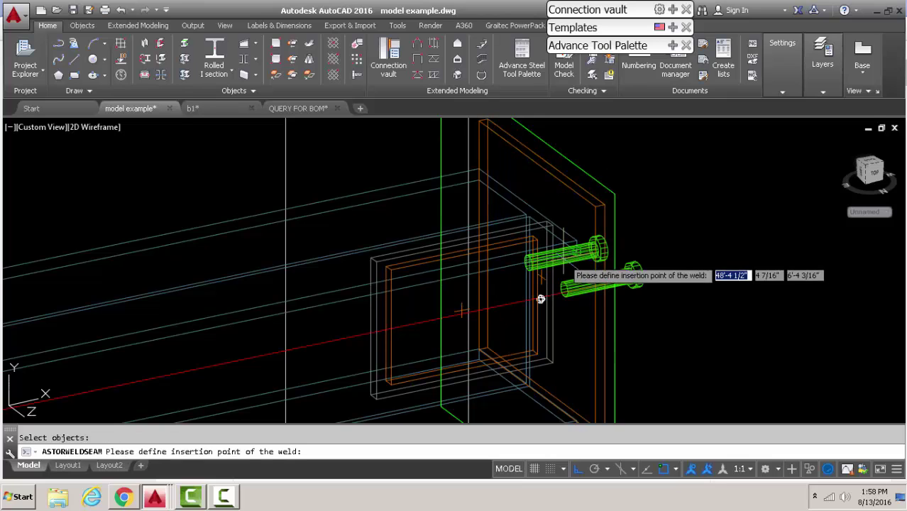
pyautogui.click(539, 299)
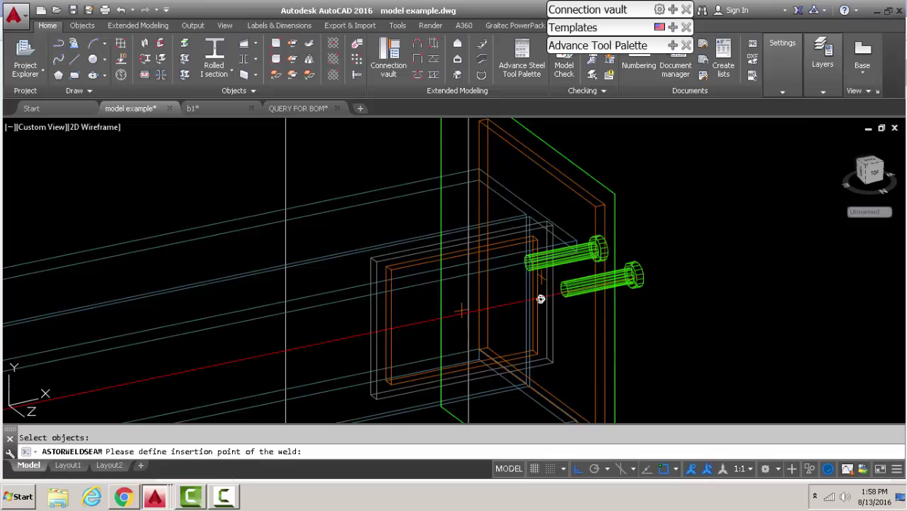
pyautogui.click(792, 90)
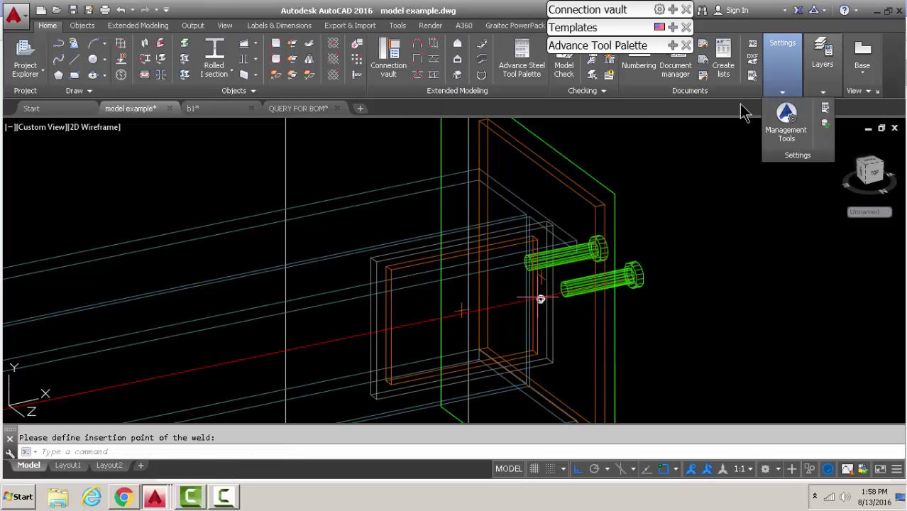
pyautogui.scroll(-1, 502, 274)
pyautogui.scroll(-2, 505, 276)
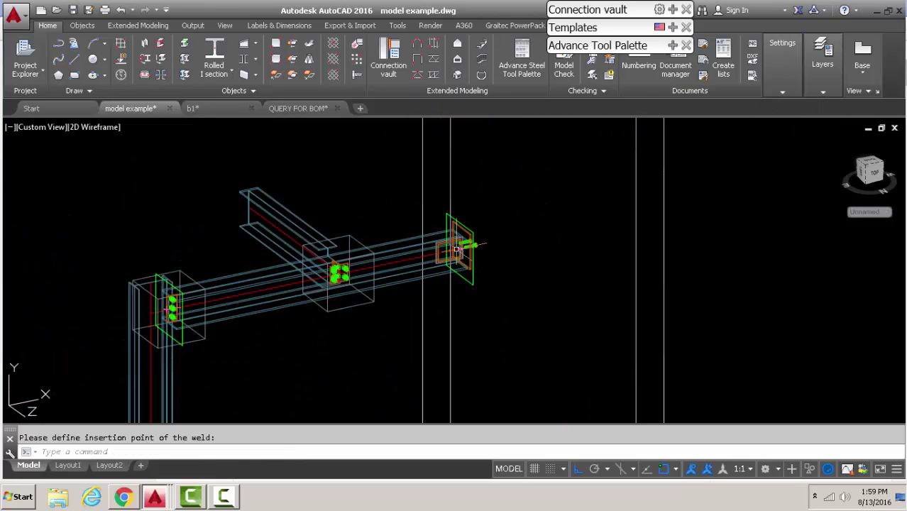
pyautogui.scroll(1, 462, 244)
pyautogui.scroll(-1, 461, 244)
pyautogui.scroll(1, 461, 244)
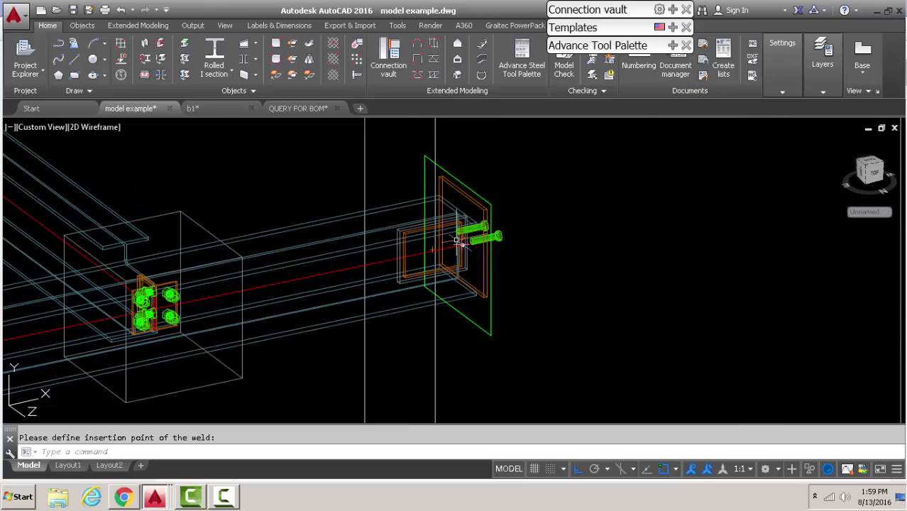
pyautogui.keyDown('shift'); pyautogui.moveTo(461, 244); pyautogui.dragTo(471, 290, button='middle'); pyautogui.keyUp('shift')
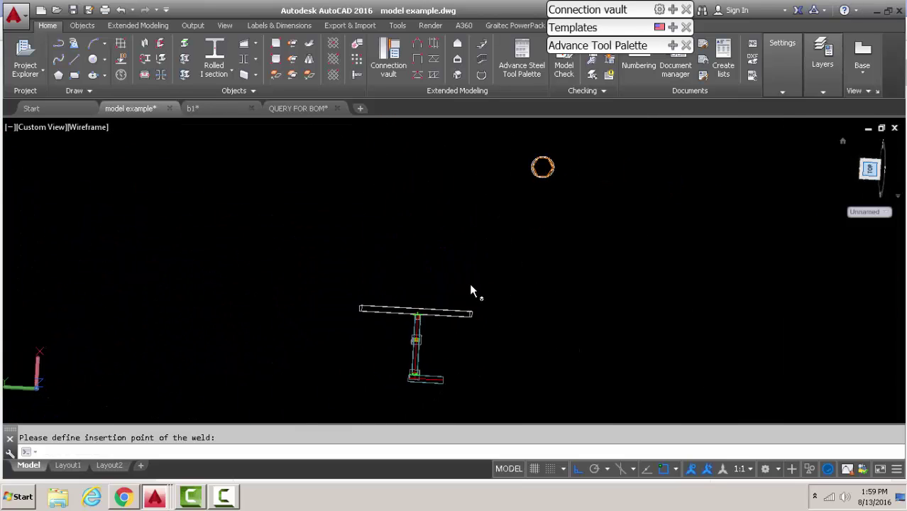
# In the Back view, add bolts to the inner plate within a rectangular area
pyautogui.click(870, 168)
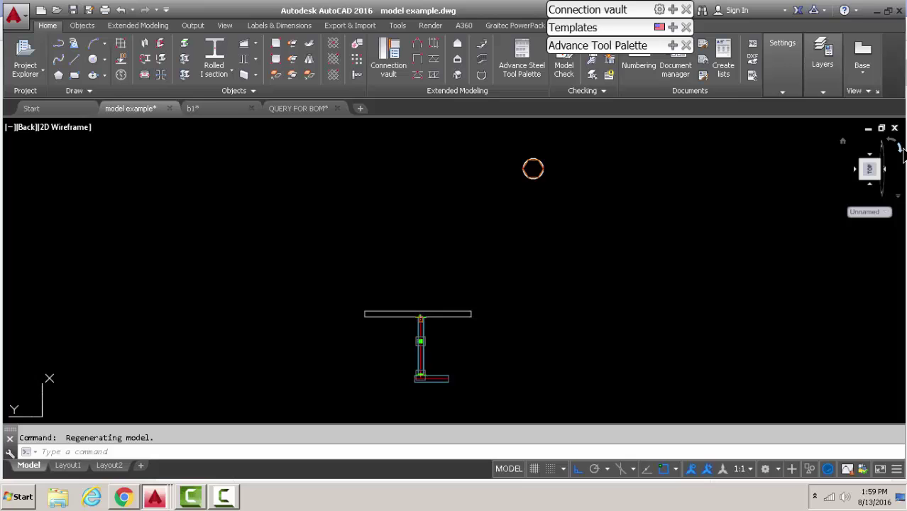
pyautogui.click(899, 149)
pyautogui.scroll(3, 449, 164)
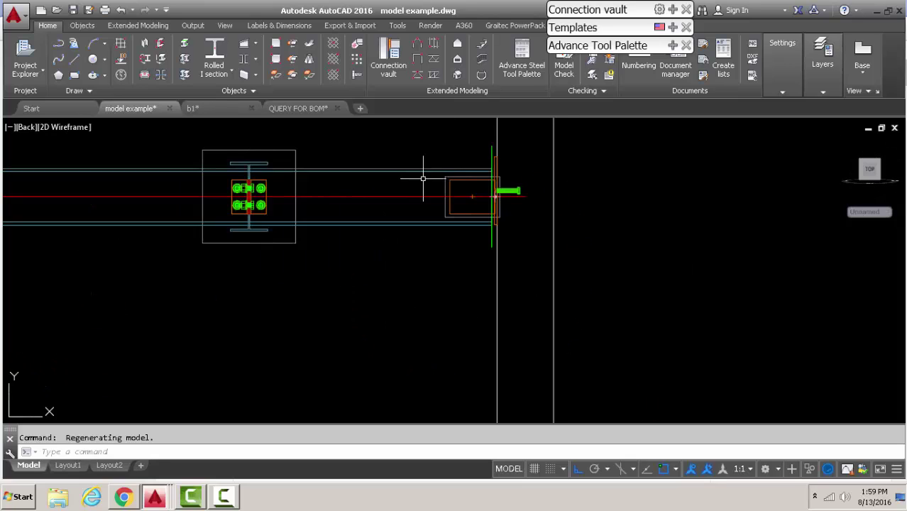
pyautogui.click(357, 59)
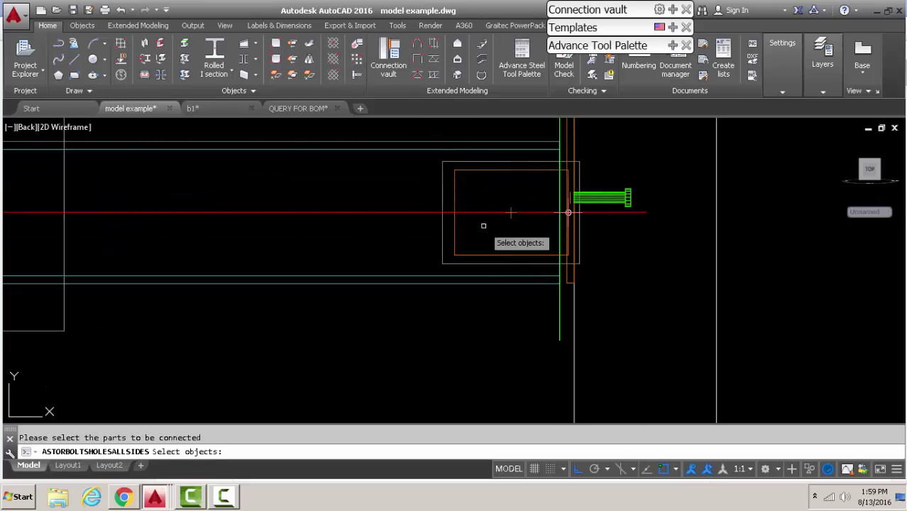
pyautogui.click(454, 183)
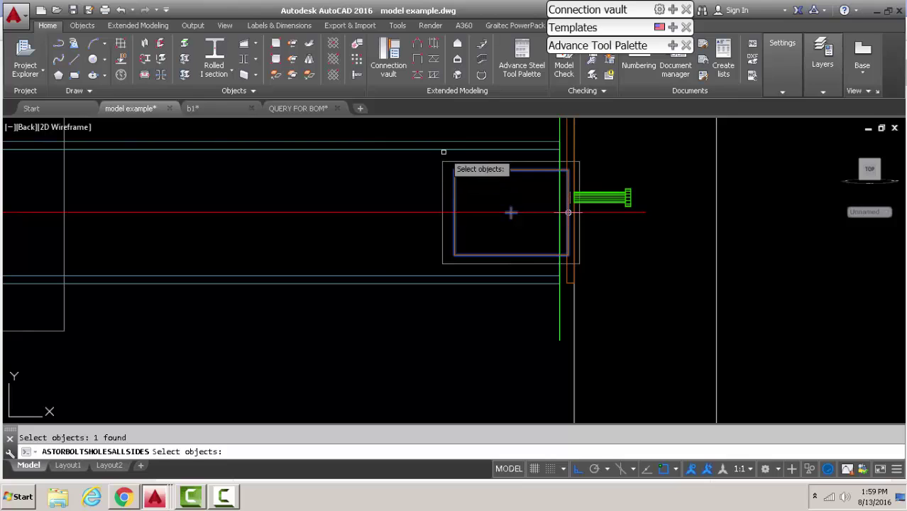
pyautogui.press('Return')
pyautogui.click(454, 170)
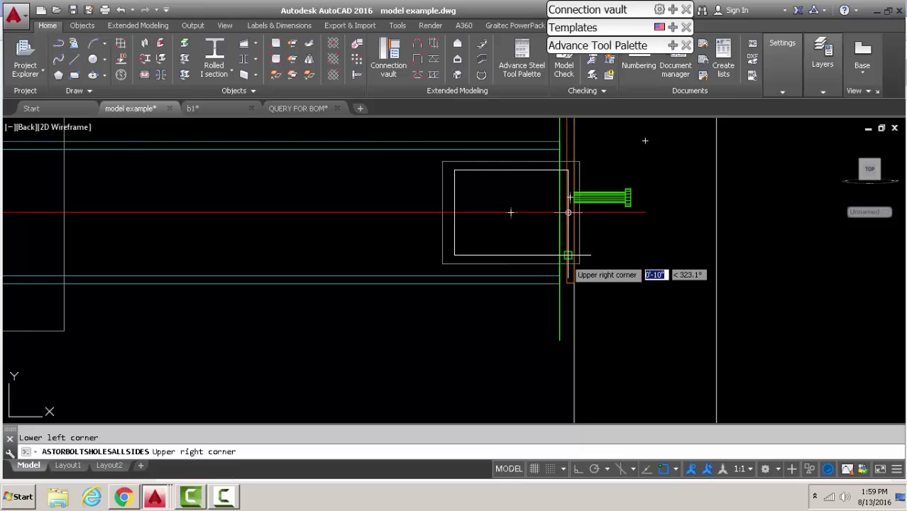
pyautogui.click(633, 256)
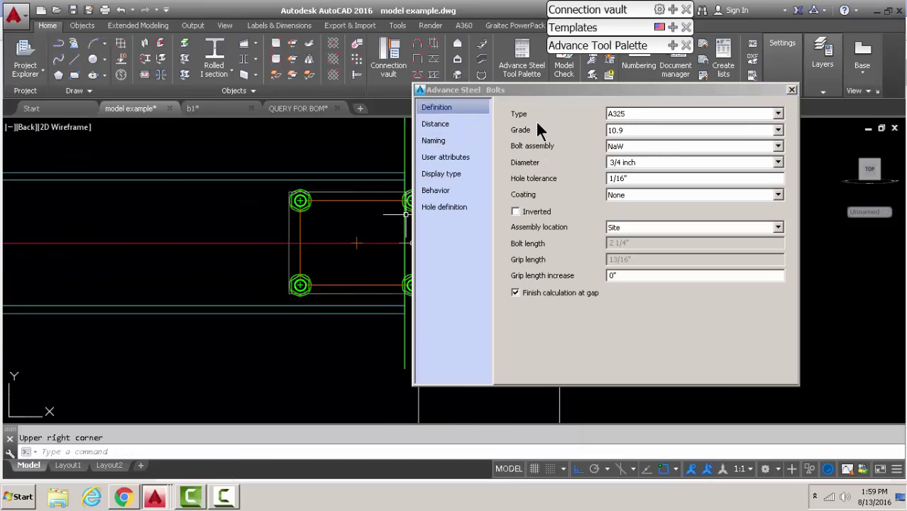
# Set the bolt group's intermediate X and Y distances to 3" and close the dialog
pyautogui.click(472, 124)
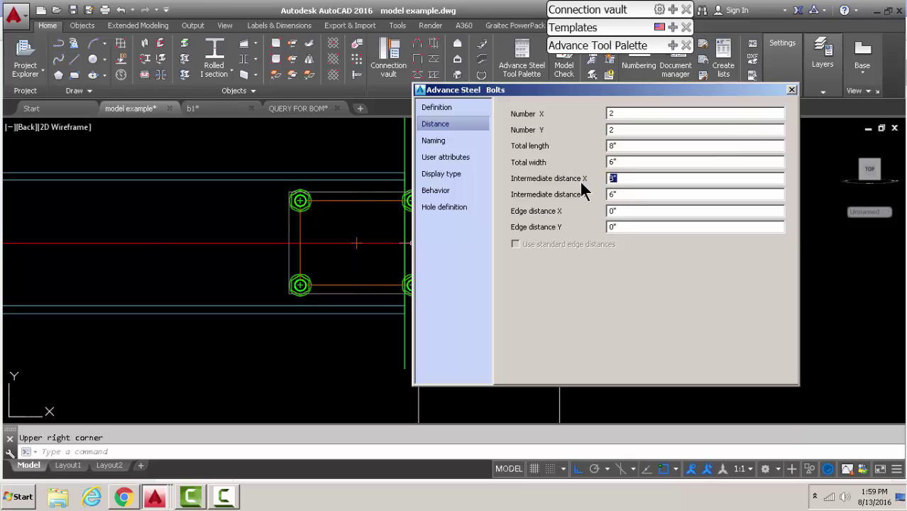
pyautogui.press('Tab')
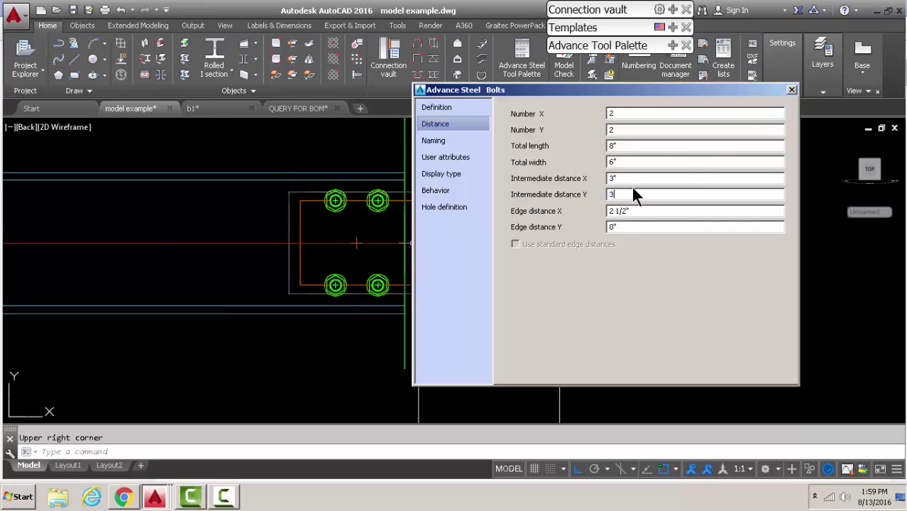
pyautogui.click(634, 180)
pyautogui.click(792, 90)
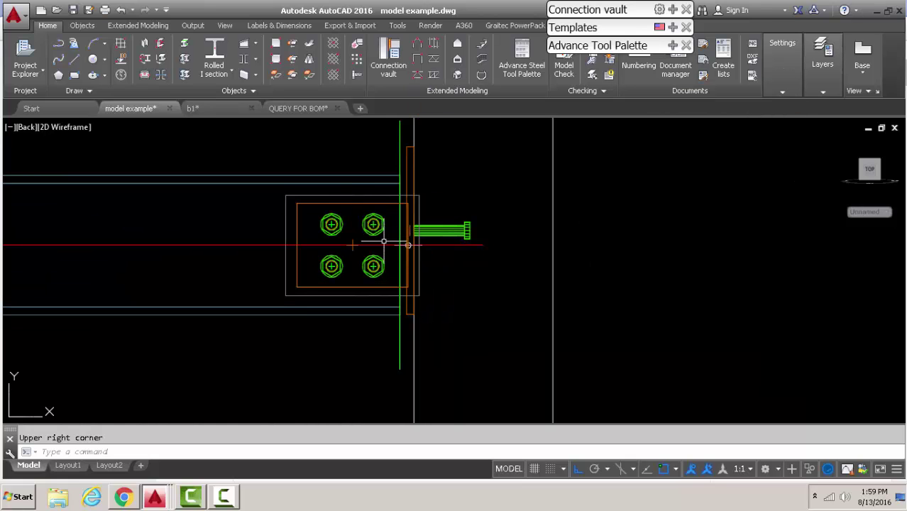
pyautogui.scroll(-3, 397, 238)
# Bring up the Custom connections tools in the Advance Tool Palette
pyautogui.keyDown('shift'); pyautogui.moveTo(401, 245); pyautogui.dragTo(404, 269, button='middle'); pyautogui.keyUp('shift')
pyautogui.scroll(-2, 405, 268)
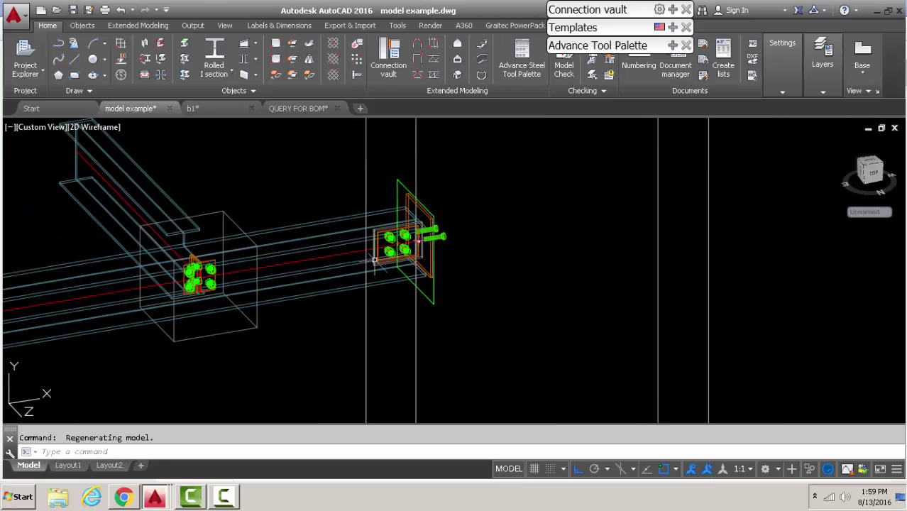
pyautogui.click(672, 9)
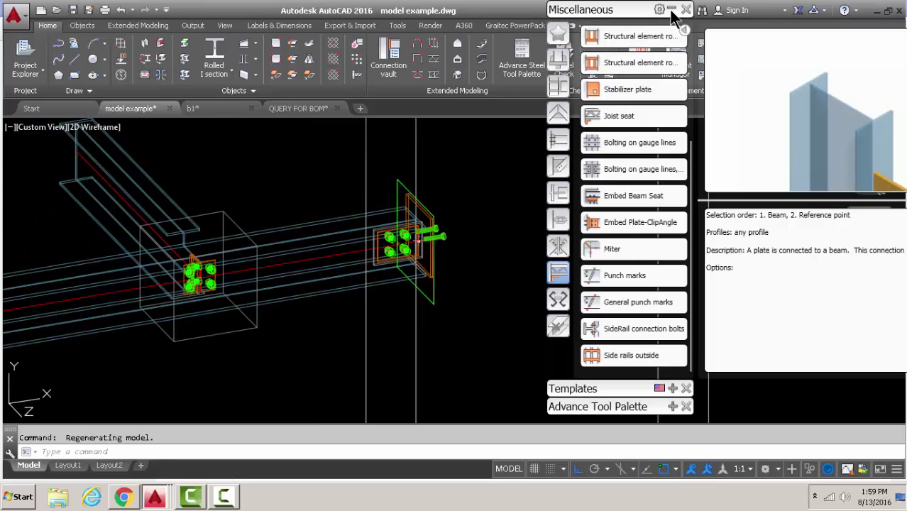
pyautogui.click(672, 10)
pyautogui.click(672, 26)
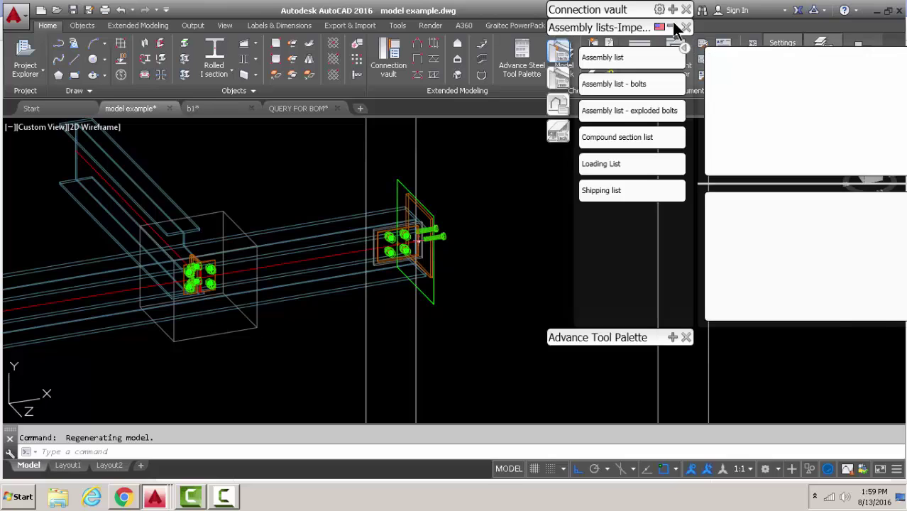
pyautogui.click(672, 27)
pyautogui.click(672, 46)
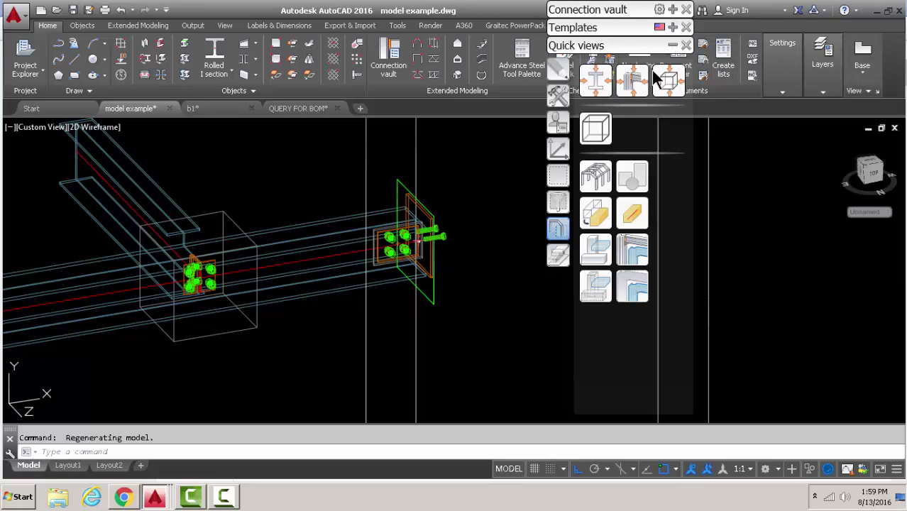
pyautogui.click(561, 96)
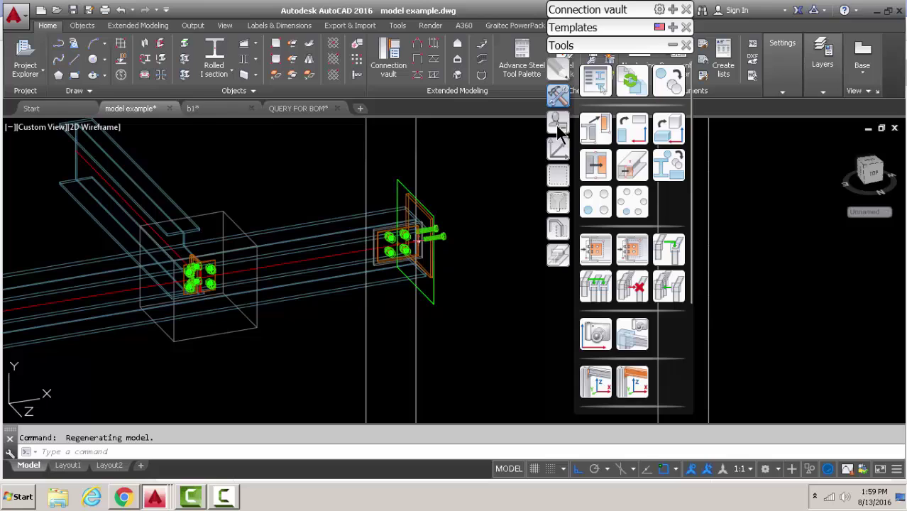
pyautogui.click(558, 128)
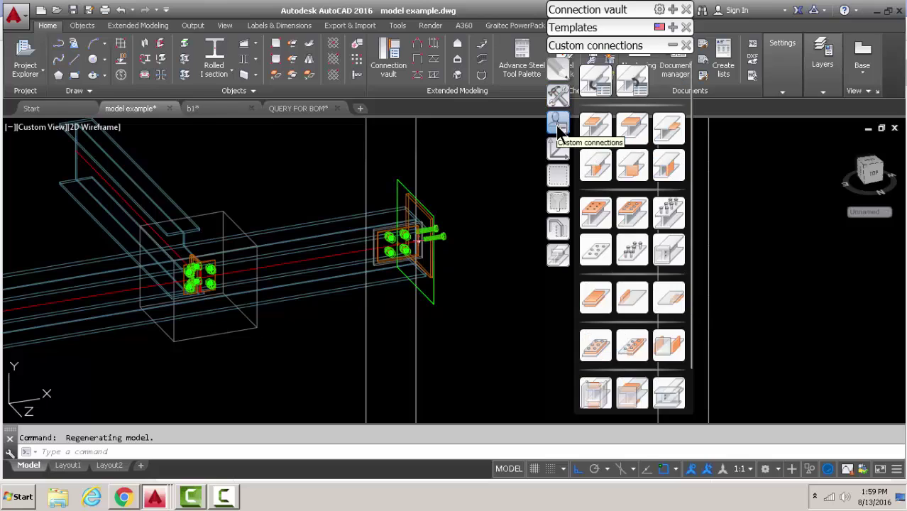
# Create a connection template from one beam end, pick the beam and name it EMBED
pyautogui.click(596, 82)
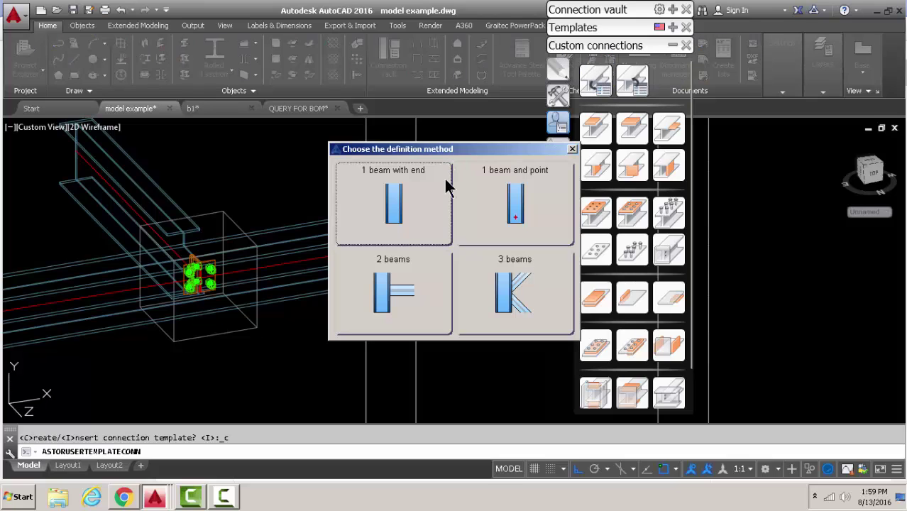
pyautogui.click(404, 208)
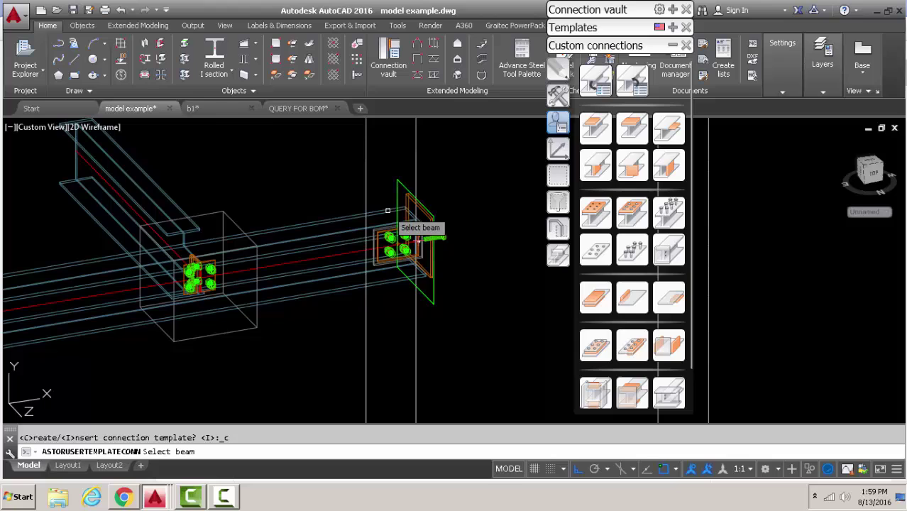
pyautogui.scroll(-2, 321, 208)
pyautogui.scroll(3, 273, 217)
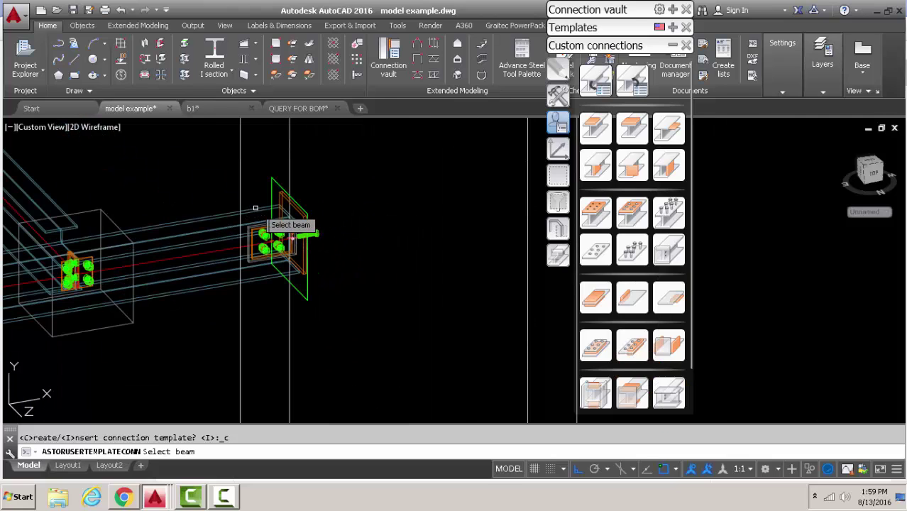
pyautogui.click(260, 213)
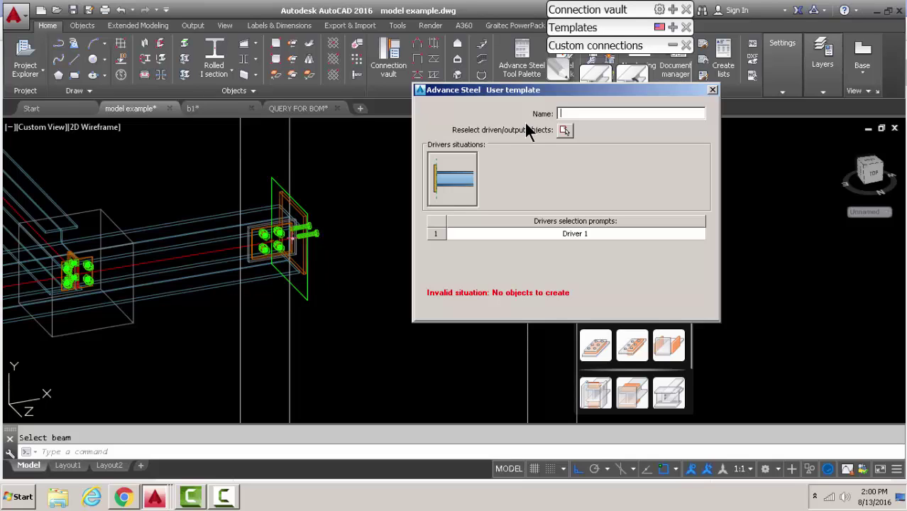
pyautogui.write('EMBED')
pyautogui.doubleClick(660, 115)
pyautogui.click(570, 129)
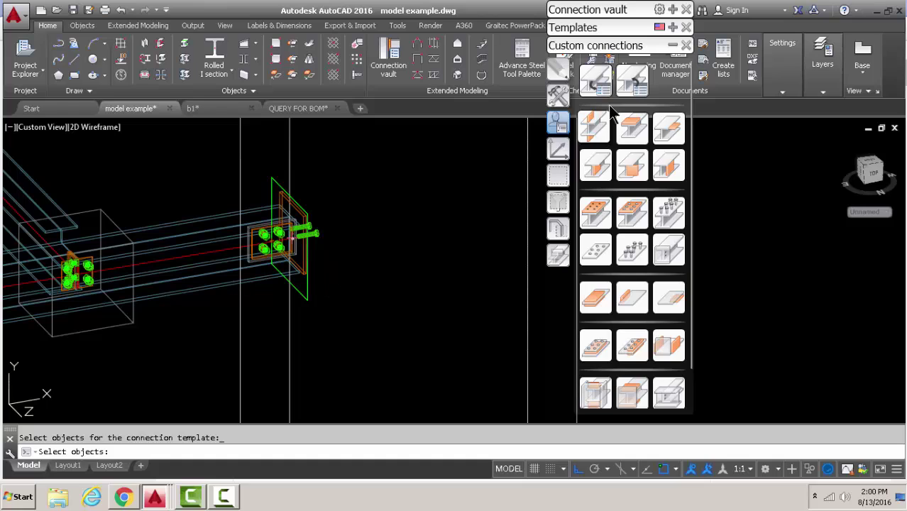
# Window-select the beam-end connection objects as the template's output objects
pyautogui.click(219, 154)
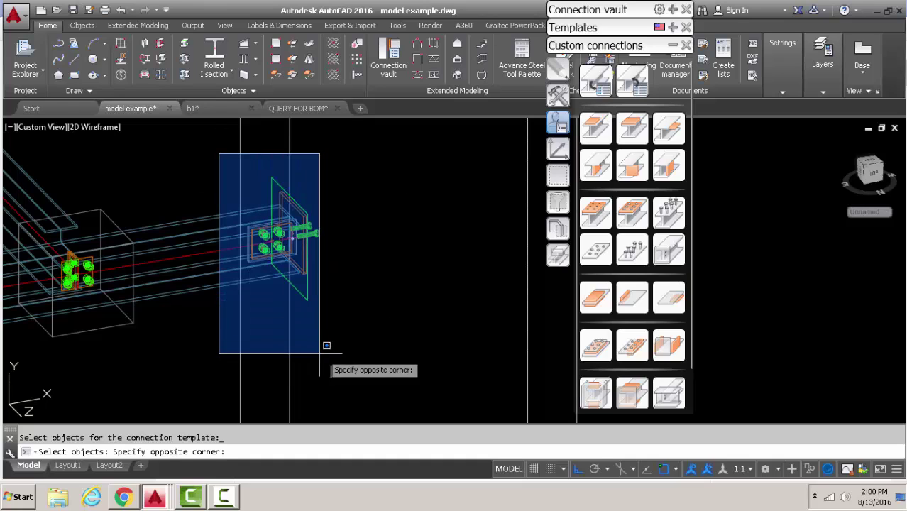
pyautogui.click(359, 329)
pyautogui.scroll(2, 284, 234)
pyautogui.scroll(-2, 342, 223)
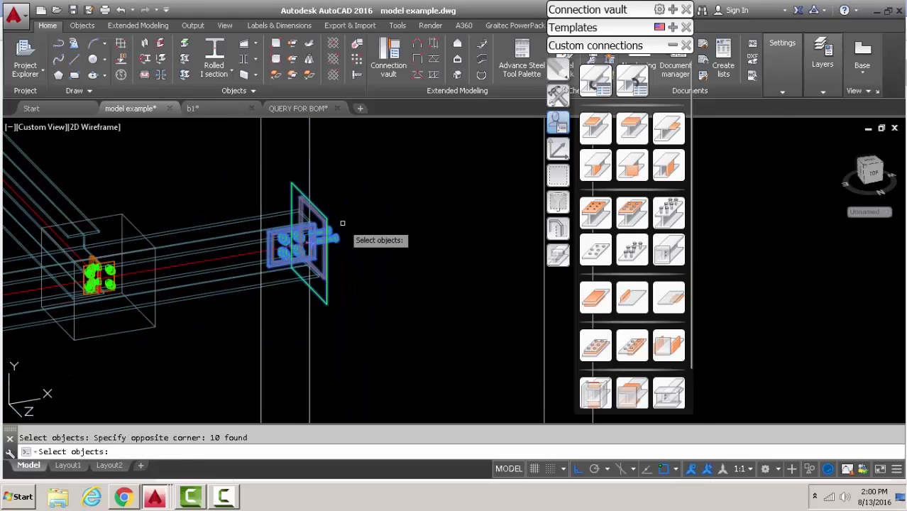
pyautogui.press('Return')
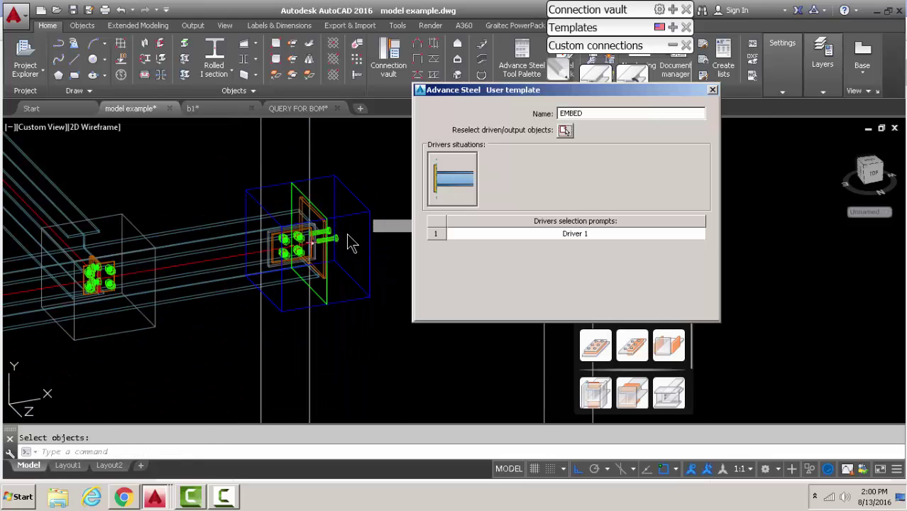
# Close the template settings and use Quick views to show all hidden objects
pyautogui.click(711, 91)
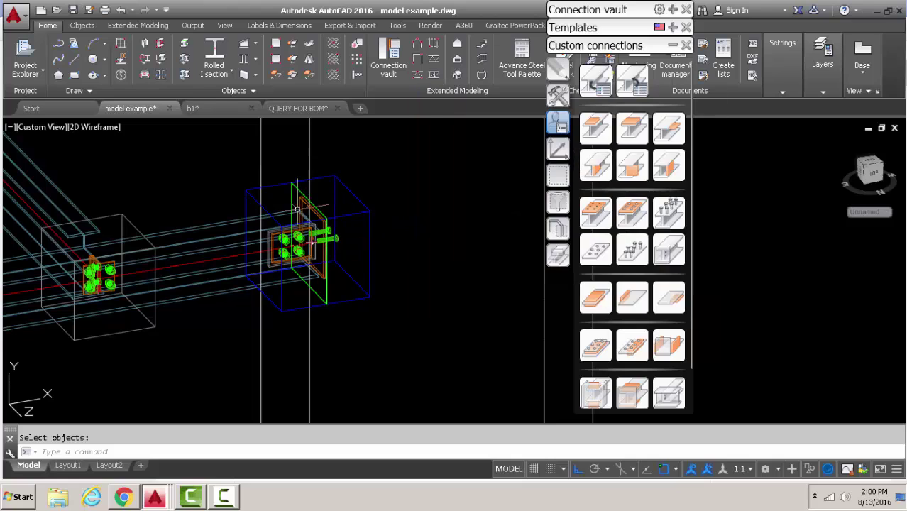
pyautogui.scroll(-3, 324, 240)
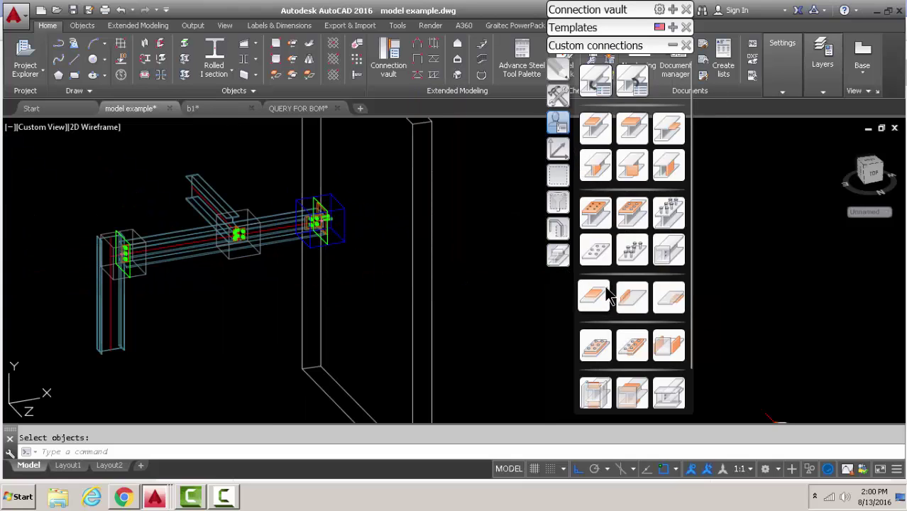
pyautogui.click(671, 46)
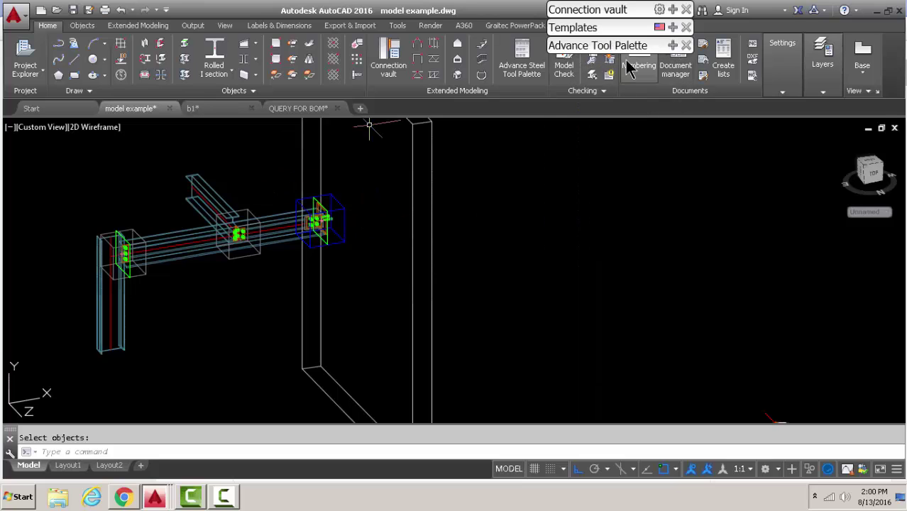
pyautogui.moveTo(673, 57)
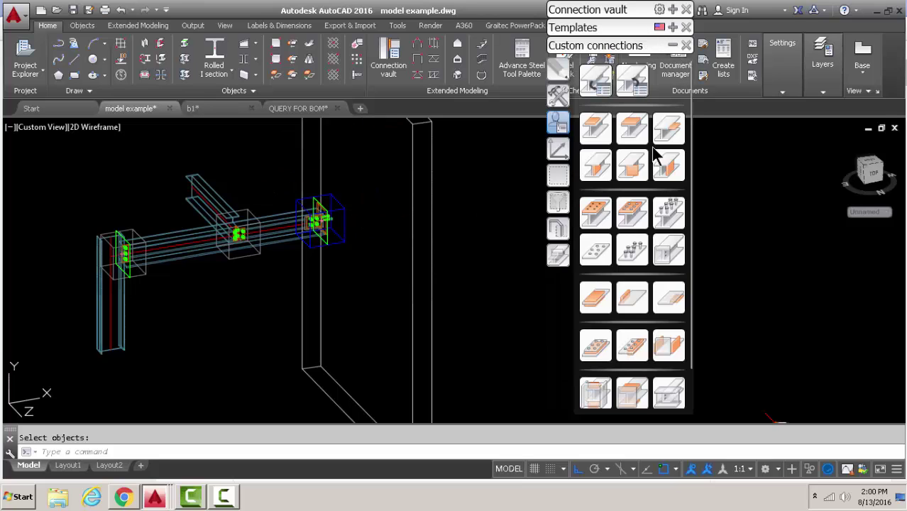
pyautogui.click(557, 228)
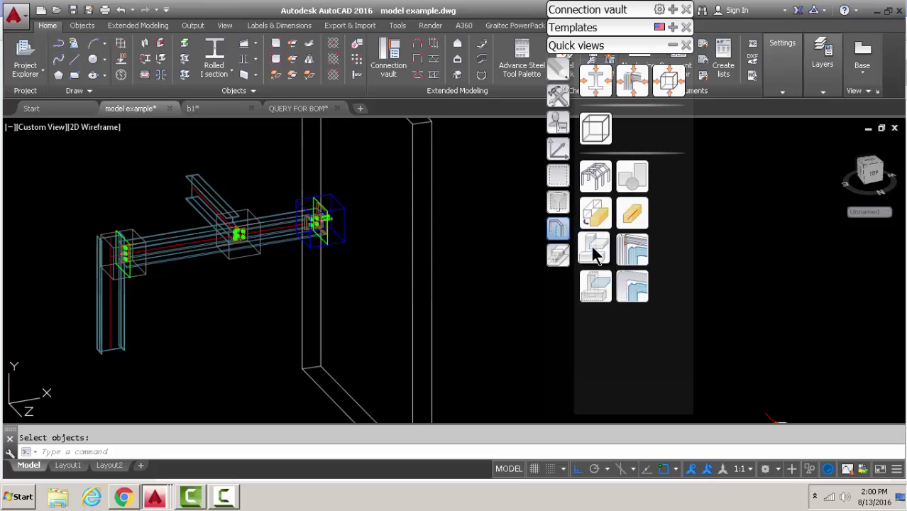
pyautogui.click(638, 76)
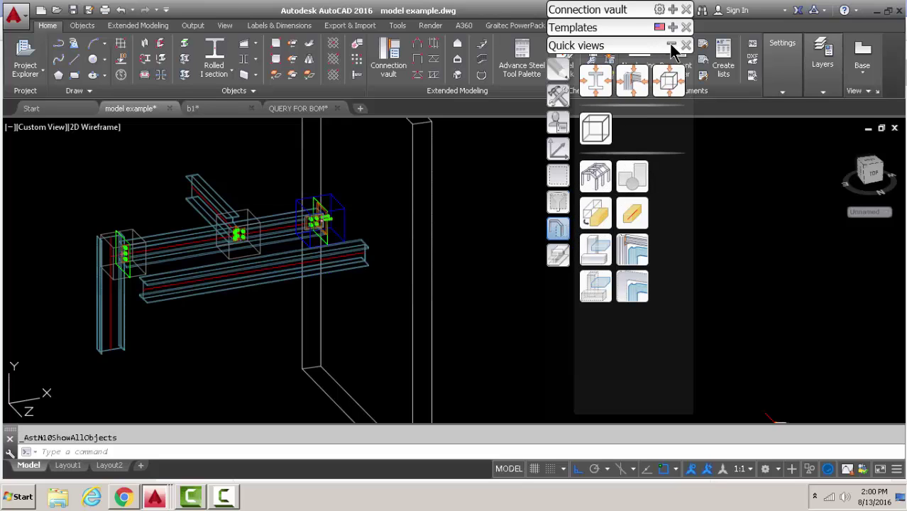
pyautogui.click(671, 44)
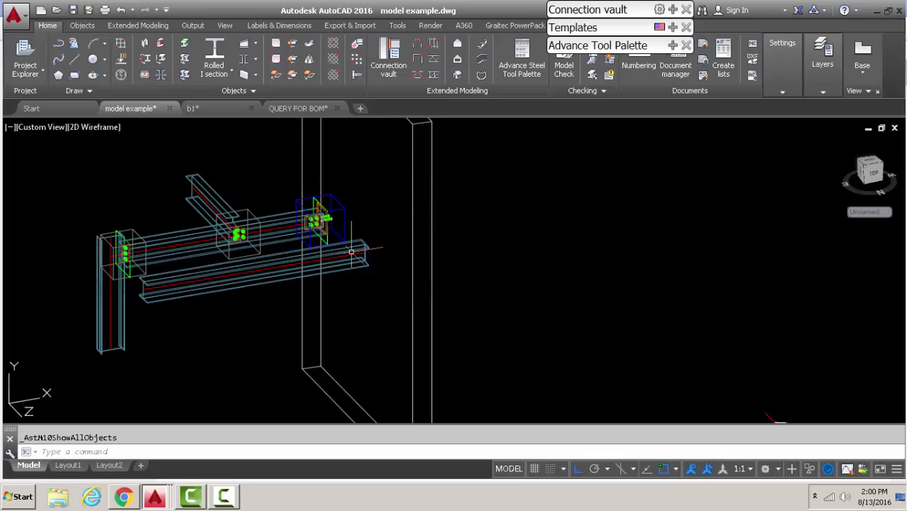
# Orbit the model and reopen the palette on the general tools set
pyautogui.moveTo(359, 255)
pyautogui.keyDown('shift'); pyautogui.mouseDown(button='middle')
pyautogui.moveTo(366, 269)
pyautogui.moveTo(352, 260)
pyautogui.mouseUp(button='middle'); pyautogui.keyUp('shift')
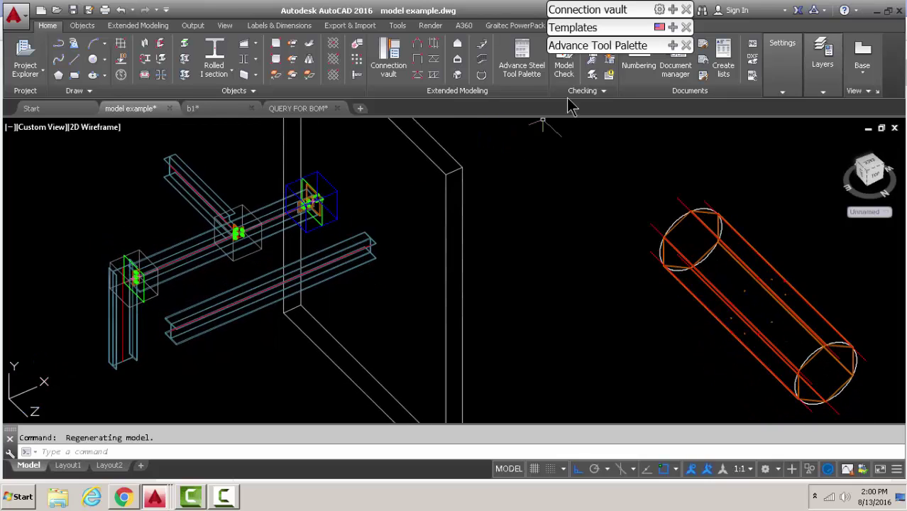
pyautogui.click(671, 45)
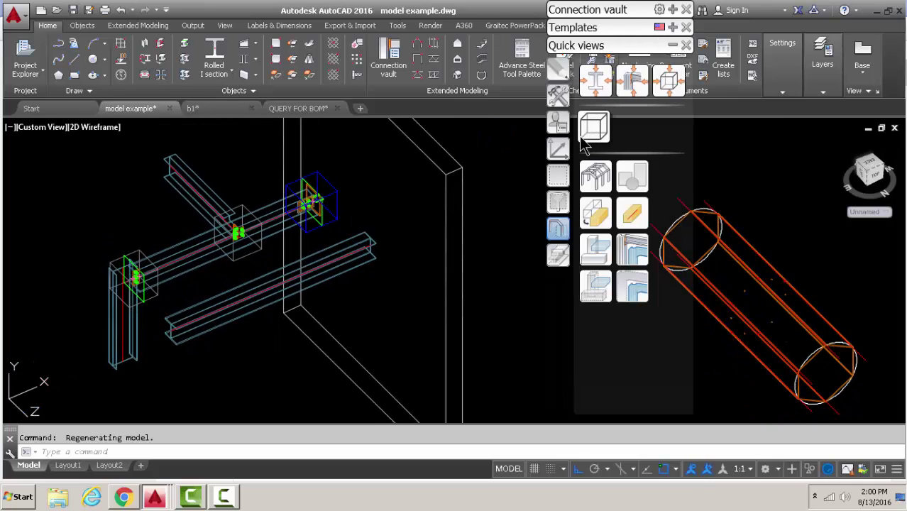
pyautogui.click(559, 96)
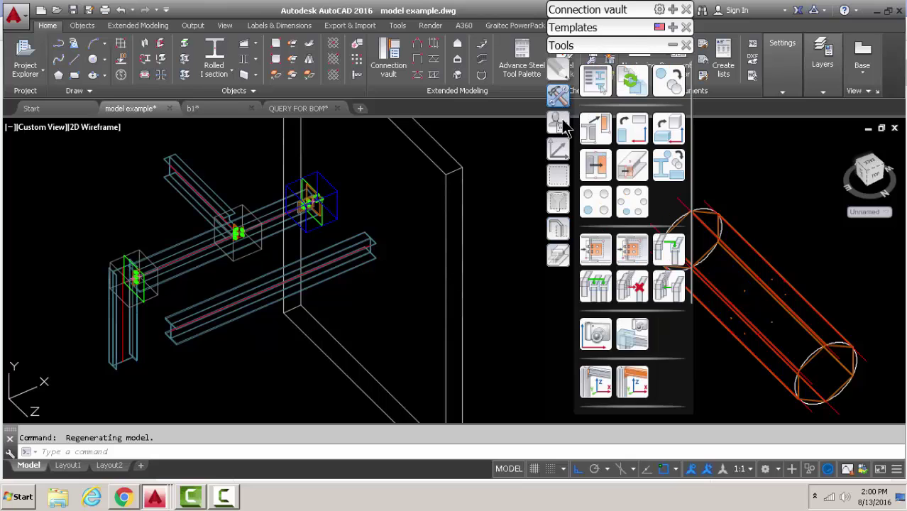
# Insert the EMBED template from the template explorer onto the lower beam as Driver 1
pyautogui.click(558, 122)
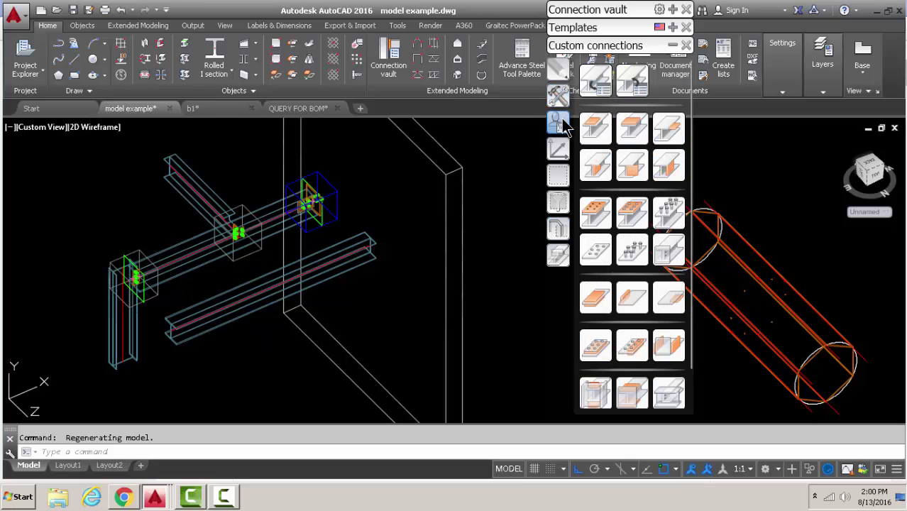
pyautogui.click(629, 84)
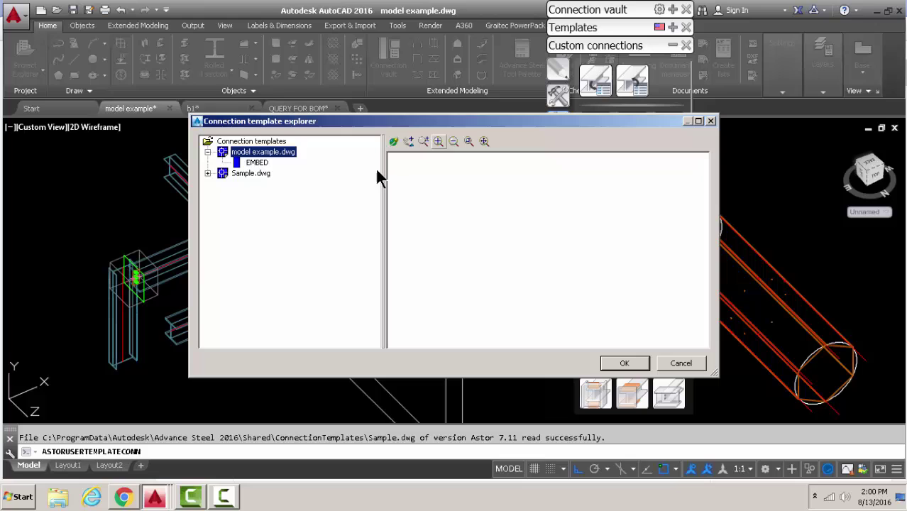
pyautogui.click(257, 165)
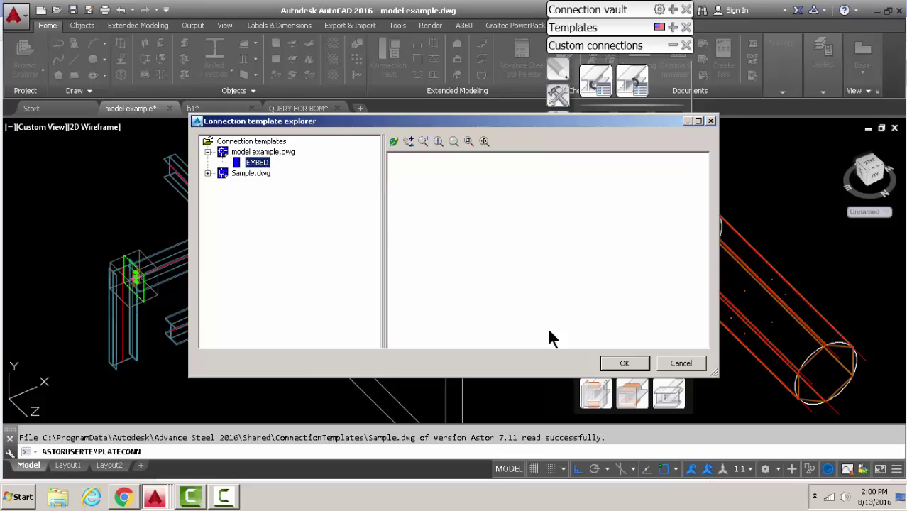
pyautogui.click(619, 365)
pyautogui.scroll(2, 358, 264)
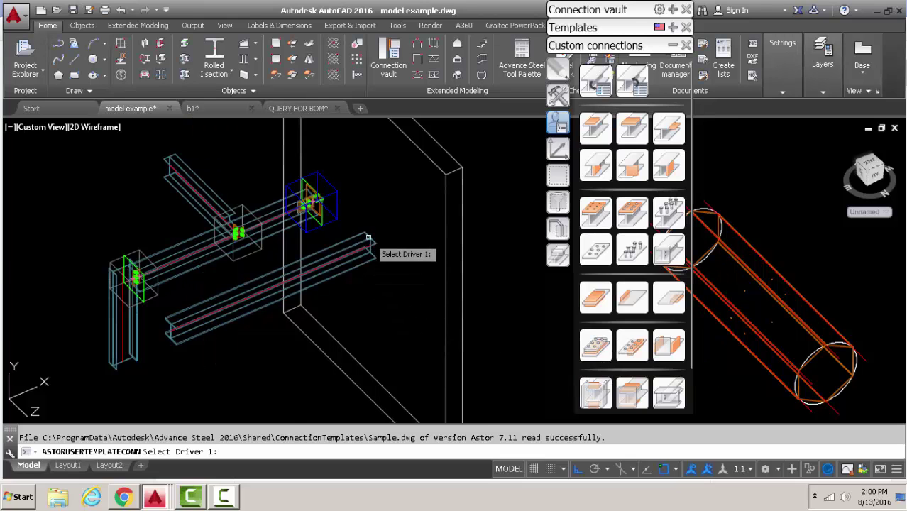
pyautogui.scroll(3, 362, 235)
pyautogui.click(369, 241)
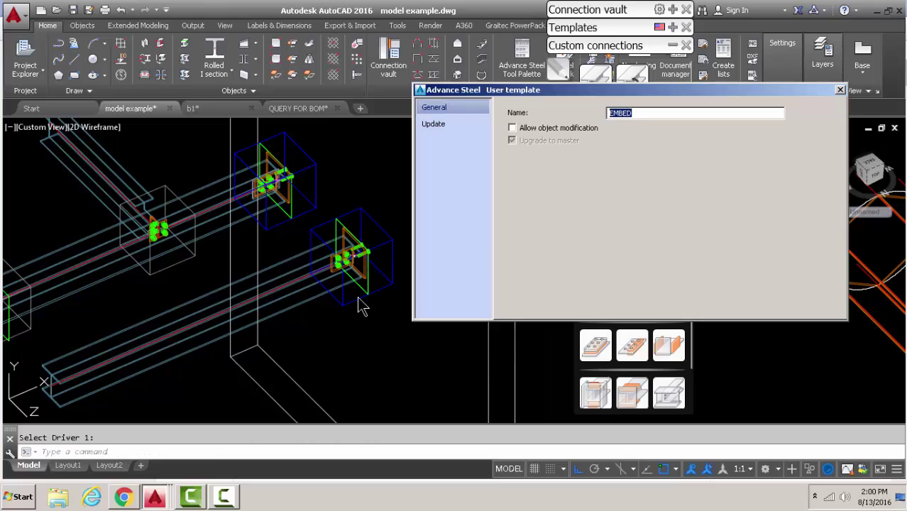
pyautogui.click(840, 90)
pyautogui.scroll(-3, 297, 183)
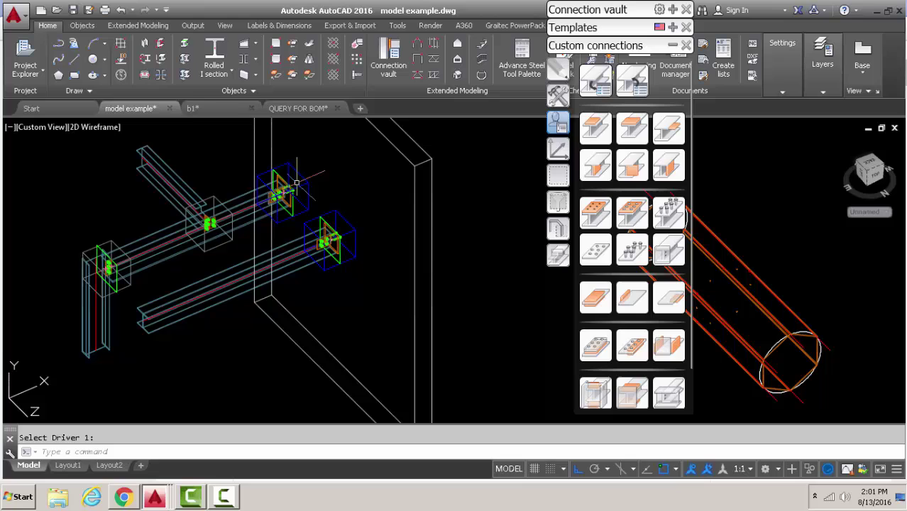
# Window-select the upper beam and its connection and hide them with Quick views > Hide selected objects
pyautogui.click(303, 161)
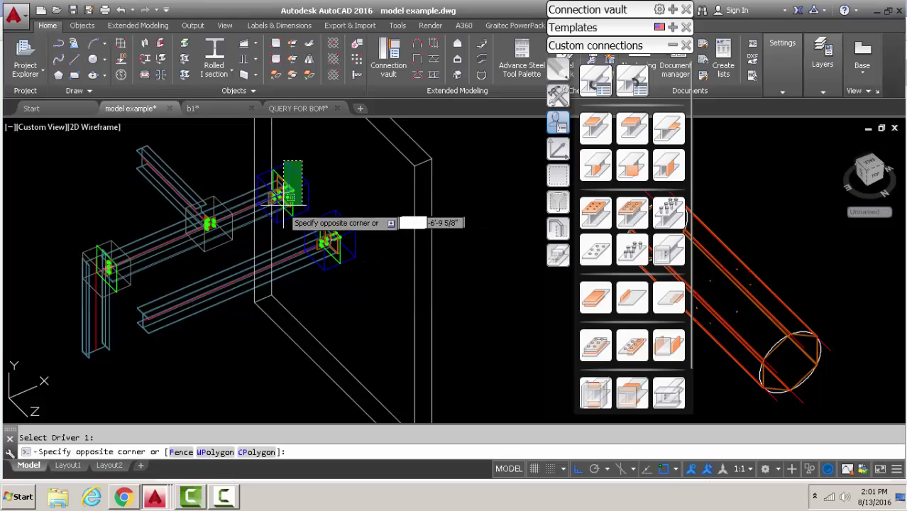
pyautogui.click(283, 205)
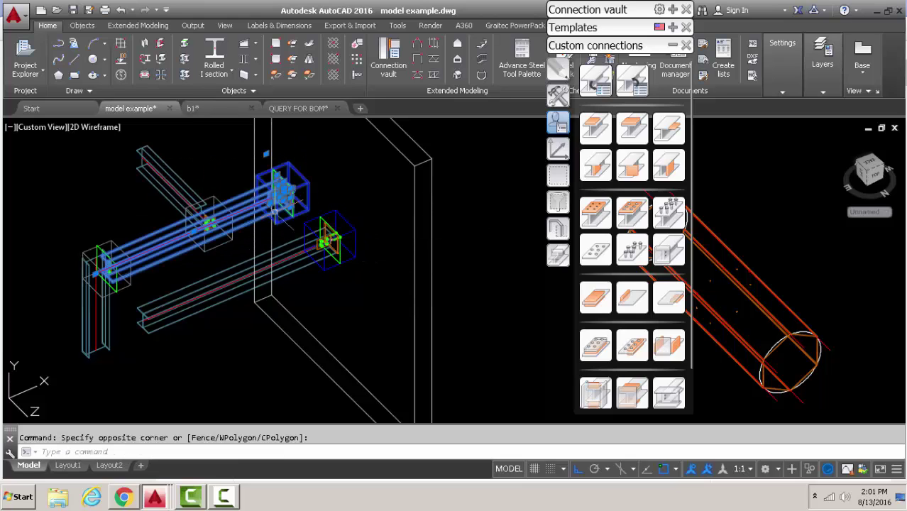
pyautogui.click(558, 228)
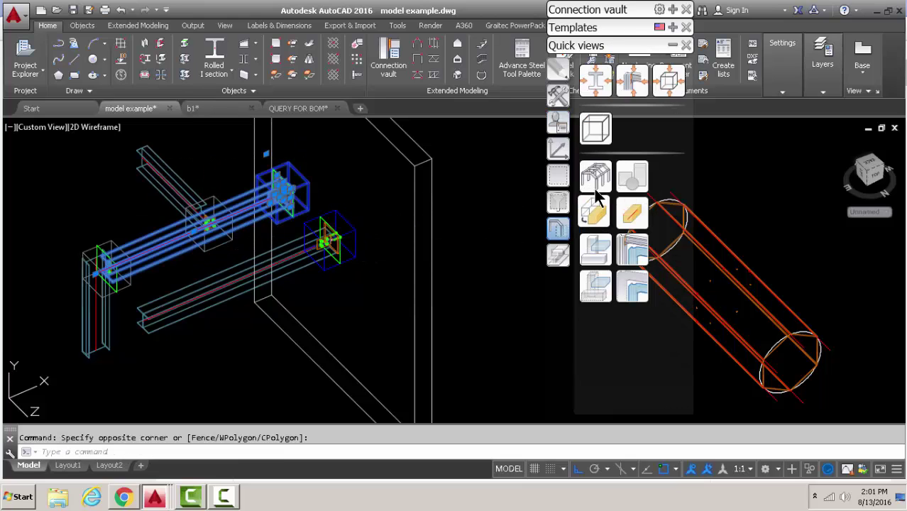
pyautogui.click(599, 257)
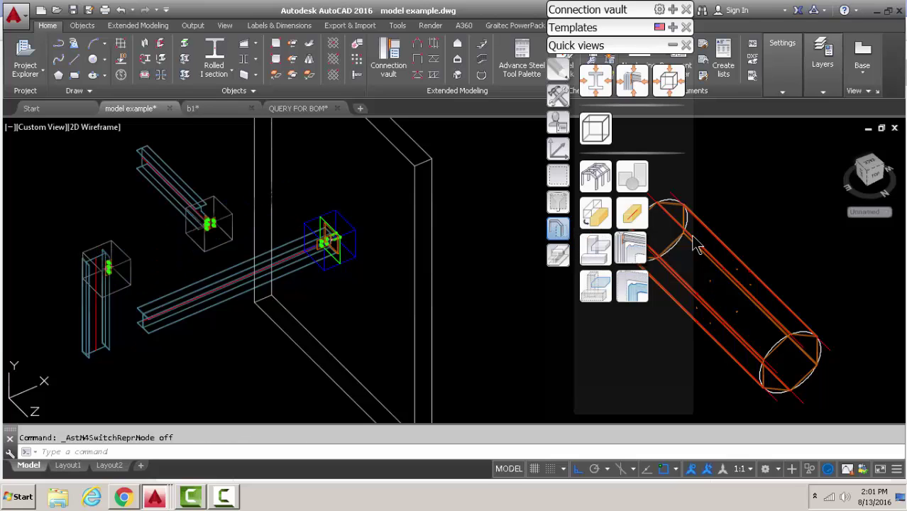
# Inspect the lower beam's embed connection from the Back and Top views, then orbit back to 3D
pyautogui.click(881, 180)
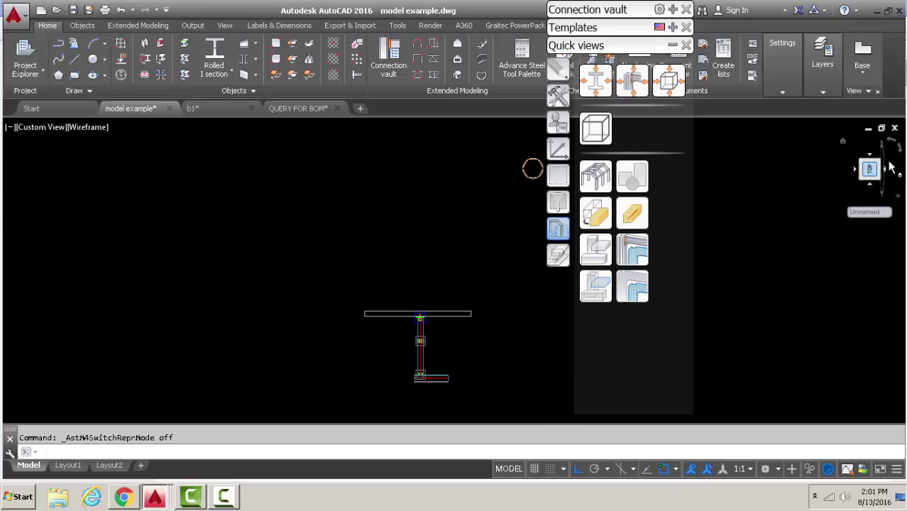
pyautogui.click(899, 153)
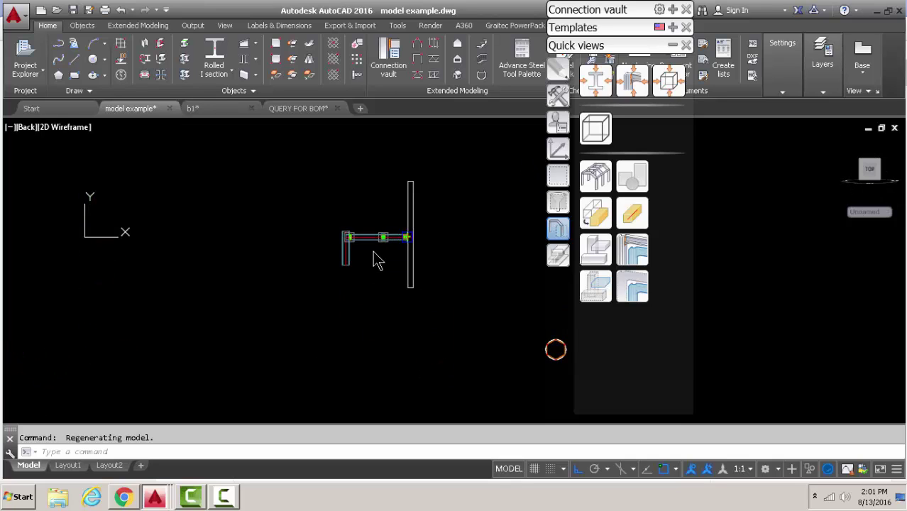
pyautogui.scroll(5, 215, 269)
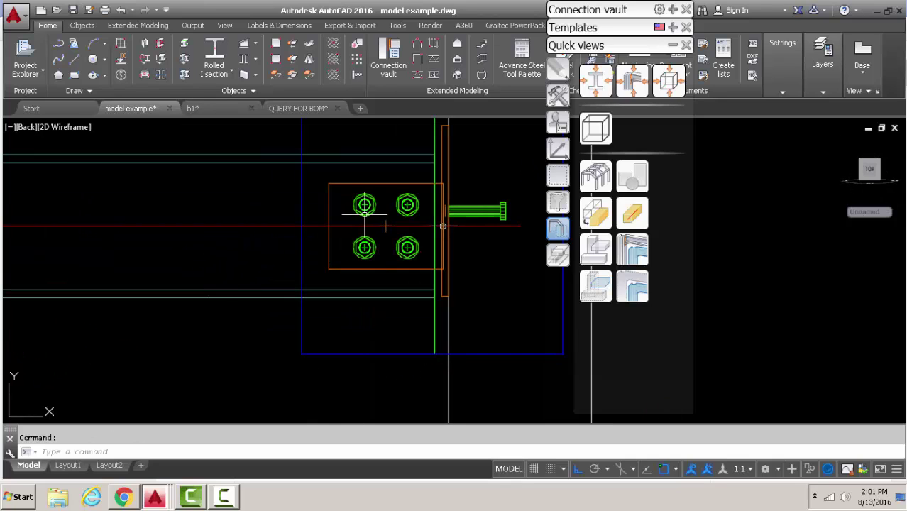
pyautogui.scroll(-2, 320, 259)
pyautogui.scroll(-2, 347, 257)
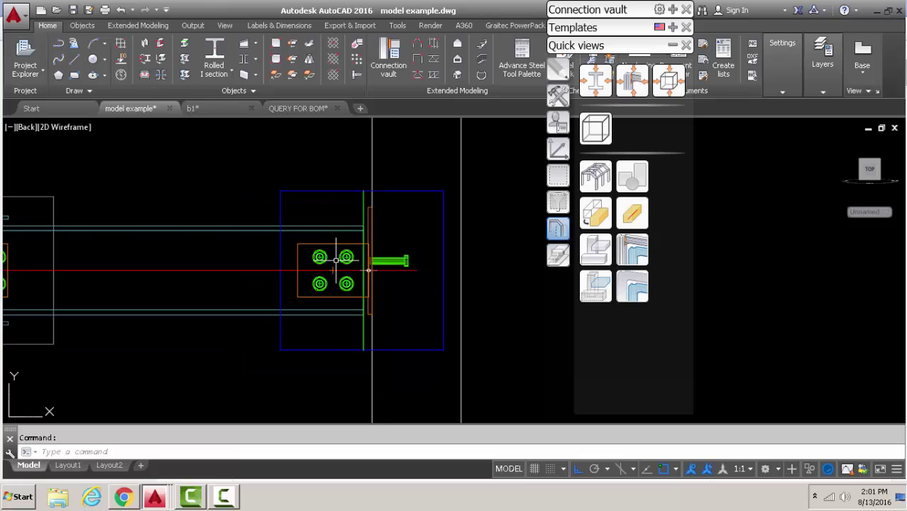
pyautogui.scroll(-2, 358, 251)
pyautogui.keyDown('shift'); pyautogui.moveTo(363, 256); pyautogui.dragTo(395, 290, button='middle'); pyautogui.keyUp('shift')
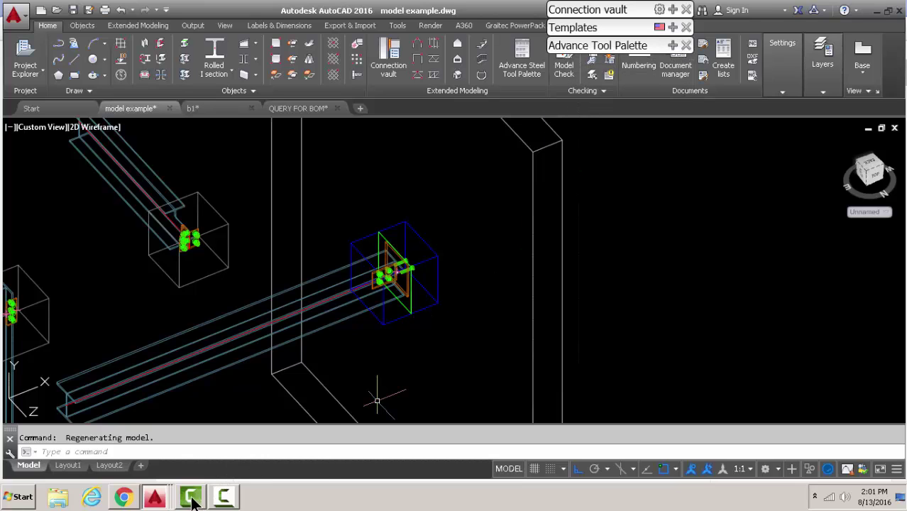
# Scroll through the YouTube Studio comments, then minimize Chrome to return to AutoCAD
pyautogui.click(128, 499)
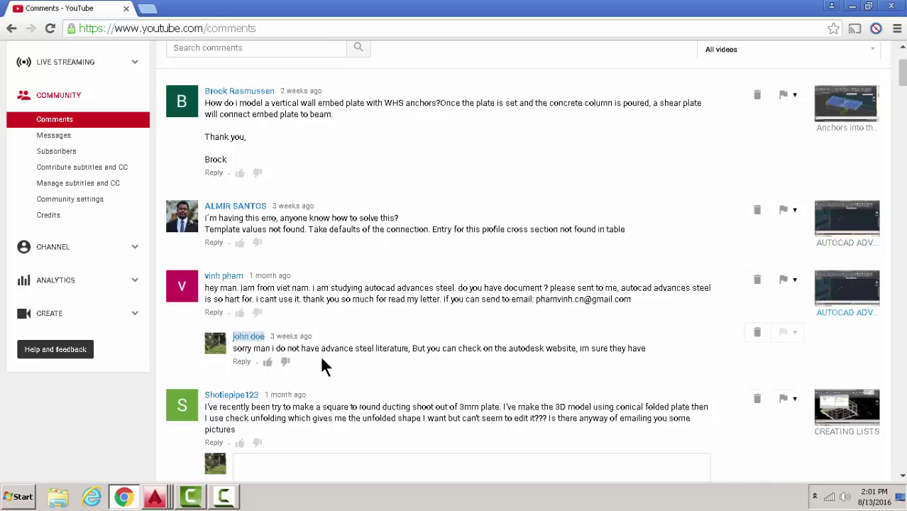
pyautogui.scroll(-2, 320, 355)
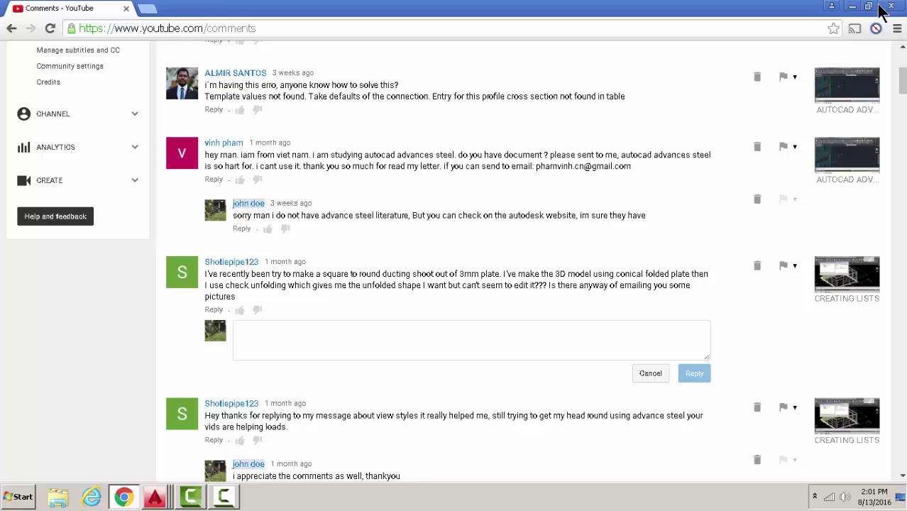
pyautogui.click(851, 7)
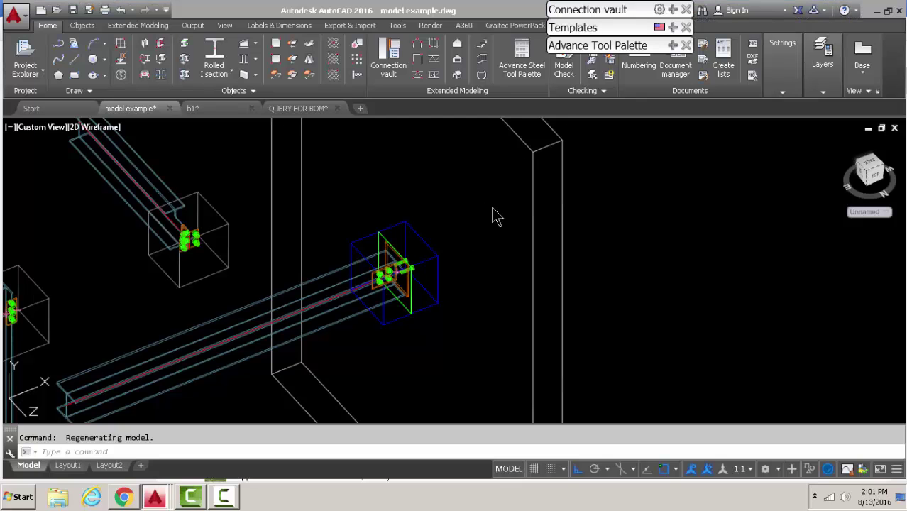
# Set the viewport visual style to Realistic and select the cylindrical folded plate
pyautogui.scroll(-5, 477, 207)
pyautogui.scroll(6, 559, 229)
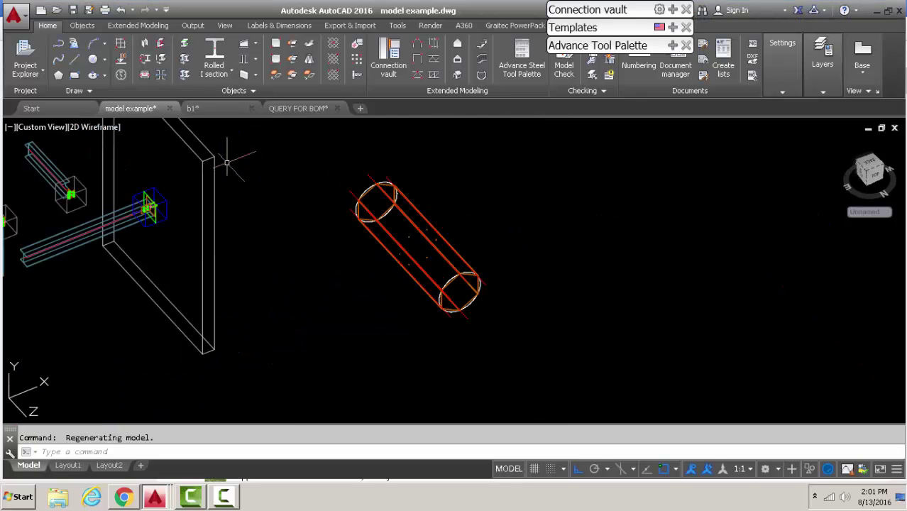
pyautogui.click(94, 127)
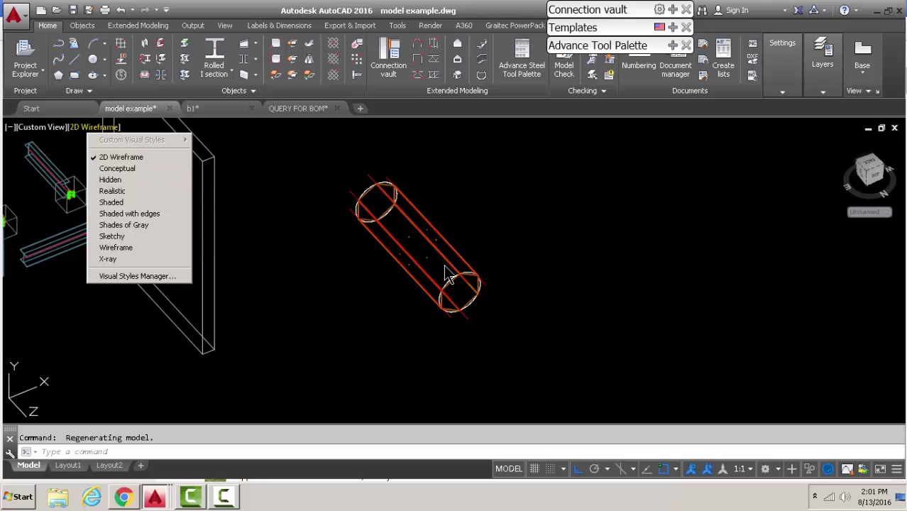
pyautogui.click(136, 190)
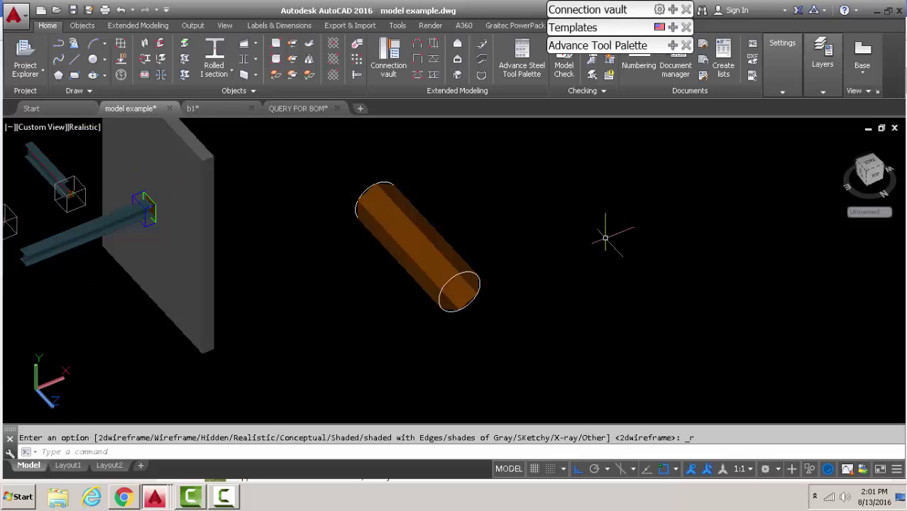
pyautogui.click(419, 236)
# Set the folded plate's Display type to Unfolded in its properties
pyautogui.doubleClick(420, 235)
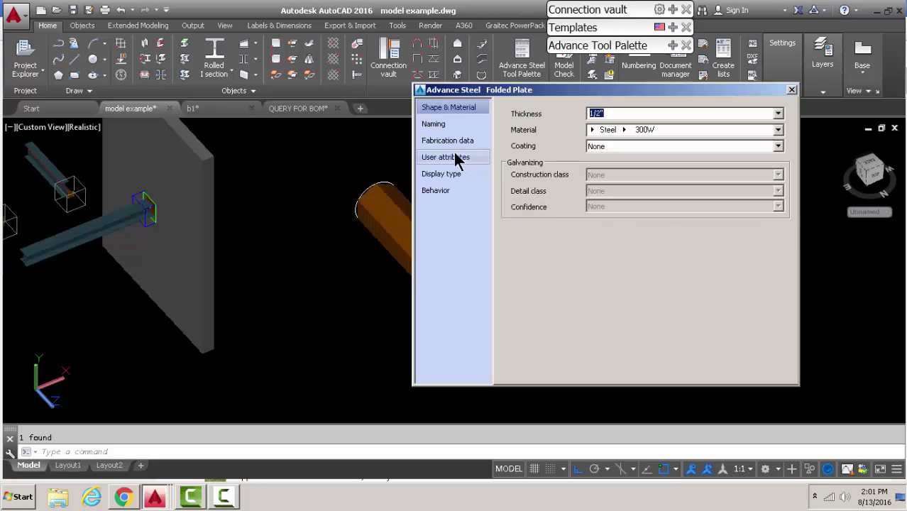
pyautogui.click(449, 175)
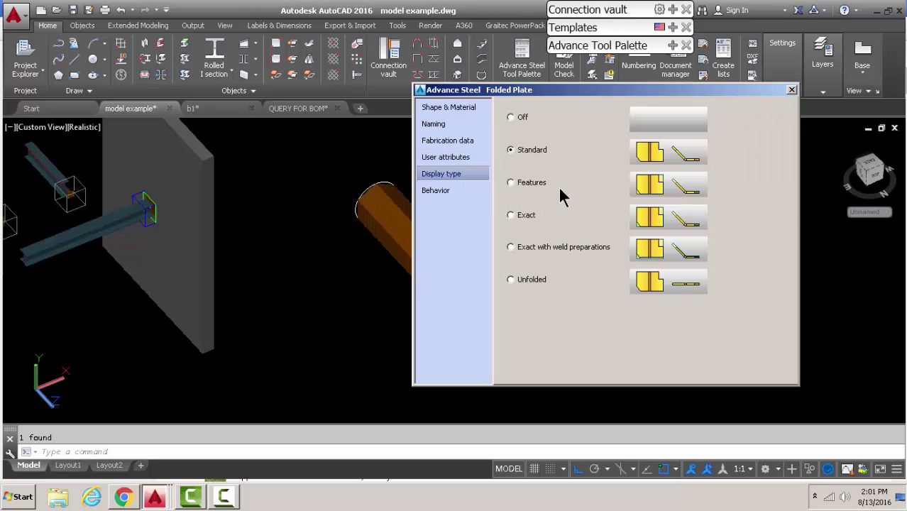
pyautogui.click(530, 279)
pyautogui.click(792, 90)
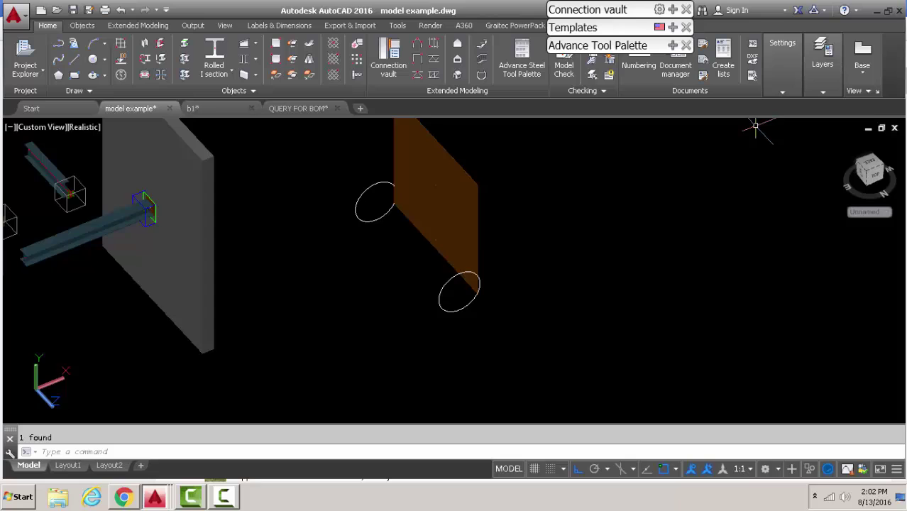
# View the unfolded plate from the Right side of the ViewCube
pyautogui.scroll(-2, 553, 248)
pyautogui.scroll(1, 497, 245)
pyautogui.keyDown('shift'); pyautogui.moveTo(469, 242); pyautogui.dragTo(301, 223, button='middle'); pyautogui.keyUp('shift')
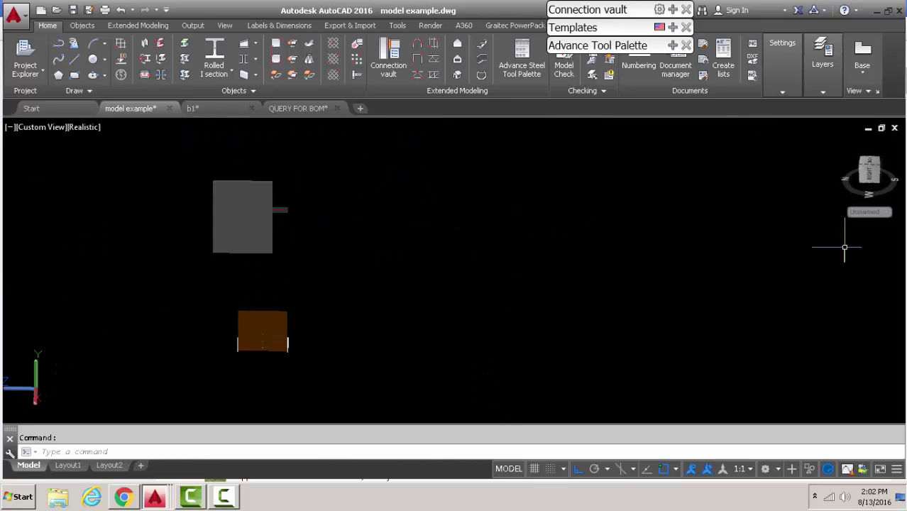
pyautogui.click(867, 171)
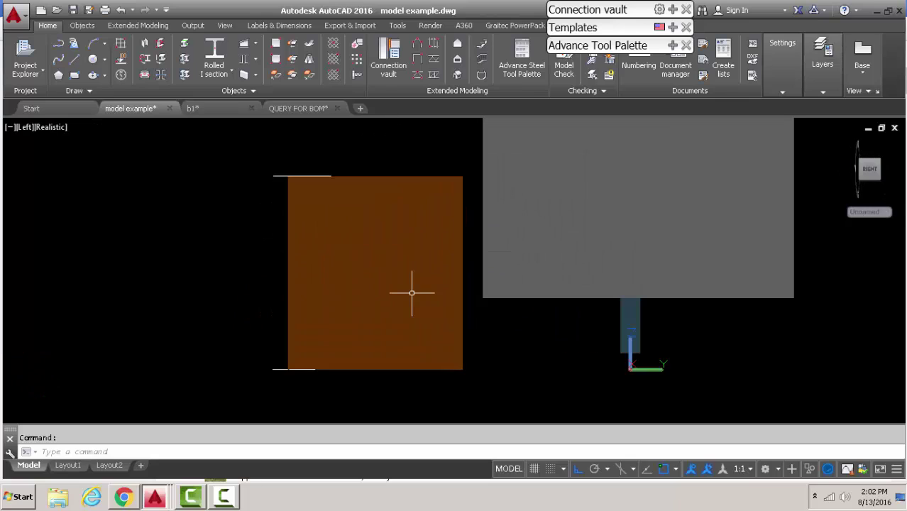
pyautogui.click(351, 240)
pyautogui.press('Escape')
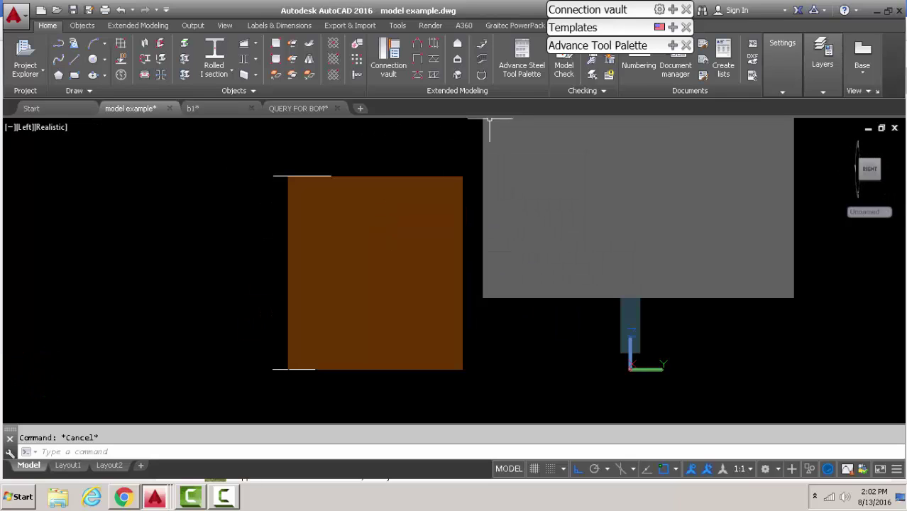
# Cut a 1' × 1' rectangular inner contour through the unfolded plate at its midpoint
pyautogui.click(671, 47)
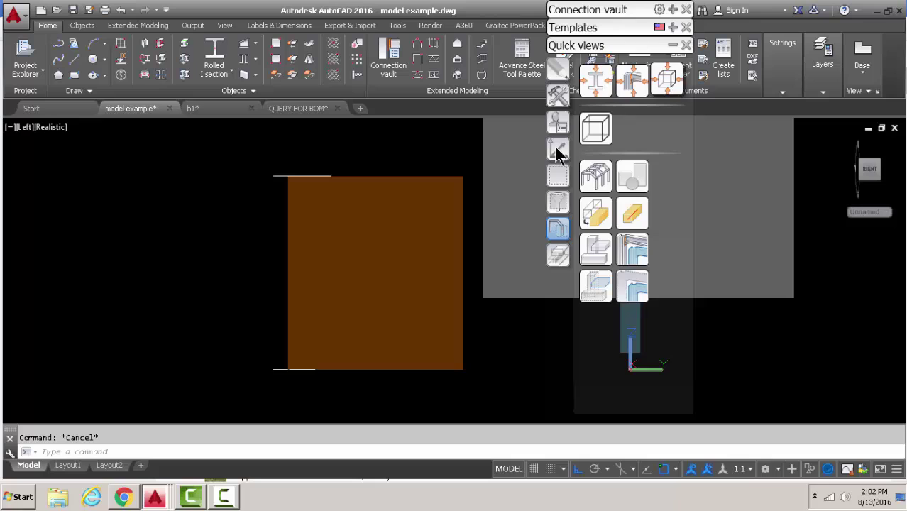
pyautogui.click(558, 257)
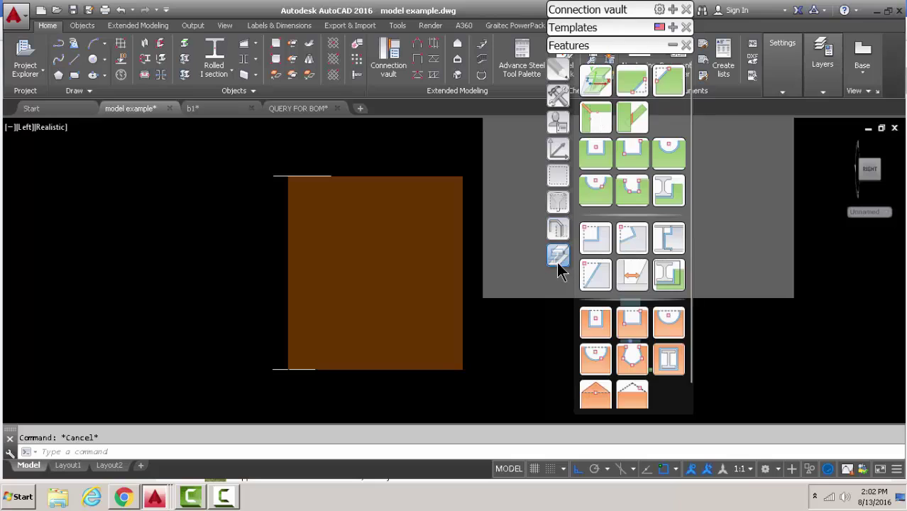
pyautogui.click(598, 318)
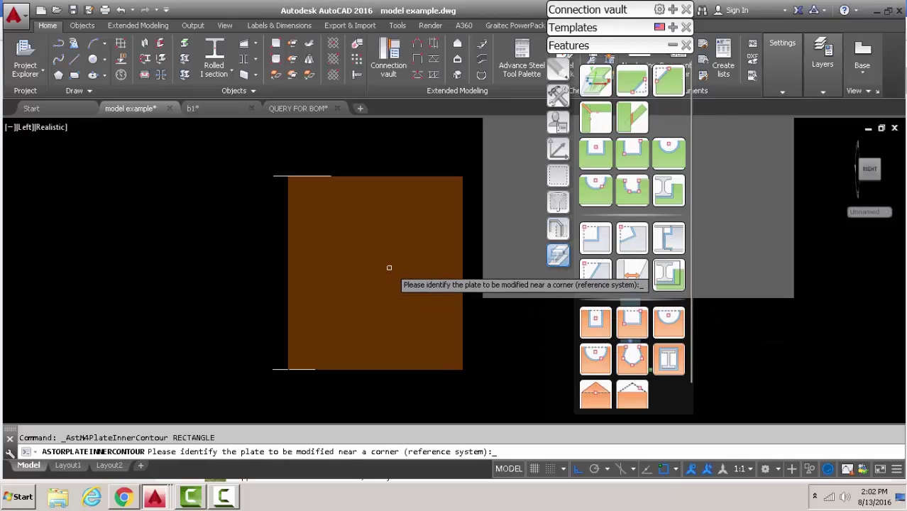
pyautogui.scroll(3, 418, 280)
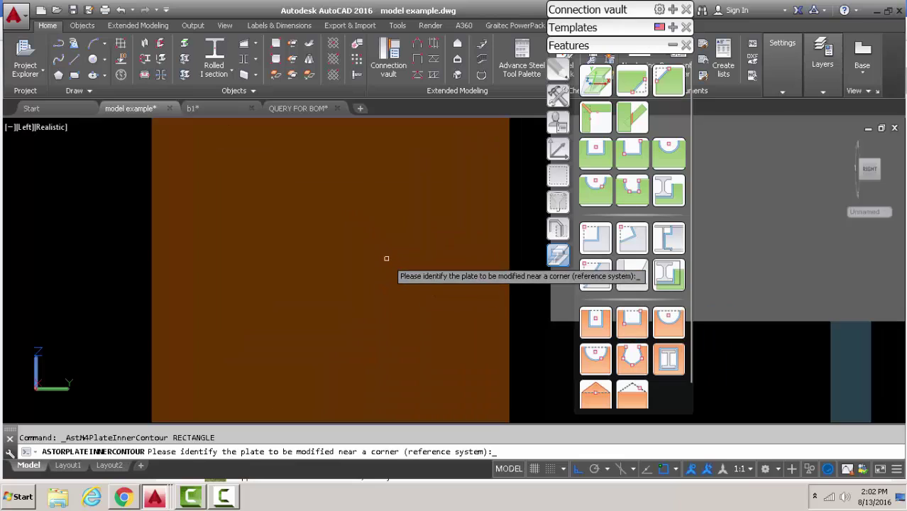
pyautogui.scroll(-2, 397, 262)
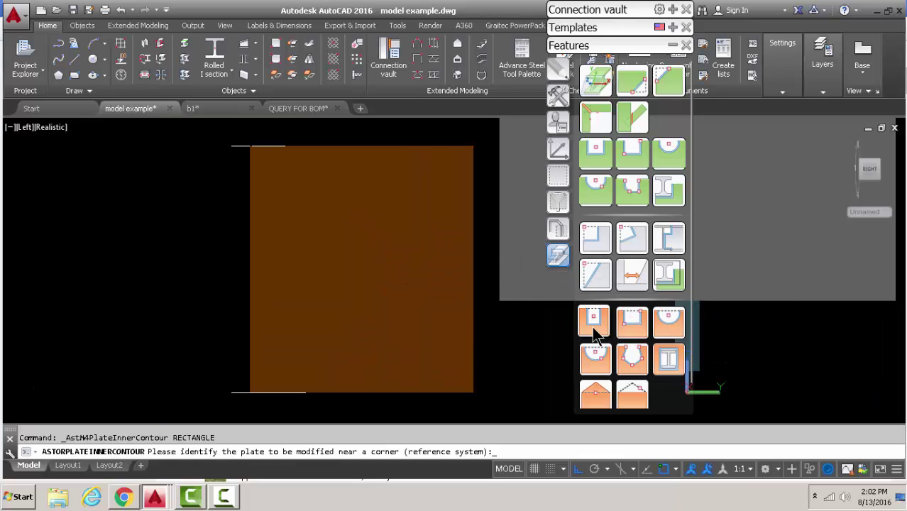
pyautogui.click(388, 254)
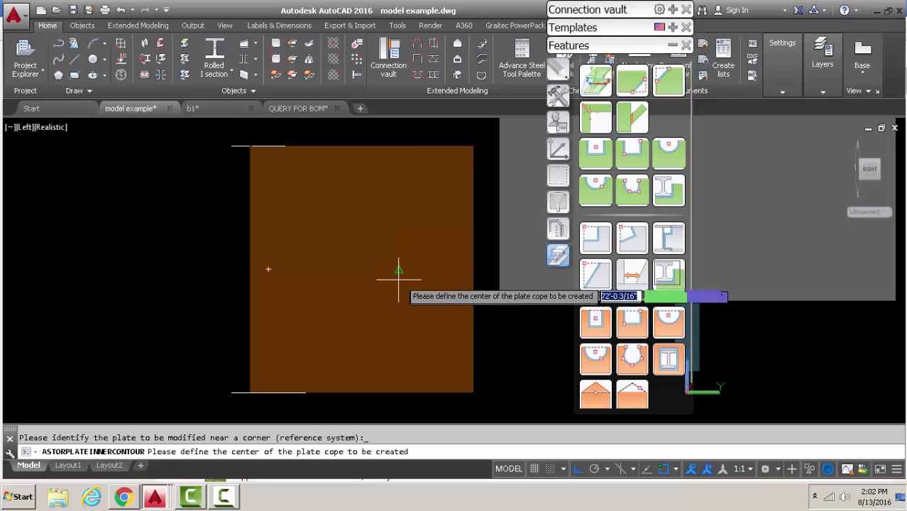
pyautogui.click(398, 269)
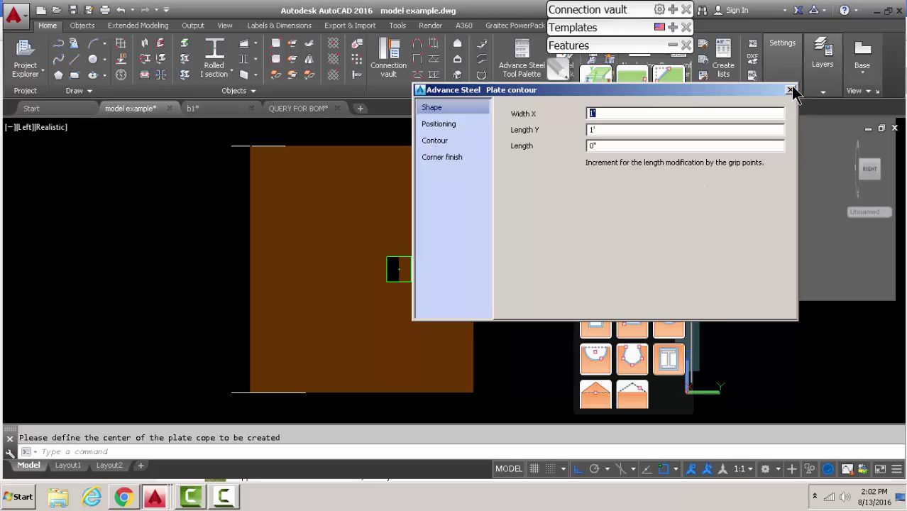
pyautogui.click(790, 91)
pyautogui.scroll(4, 442, 264)
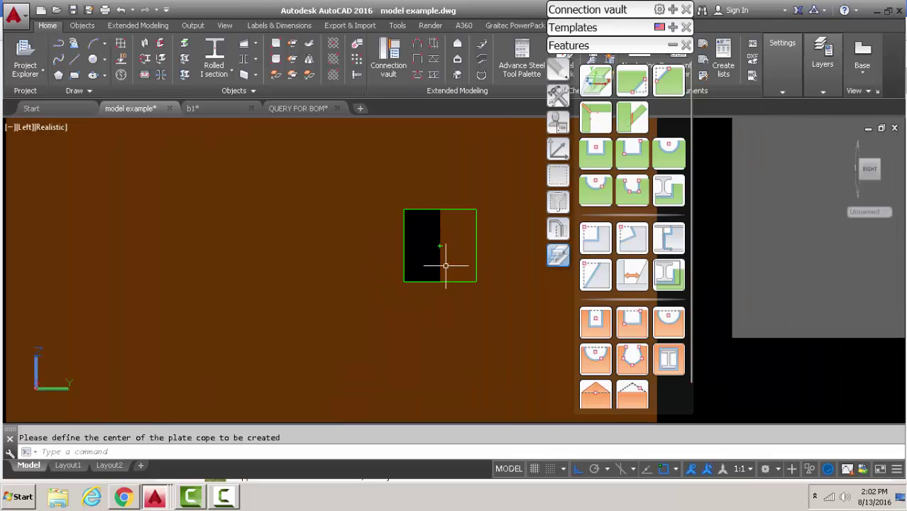
pyautogui.scroll(-3, 445, 258)
pyautogui.scroll(5, 445, 259)
pyautogui.scroll(-4, 421, 253)
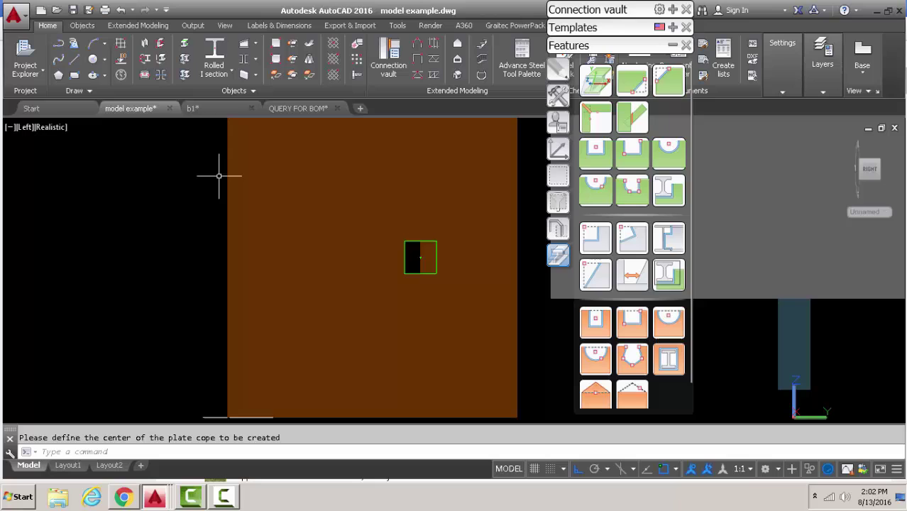
# Show the unfolded plate in 2D Wireframe to reveal its segment strips and square cut
pyautogui.click(53, 129)
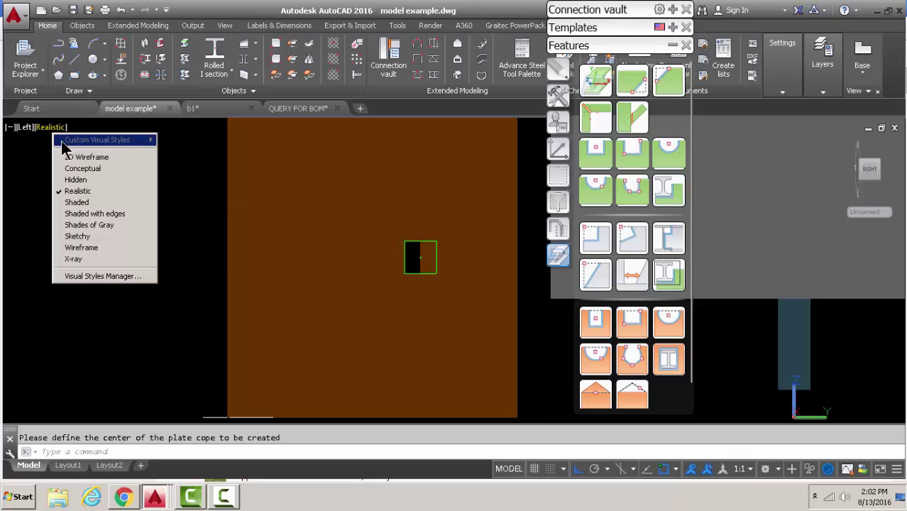
pyautogui.press('Escape')
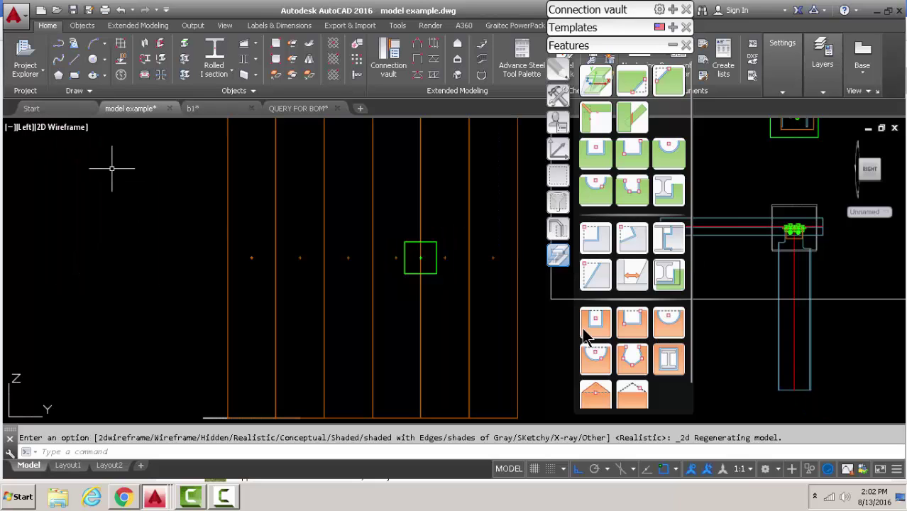
pyautogui.scroll(-2, 441, 284)
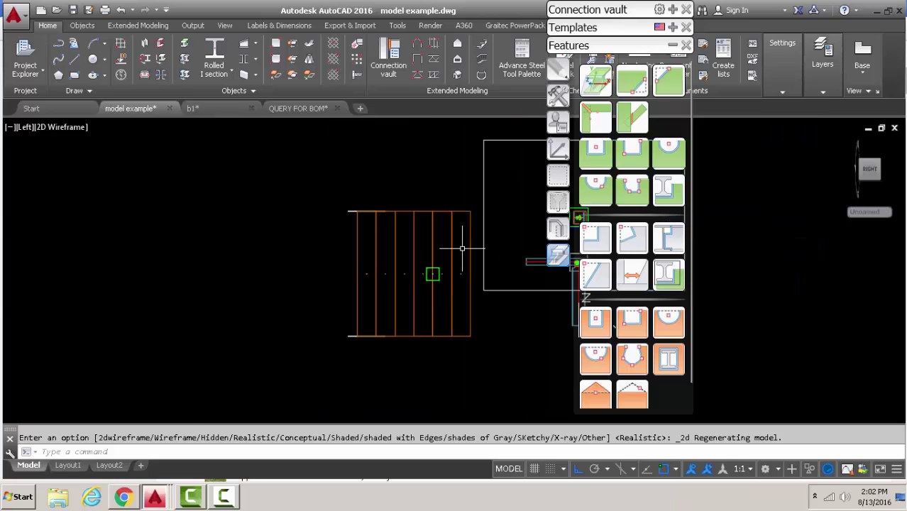
pyautogui.scroll(4, 462, 249)
pyautogui.click(460, 248)
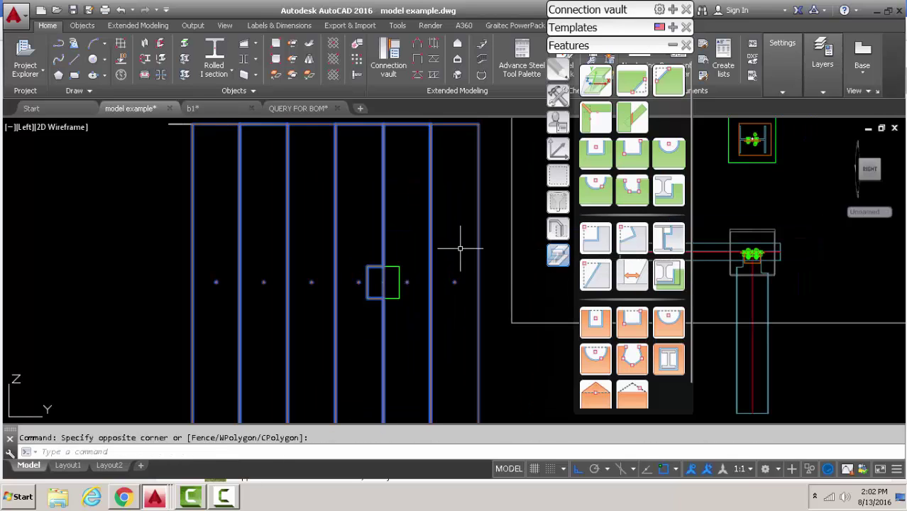
pyautogui.press('Escape')
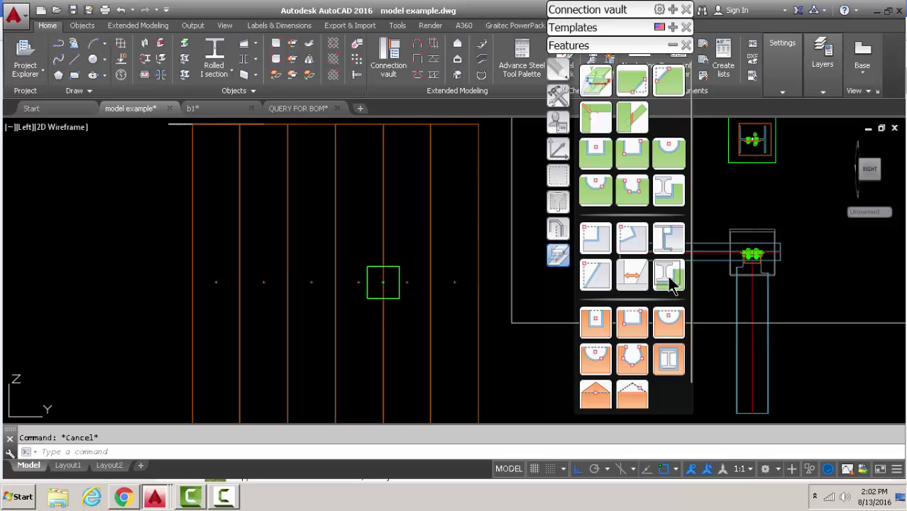
pyautogui.click(607, 329)
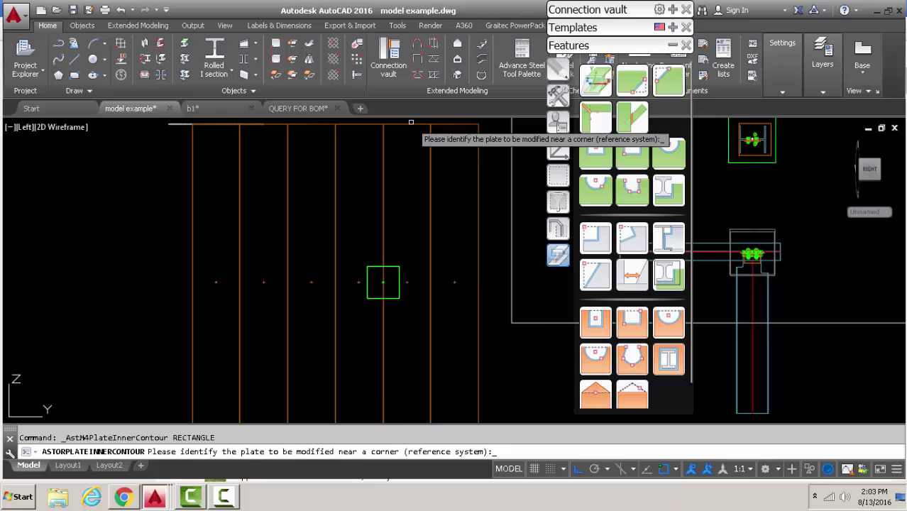
pyautogui.click(411, 123)
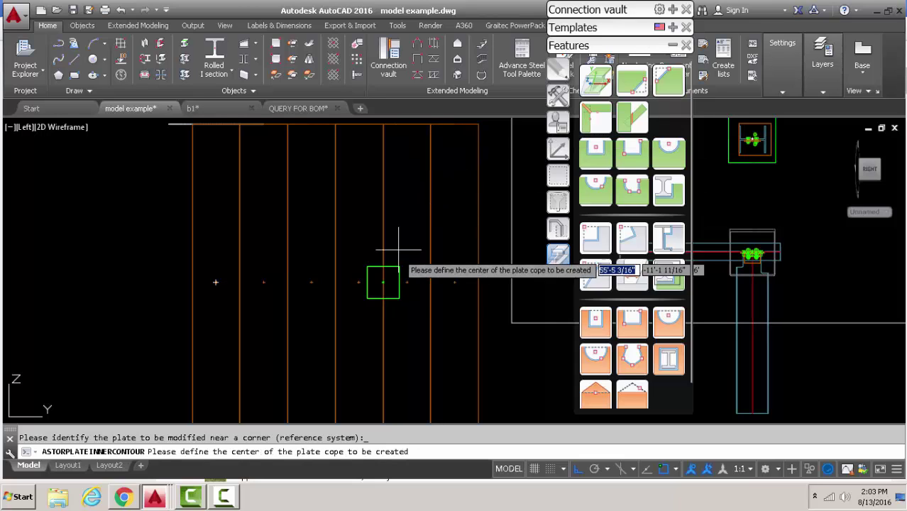
pyautogui.click(411, 282)
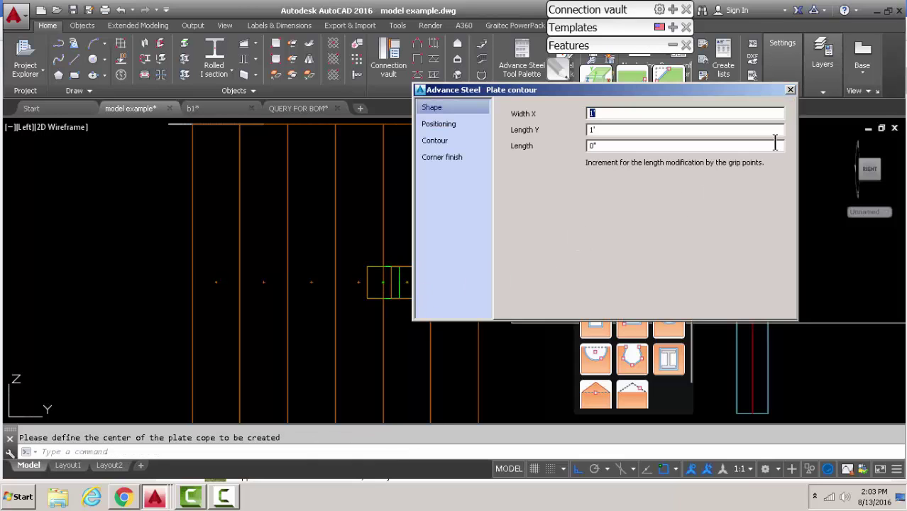
pyautogui.click(789, 91)
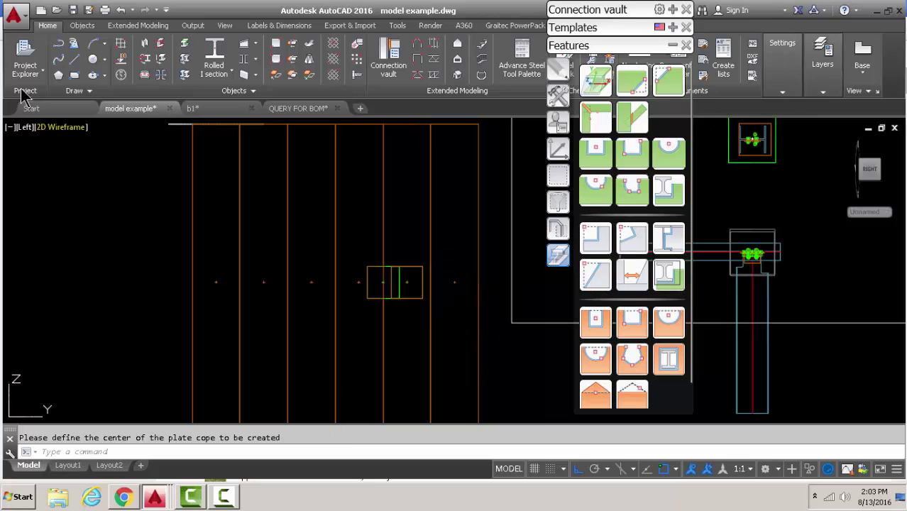
pyautogui.click(59, 129)
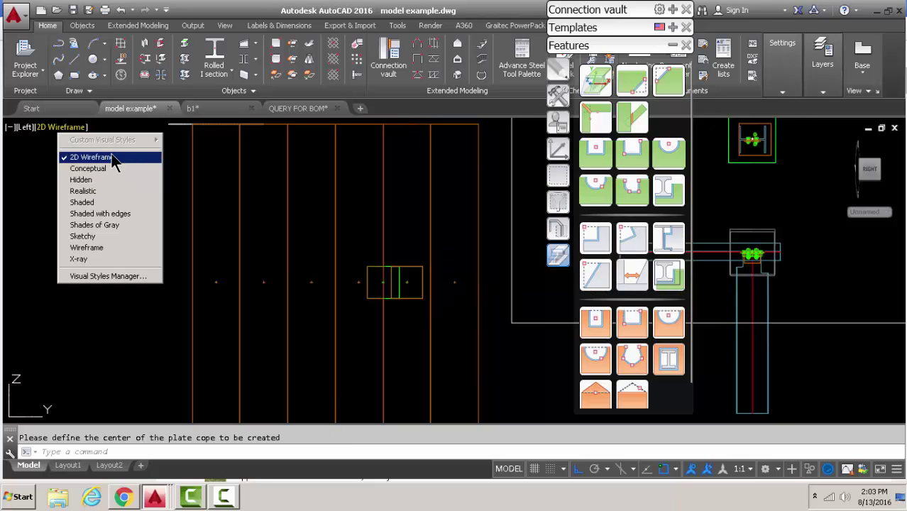
pyautogui.click(113, 190)
pyautogui.scroll(4, 426, 282)
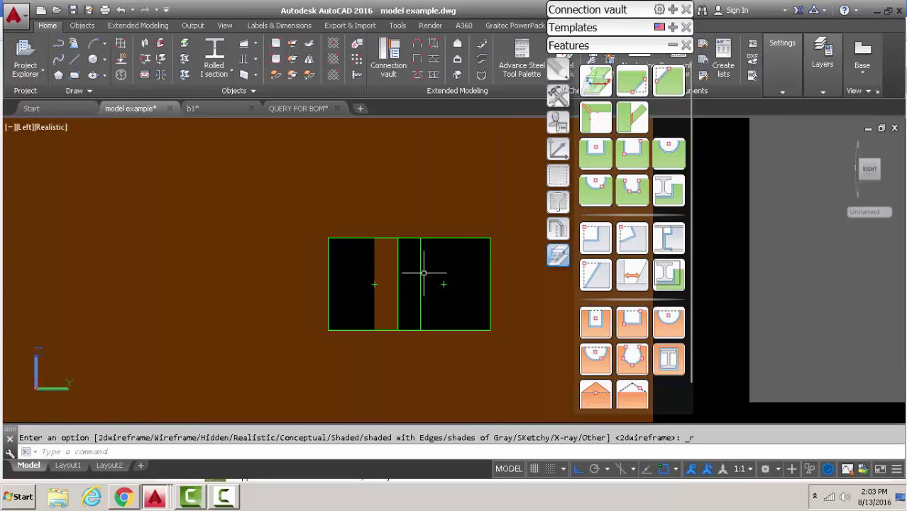
pyautogui.click(420, 282)
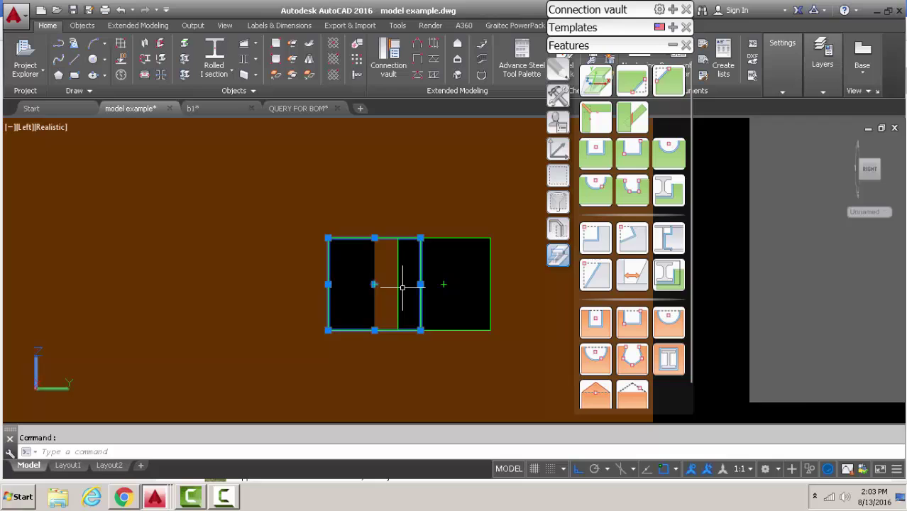
pyautogui.click(443, 284)
pyautogui.press('Escape')
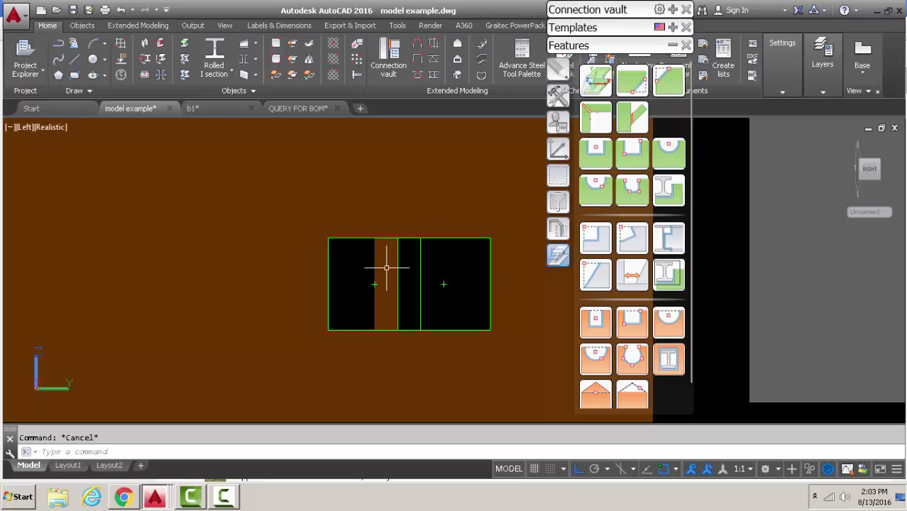
pyautogui.press('Escape')
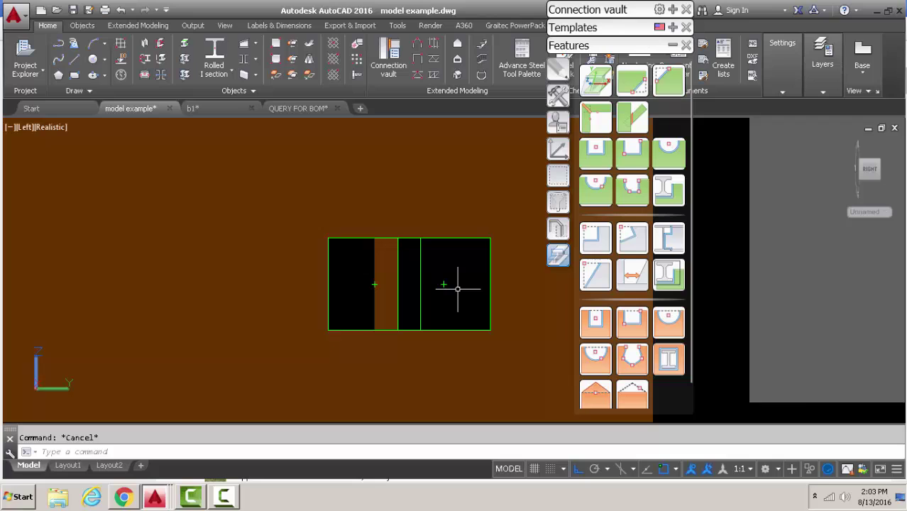
pyautogui.click(441, 283)
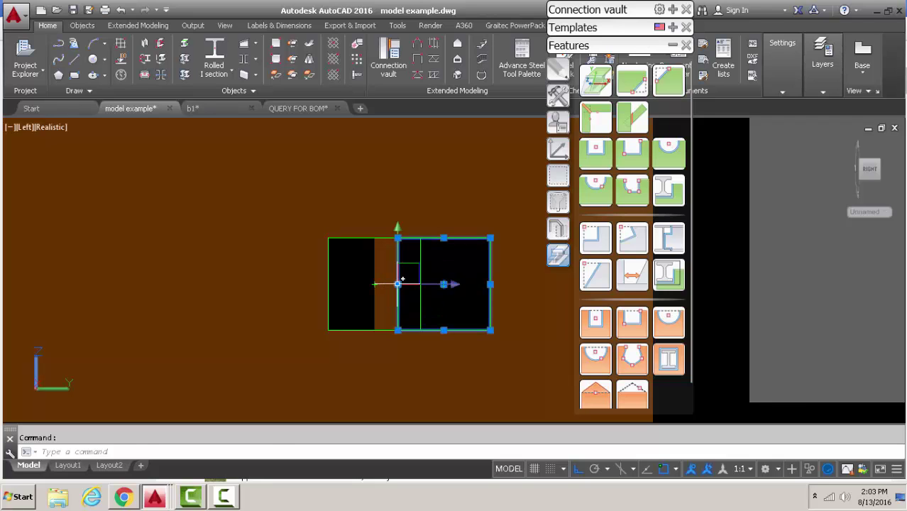
pyautogui.click(398, 284)
pyautogui.press('Escape')
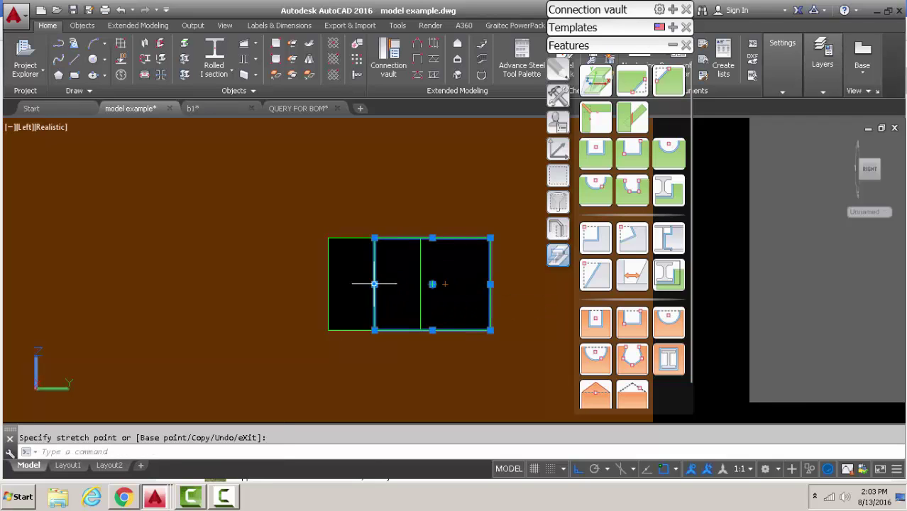
pyautogui.scroll(-4, 448, 276)
pyautogui.press('Escape')
pyautogui.scroll(2, 446, 273)
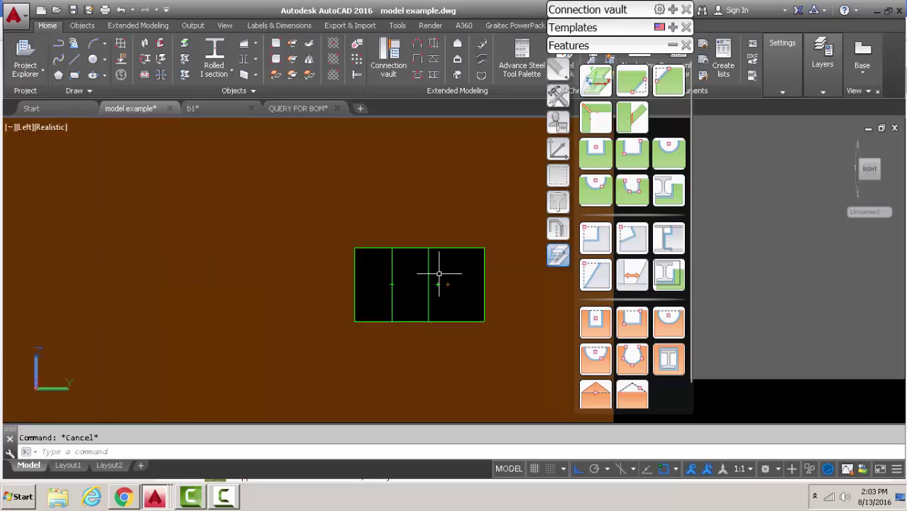
pyautogui.scroll(-3, 438, 273)
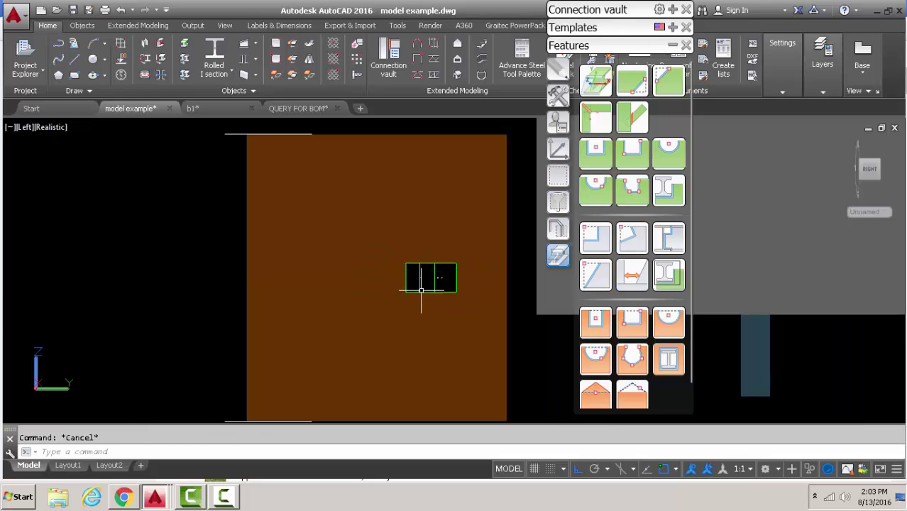
# Delete the large orange plate, orbit to a 3D view, and move the tool palettes aside
pyautogui.click(413, 210)
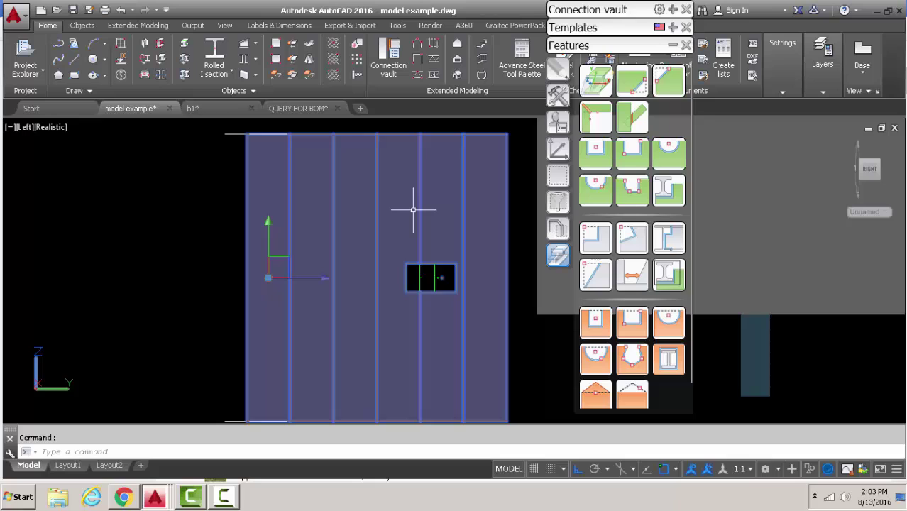
pyautogui.press('Delete')
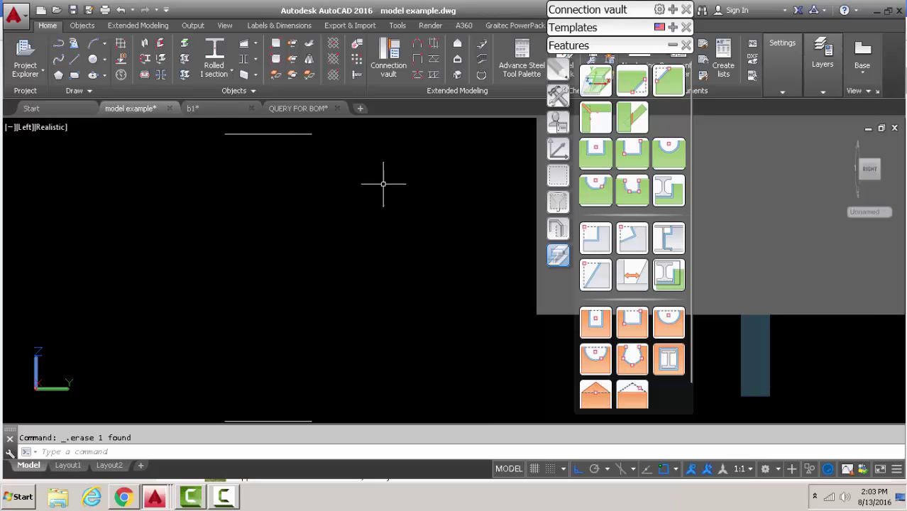
pyautogui.scroll(-3, 383, 184)
pyautogui.keyDown('shift'); pyautogui.moveTo(374, 217); pyautogui.dragTo(415, 282, button='middle'); pyautogui.keyUp('shift')
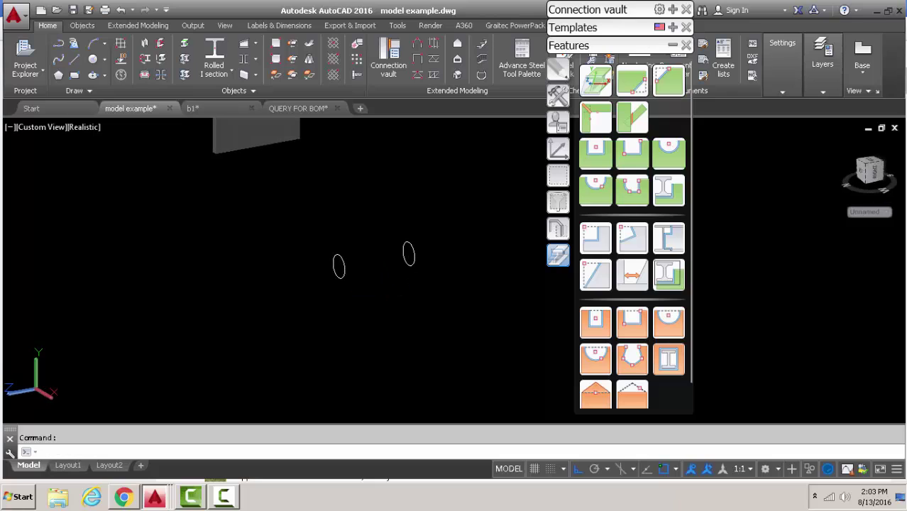
pyautogui.click(671, 45)
pyautogui.moveTo(622, 14); pyautogui.dragTo(705, 170)
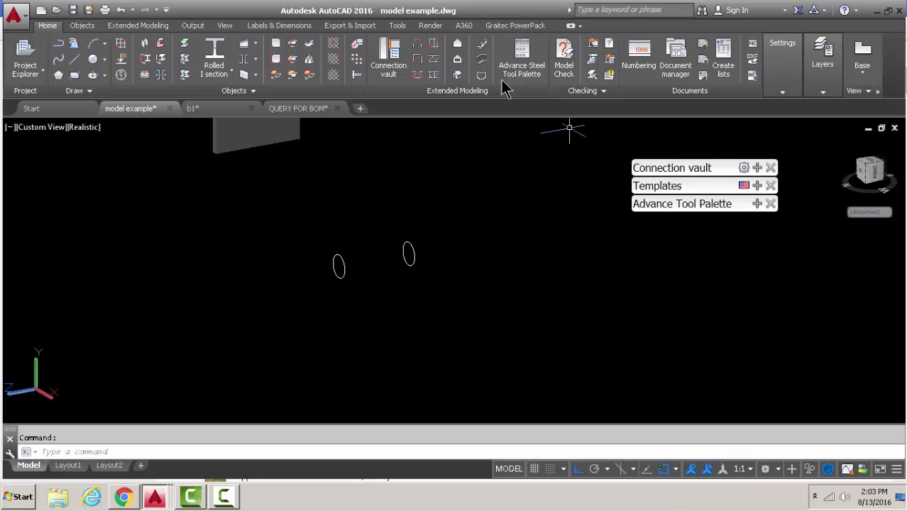
# Create a conical folded plate from the left to the right ellipse contour with 36 facets per quadrant
pyautogui.click(78, 29)
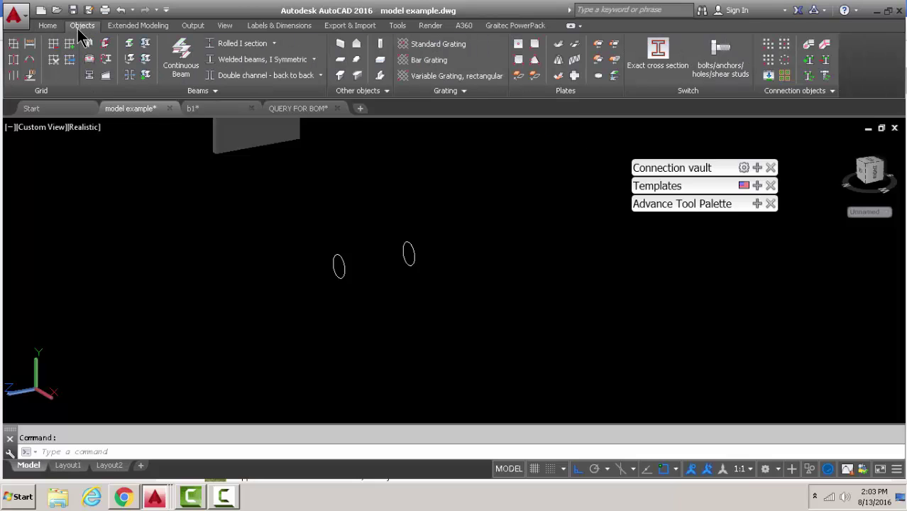
pyautogui.click(559, 60)
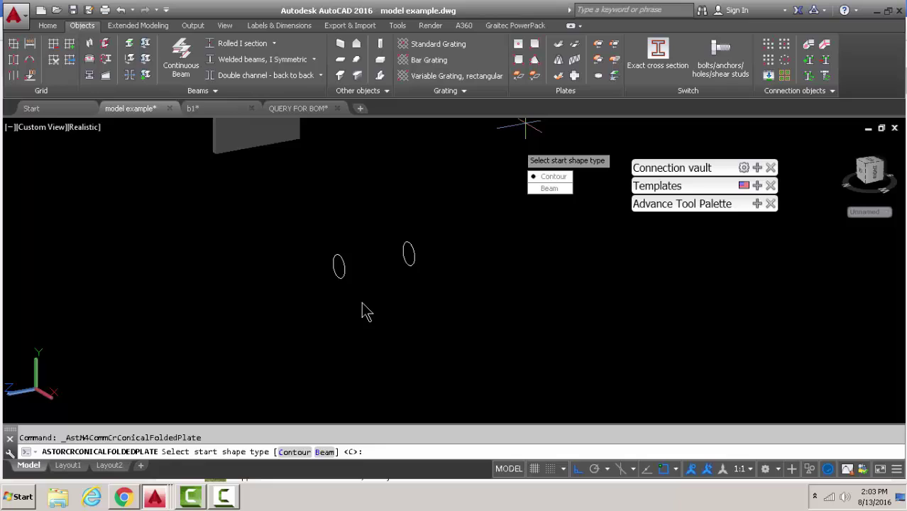
pyautogui.click(560, 177)
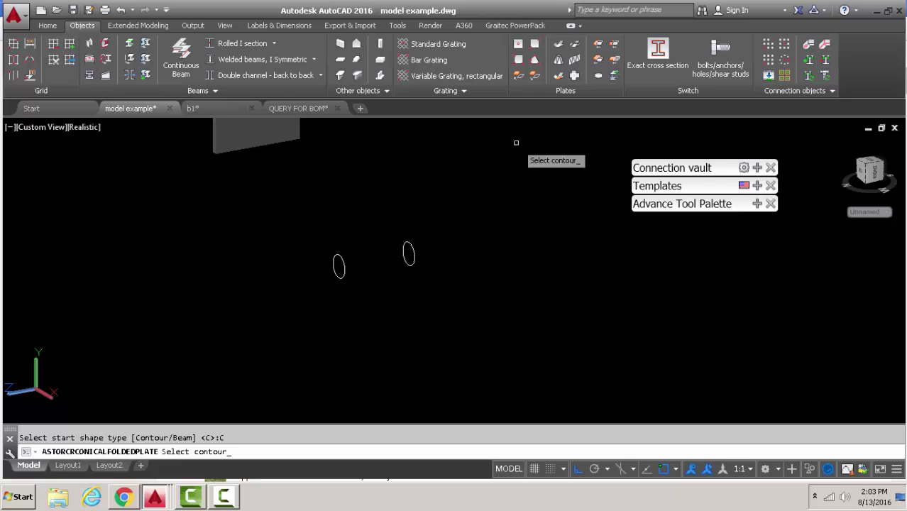
pyautogui.click(340, 268)
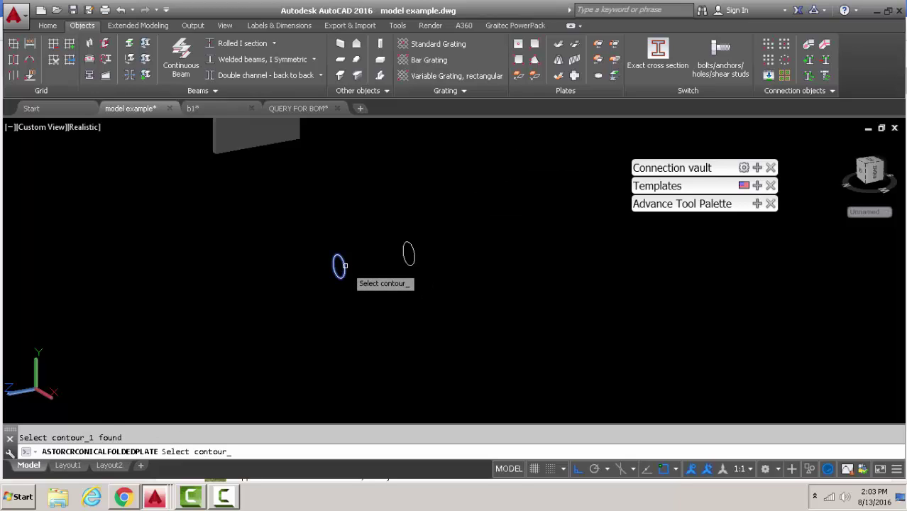
pyautogui.press('Return')
pyautogui.click(394, 288)
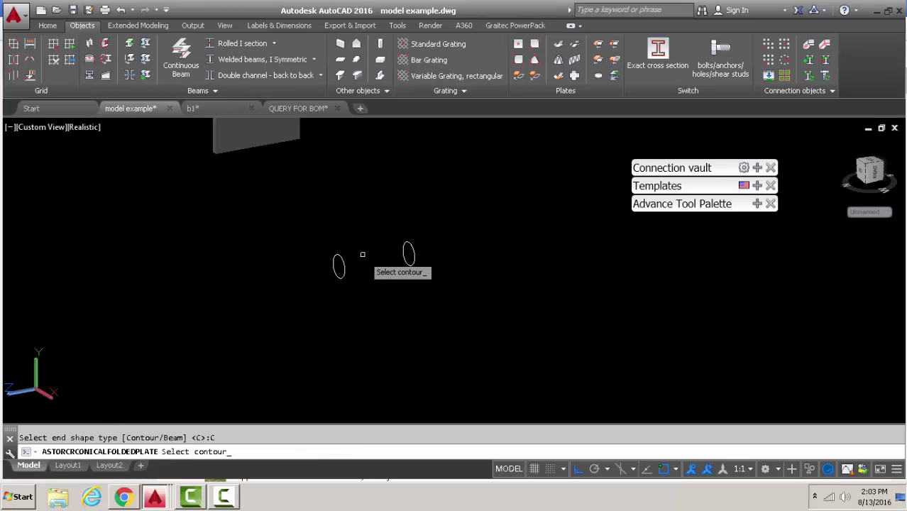
pyautogui.click(412, 252)
pyautogui.press('Return')
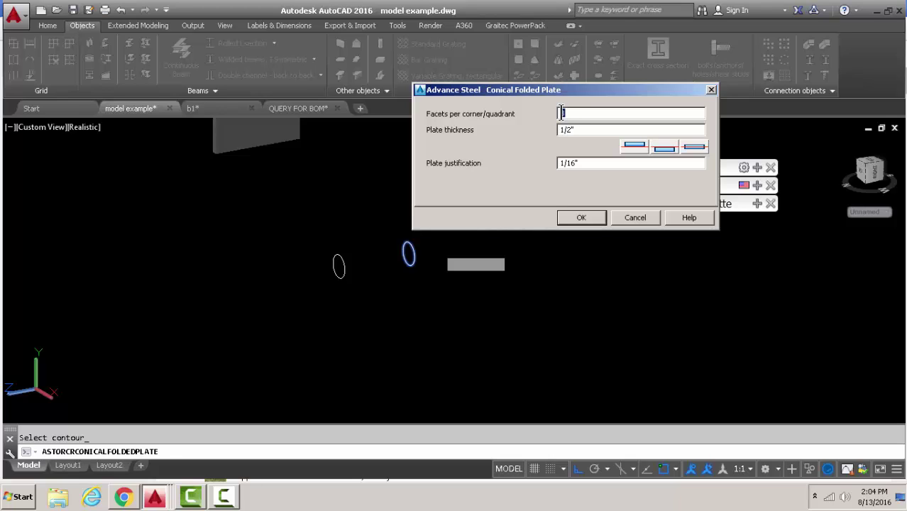
pyautogui.click(596, 217)
# Review the new plate's Folded Plate properties and orbit around the model
pyautogui.scroll(8, 355, 262)
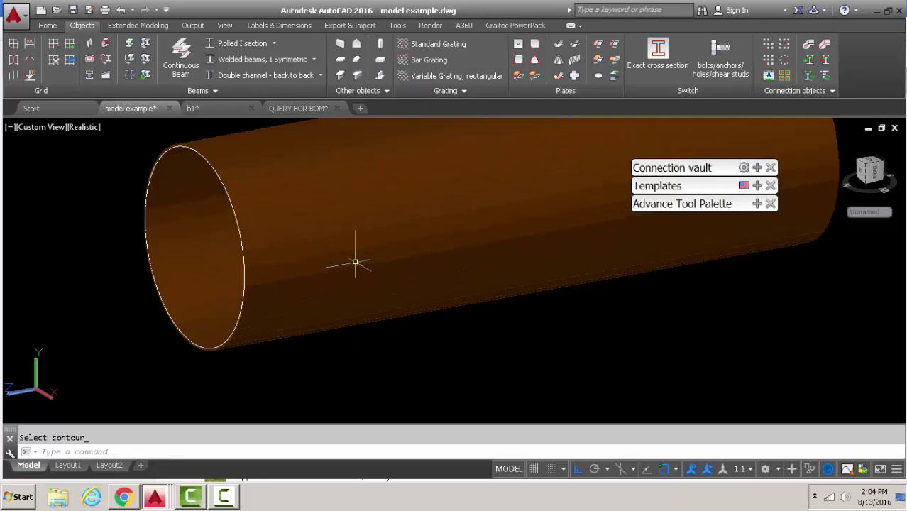
pyautogui.click(355, 261)
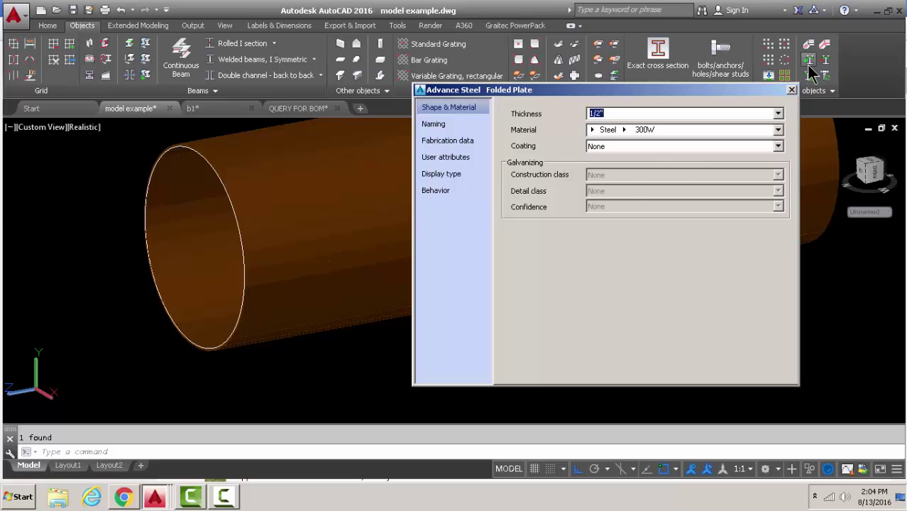
pyautogui.click(791, 89)
pyautogui.scroll(-6, 581, 242)
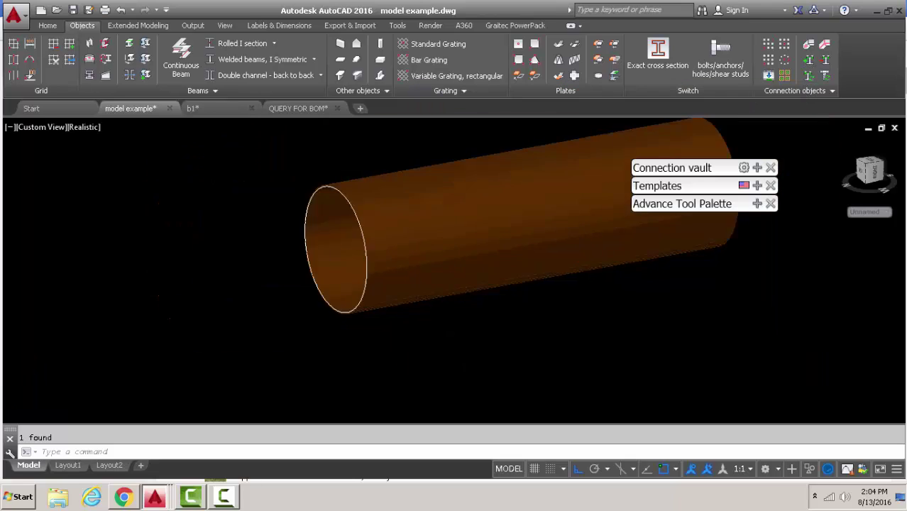
pyautogui.scroll(3, 530, 242)
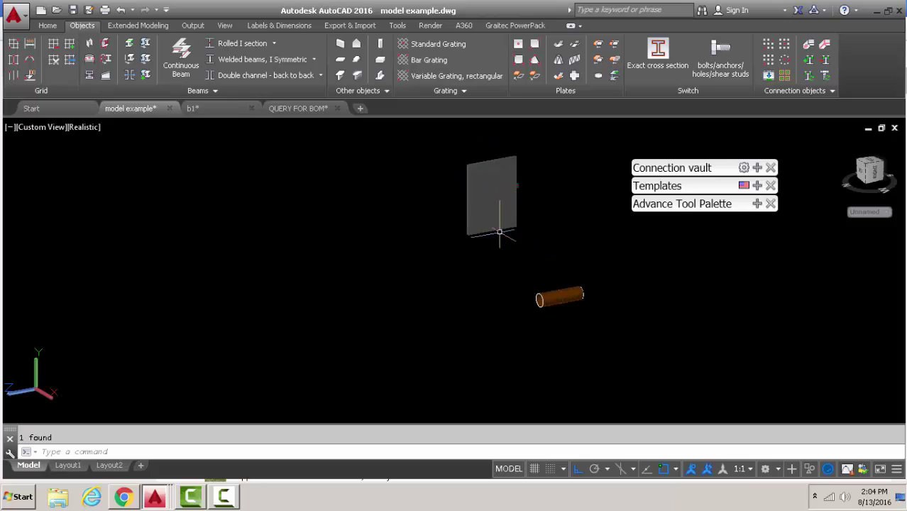
pyautogui.keyDown('shift'); pyautogui.moveTo(530, 242); pyautogui.dragTo(280, 413, button='middle'); pyautogui.keyUp('shift')
pyautogui.click(234, 497)
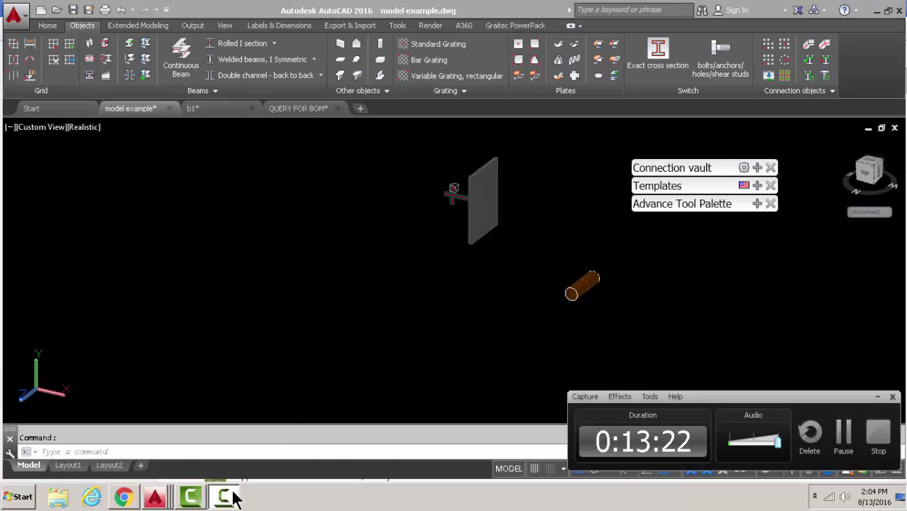
pyautogui.click(234, 497)
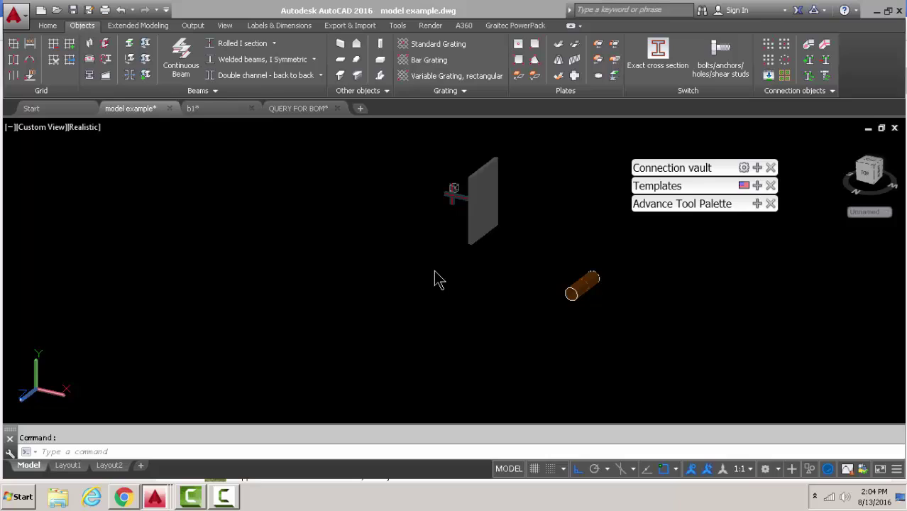
pyautogui.scroll(-4, 454, 297)
pyautogui.scroll(5, 466, 291)
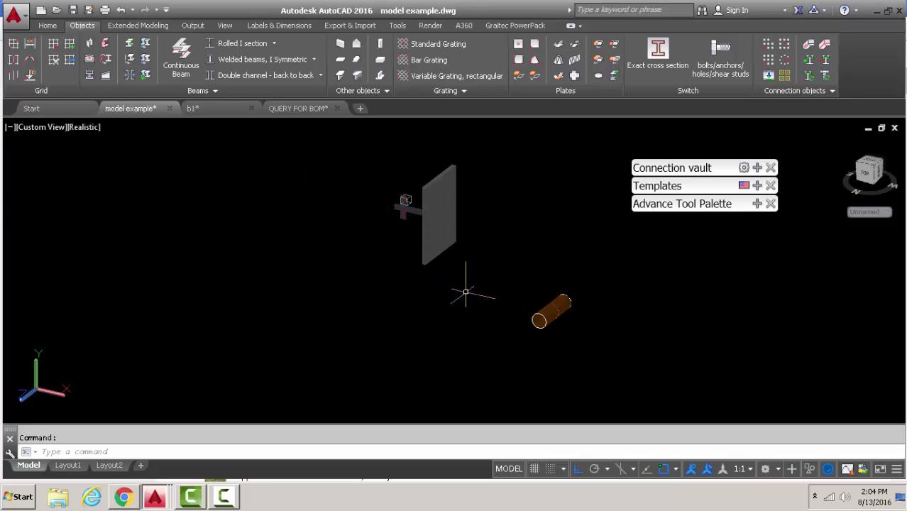
pyautogui.scroll(-3, 464, 290)
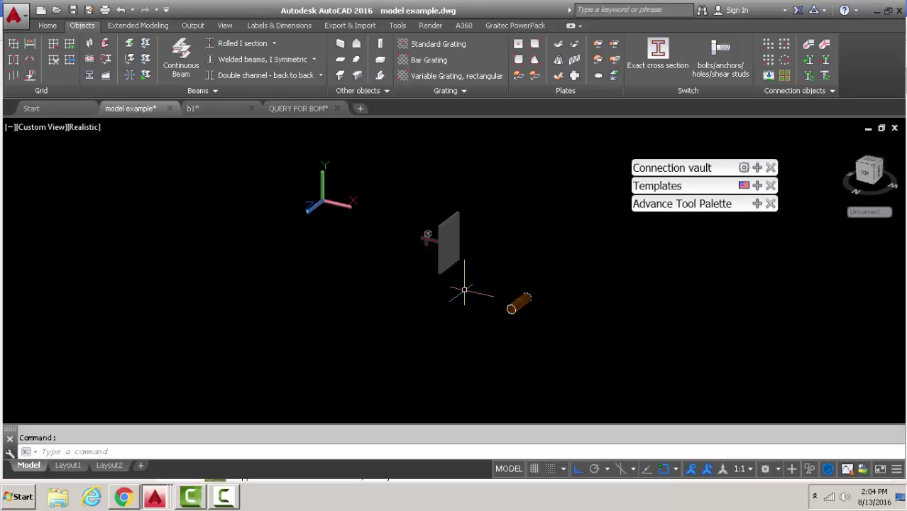
pyautogui.scroll(3, 466, 286)
pyautogui.scroll(-2, 460, 287)
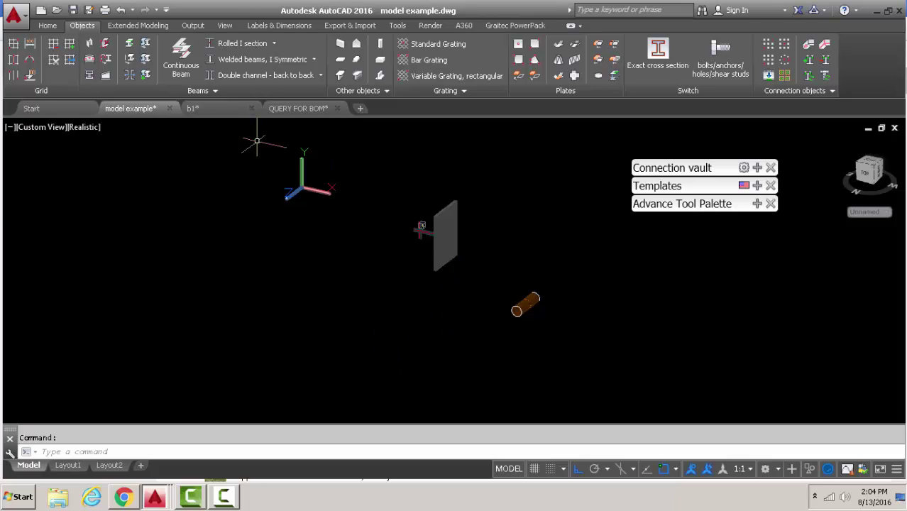
# Switch to the QUERY FOR BOM drawing showing its A1 layout with the bill of quantities
pyautogui.click(309, 112)
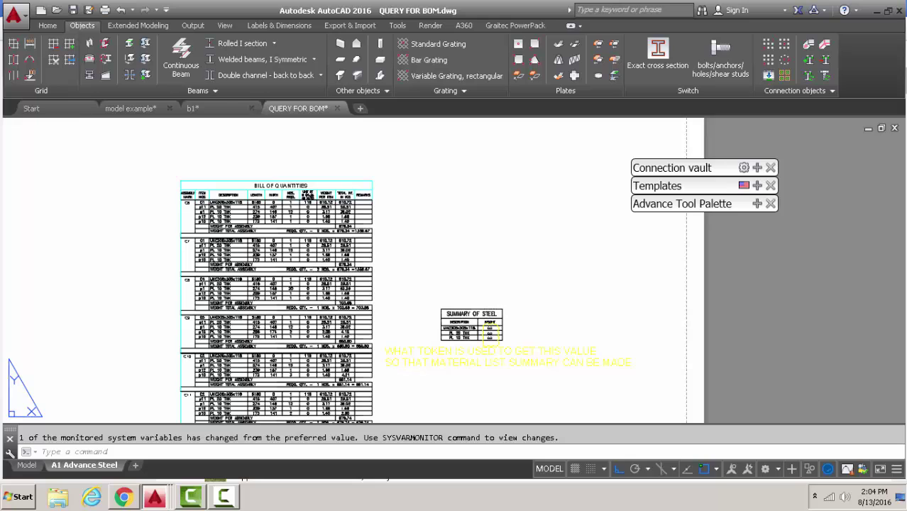
pyautogui.scroll(-4, 395, 209)
pyautogui.scroll(4, 396, 209)
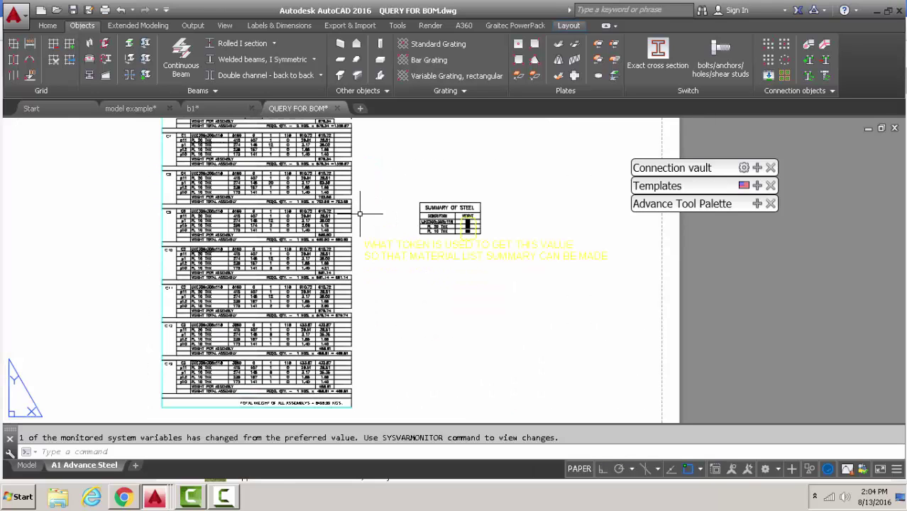
pyautogui.click(236, 497)
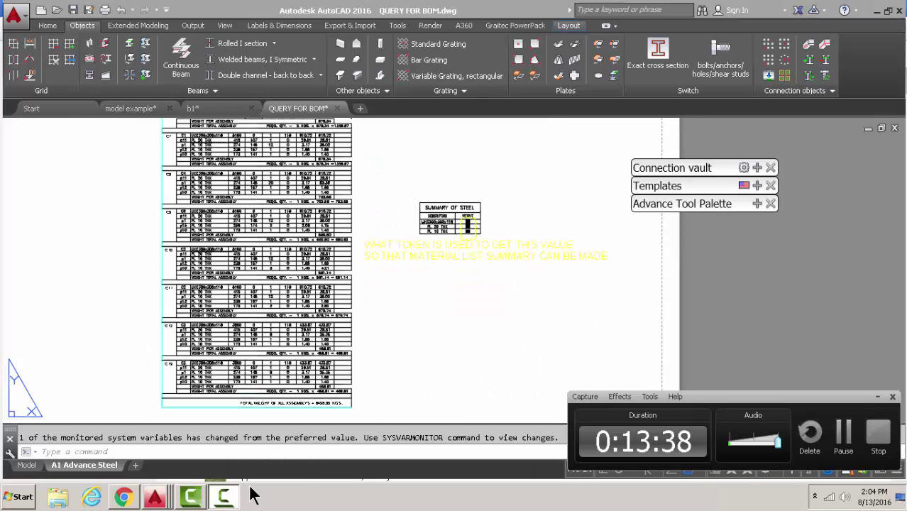